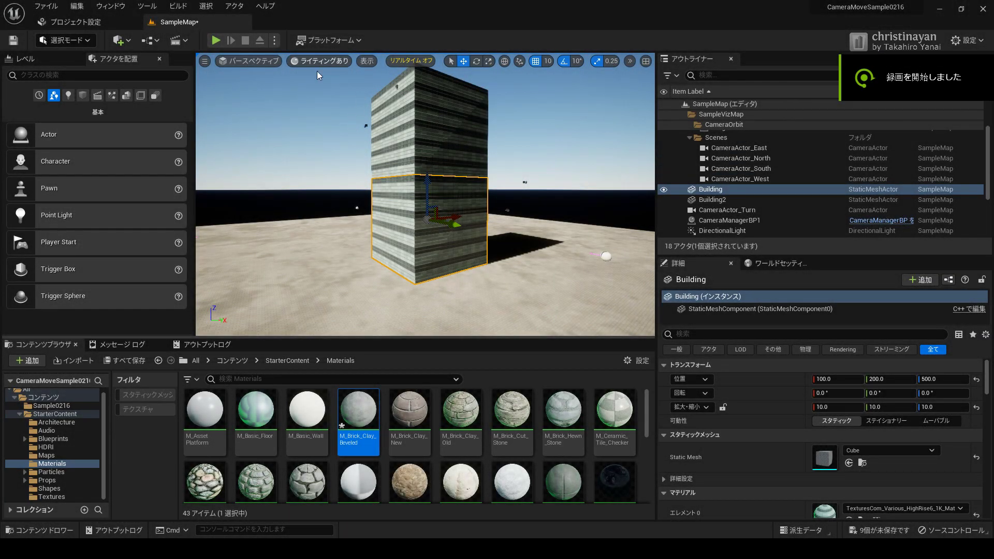
Step: Play SampleMap full screen and try the facade, west, east, north and south views
{"action": "left_click", "coordinate": [217, 43]}
{"action": "key", "text": "F11"}
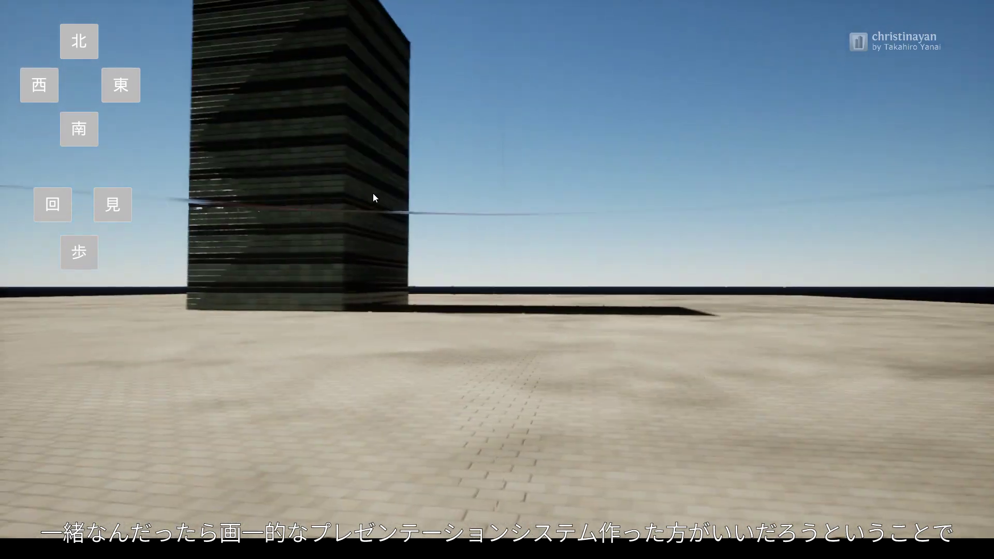
{"action": "left_click", "coordinate": [90, 137]}
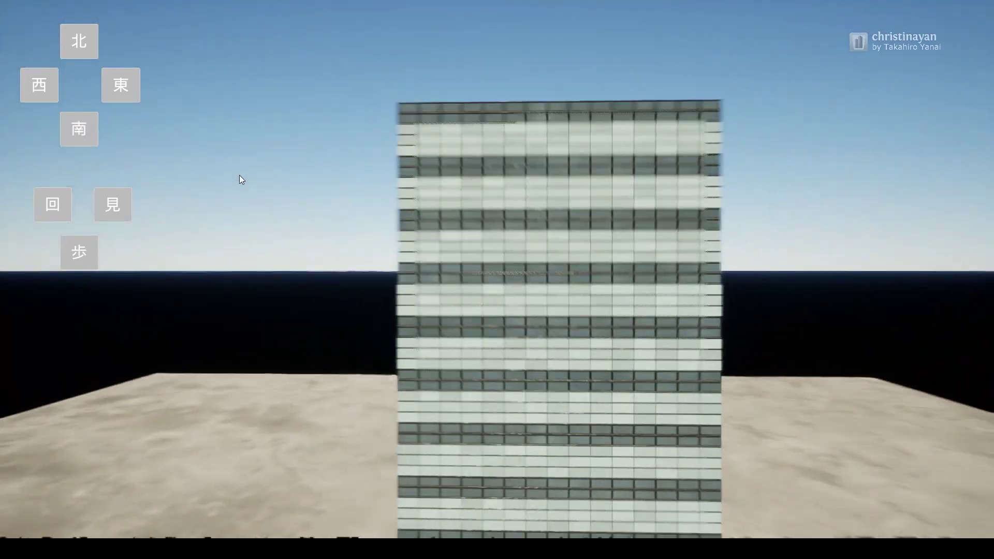
{"action": "left_click", "coordinate": [40, 90]}
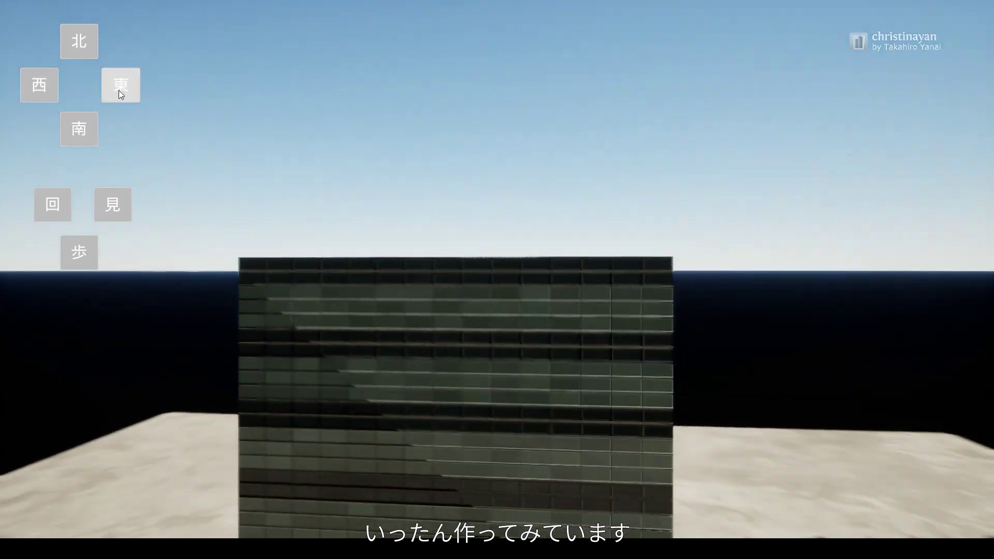
{"action": "left_click", "coordinate": [119, 89]}
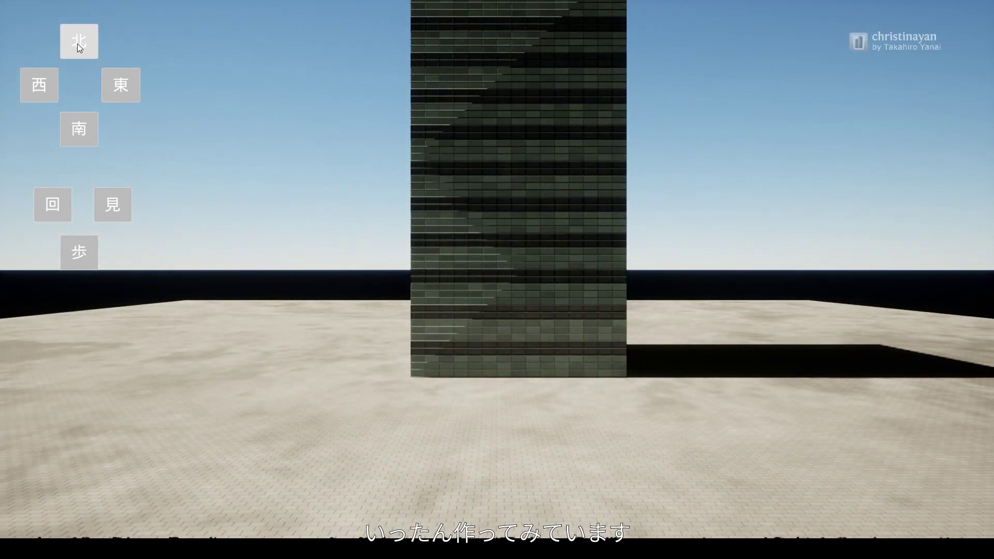
{"action": "left_click", "coordinate": [77, 43]}
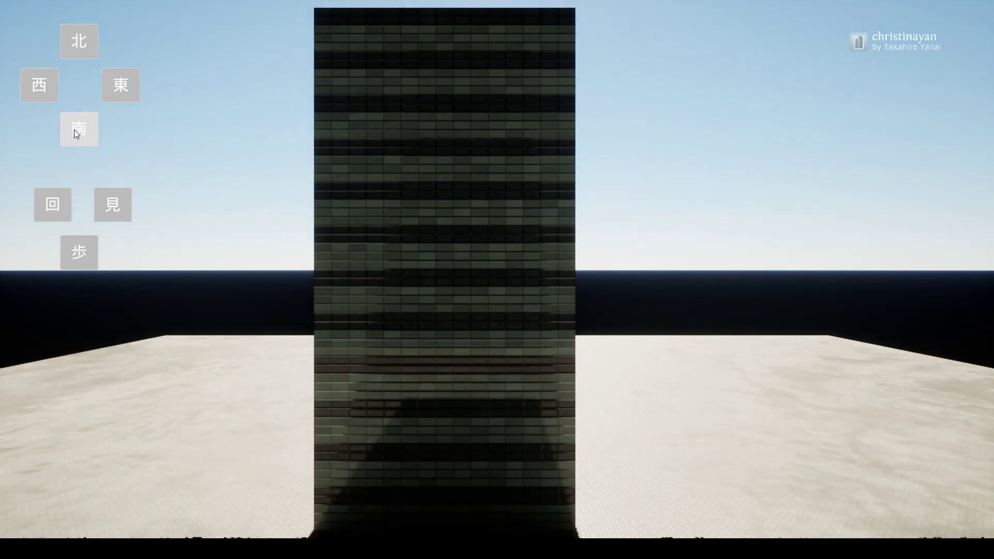
{"action": "left_click", "coordinate": [74, 130]}
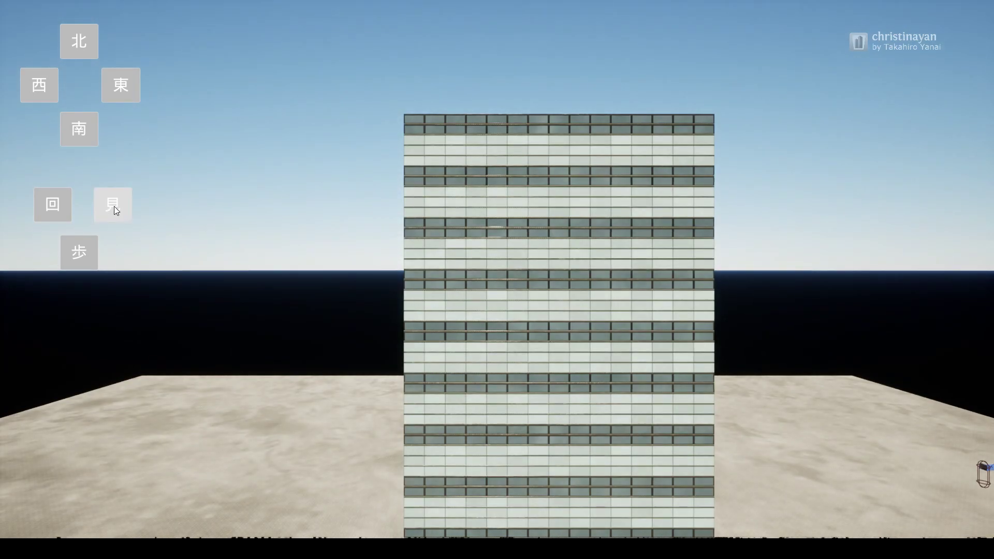
Step: Try the turn, walk and look views, then leave full screen and select the Building actor
{"action": "left_click", "coordinate": [114, 206]}
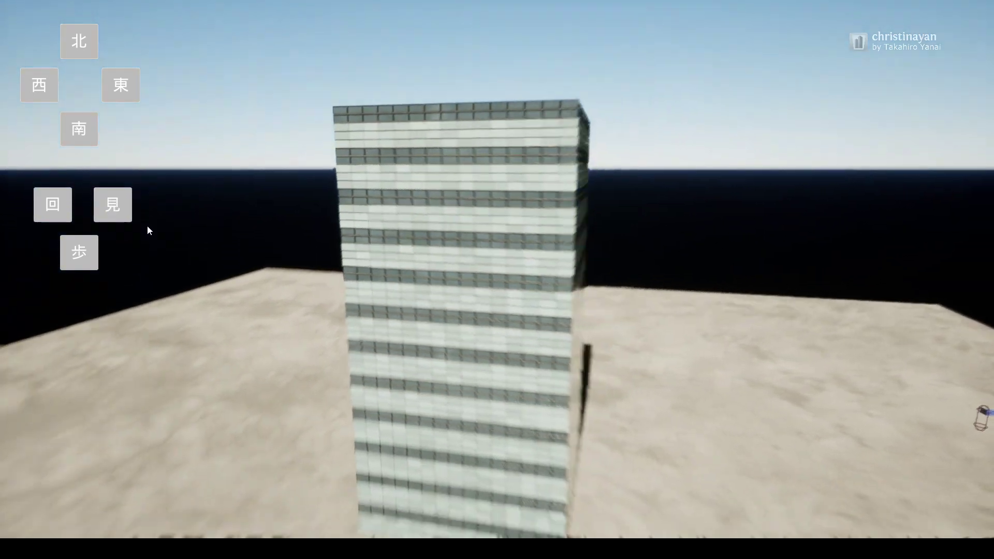
{"action": "left_click", "coordinate": [85, 256]}
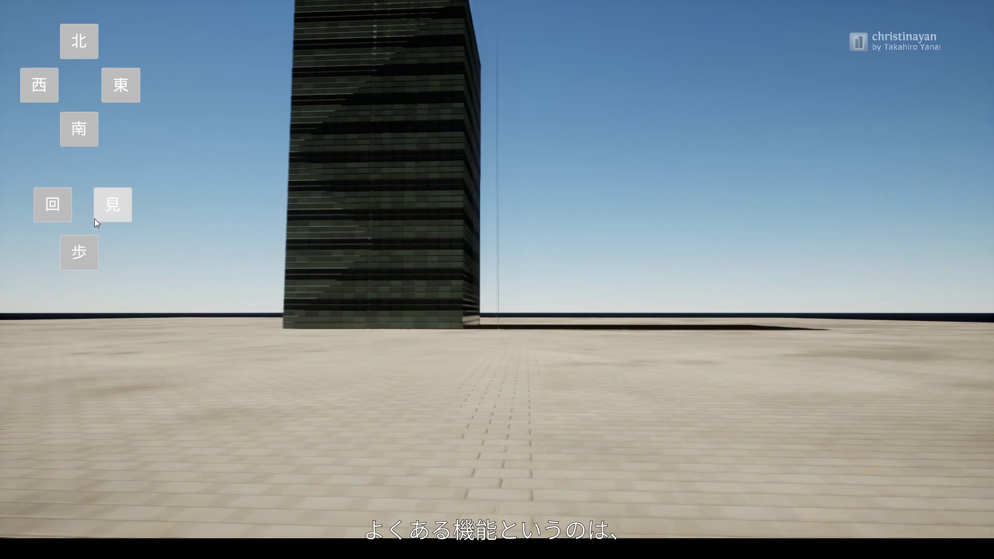
{"action": "left_click", "coordinate": [109, 206]}
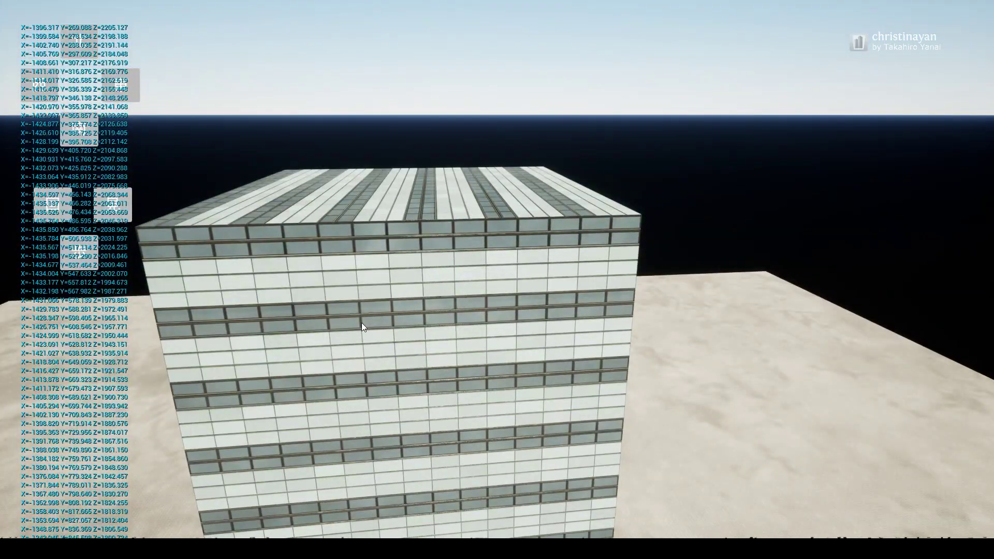
{"action": "key", "text": "F11"}
{"action": "left_click", "coordinate": [724, 189]}
Step: Select TargetActor_Orbit, preview CameraActor_Orbit, then reselect the target and edit its Location Z
{"action": "scroll", "coordinate": [737, 179], "scroll_direction": "up", "scroll_amount": 3}
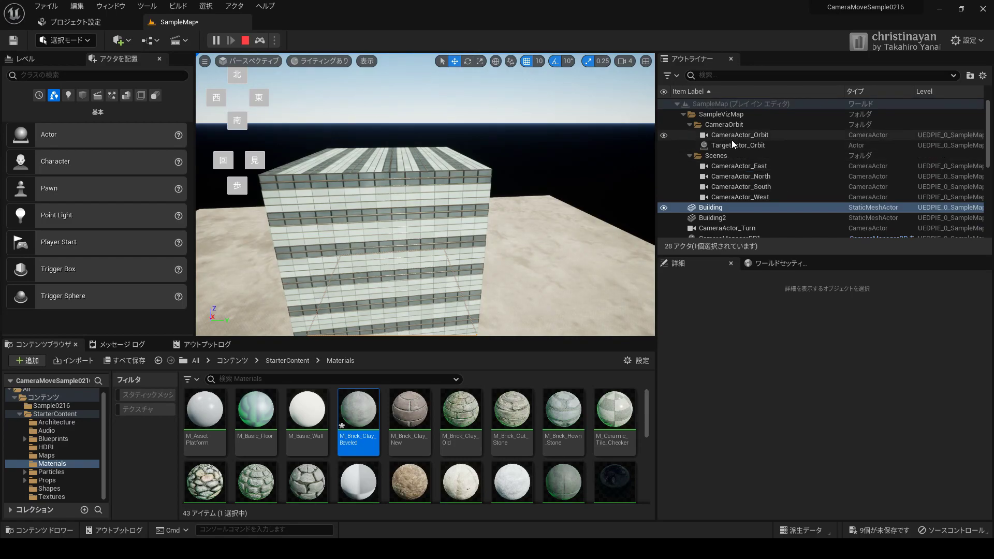
{"action": "left_click", "coordinate": [731, 144]}
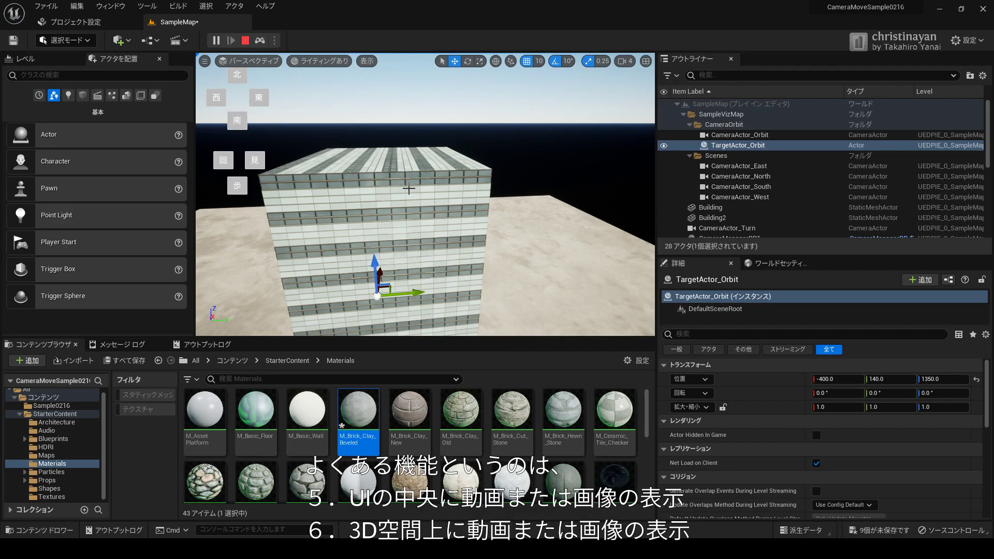
{"action": "key", "text": "F8"}
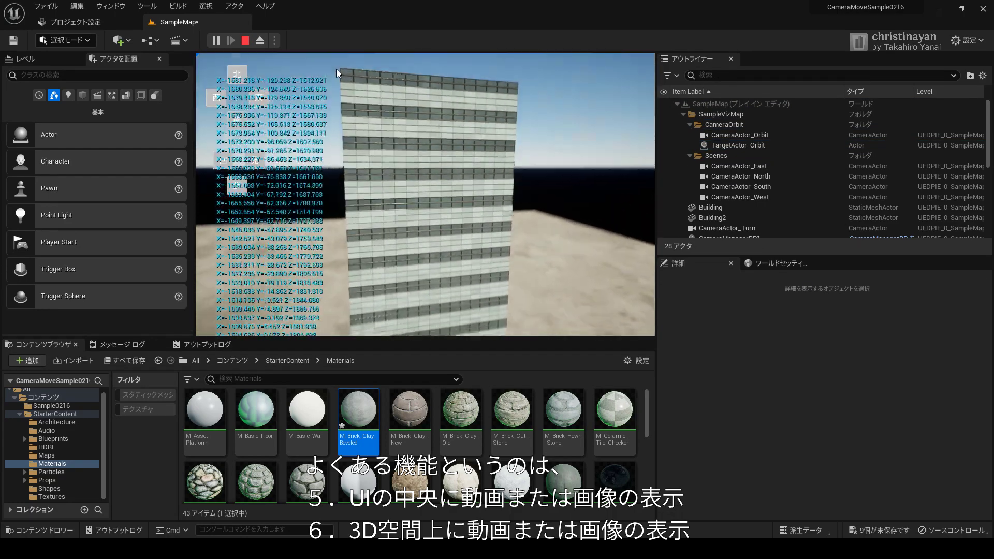
{"action": "left_click", "coordinate": [719, 135]}
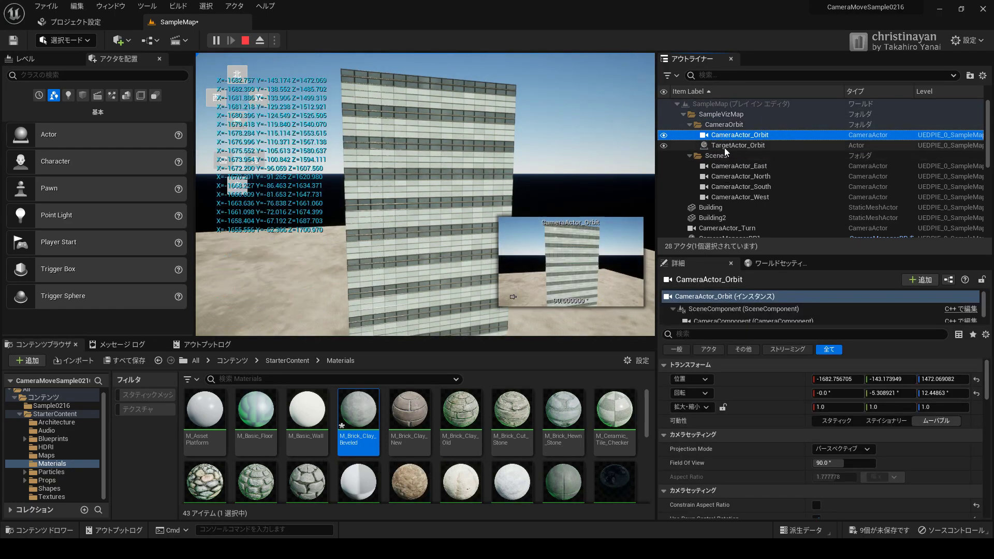
{"action": "left_click", "coordinate": [725, 148]}
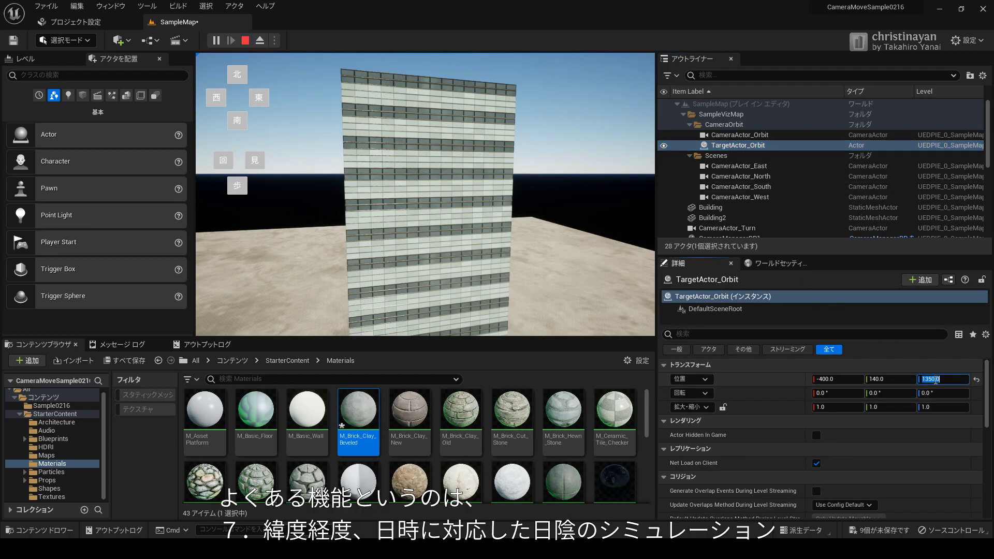
{"action": "type", "text": "200"}
{"action": "left_click", "coordinate": [235, 187]}
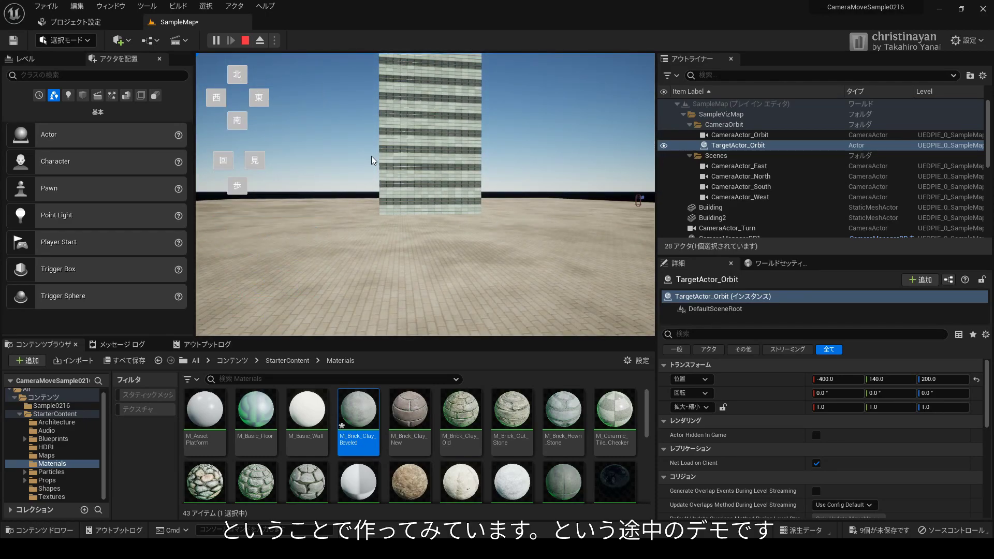
Step: Test the orbiting view and another preset view of the building in Play
{"action": "left_click", "coordinate": [231, 192]}
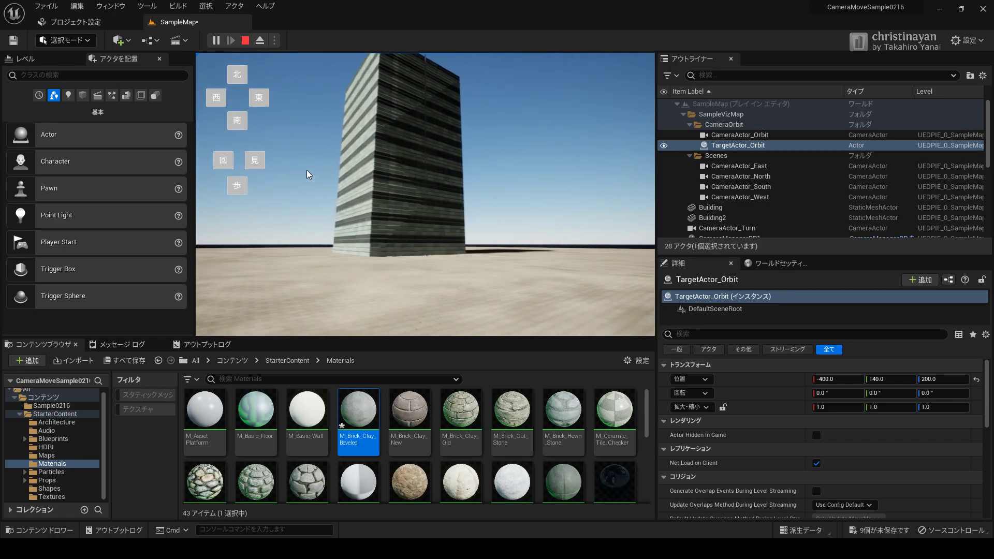
{"action": "left_click", "coordinate": [238, 122]}
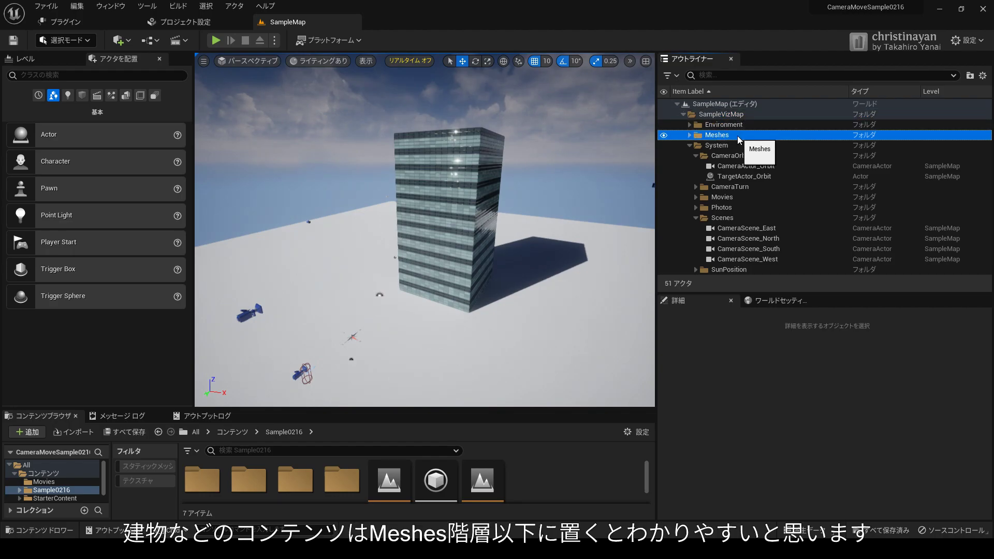
Step: Expand the Meshes folder and select the range of indoor mesh actors
{"action": "double_click", "coordinate": [738, 136]}
{"action": "scroll", "coordinate": [730, 217], "scroll_direction": "down", "scroll_amount": 3}
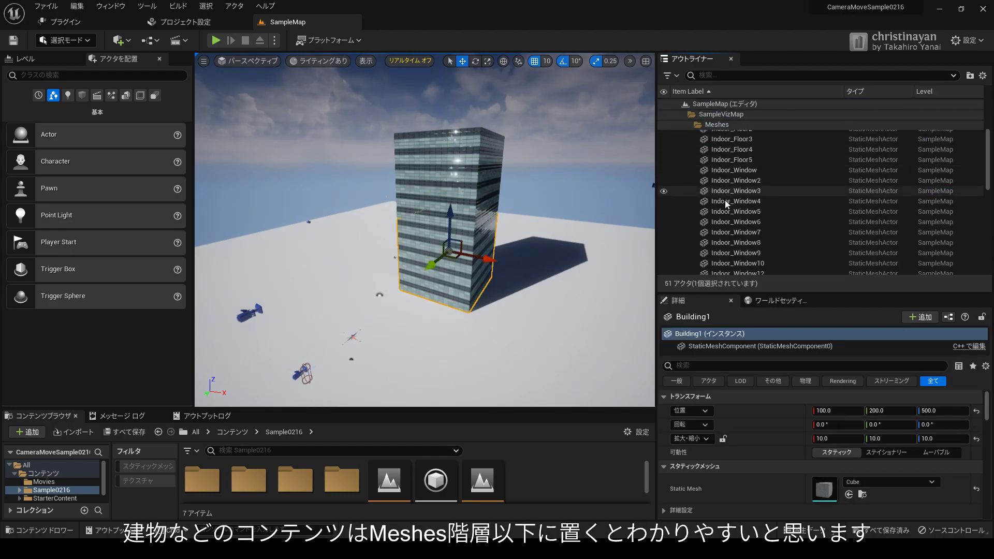
{"action": "left_click", "coordinate": [731, 252], "text": "shift"}
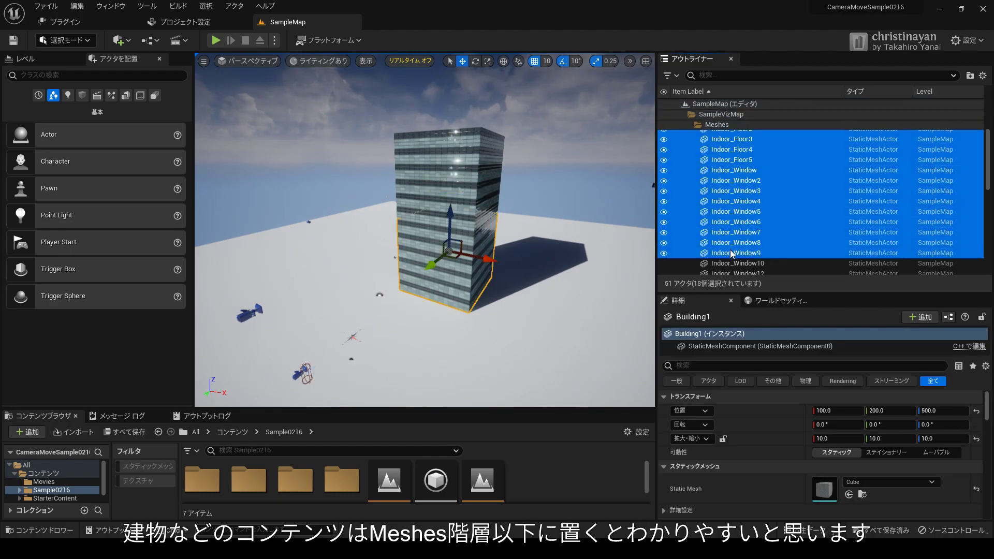
{"action": "left_click", "coordinate": [732, 200]}
Step: Collapse Meshes and the CameraOrbit group, then bring up the Plugins browser
{"action": "double_click", "coordinate": [717, 124]}
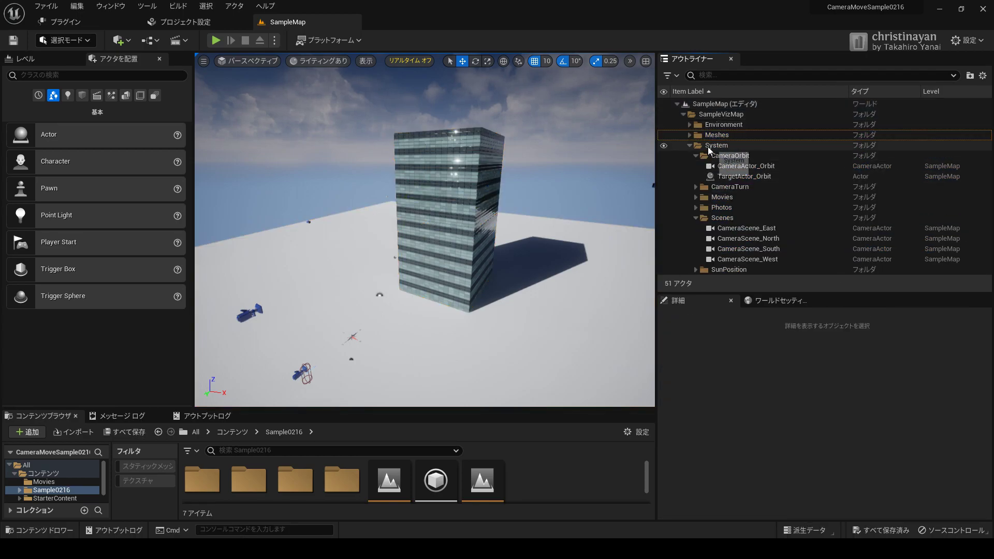
{"action": "key", "text": "Left"}
{"action": "key", "text": "Down"}
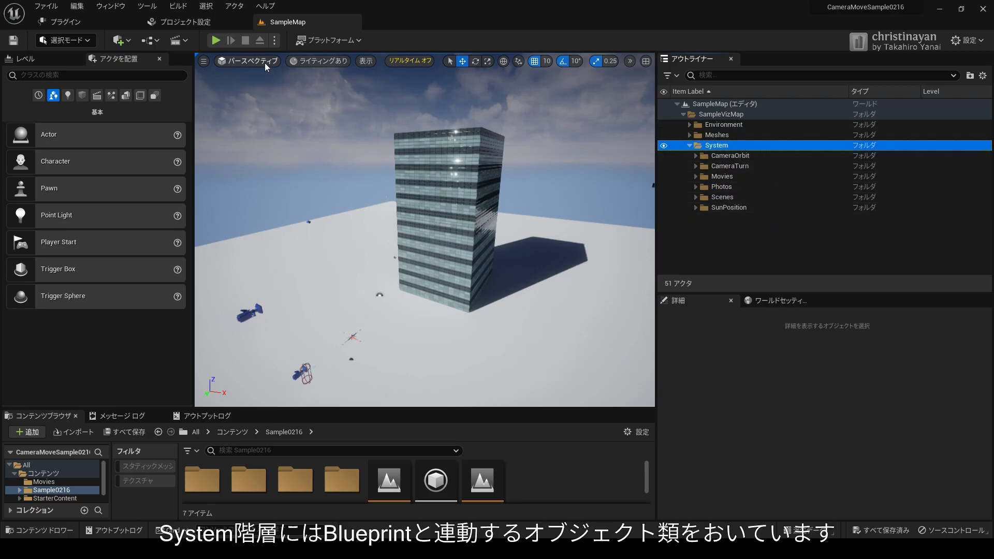
{"action": "left_click", "coordinate": [52, 23]}
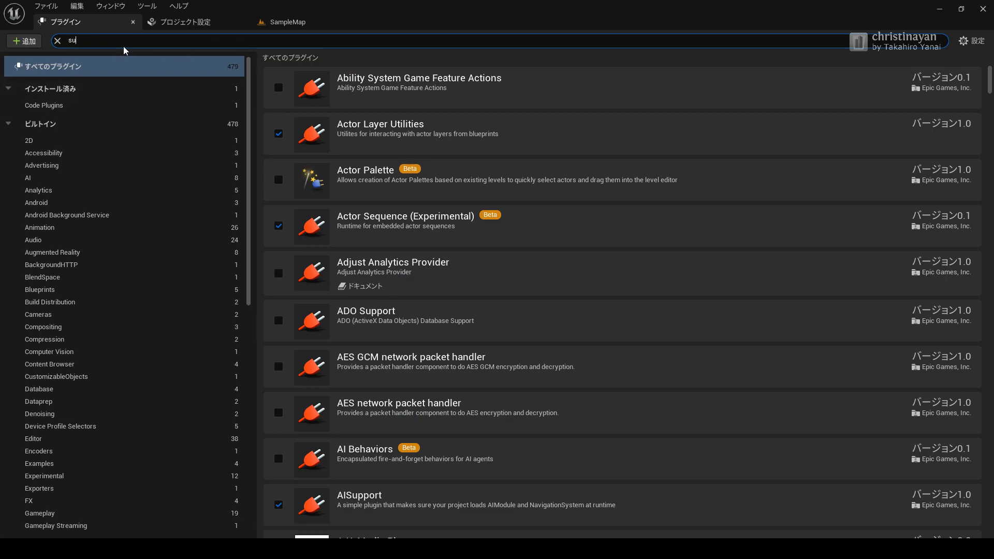
{"action": "type", "text": "un"}
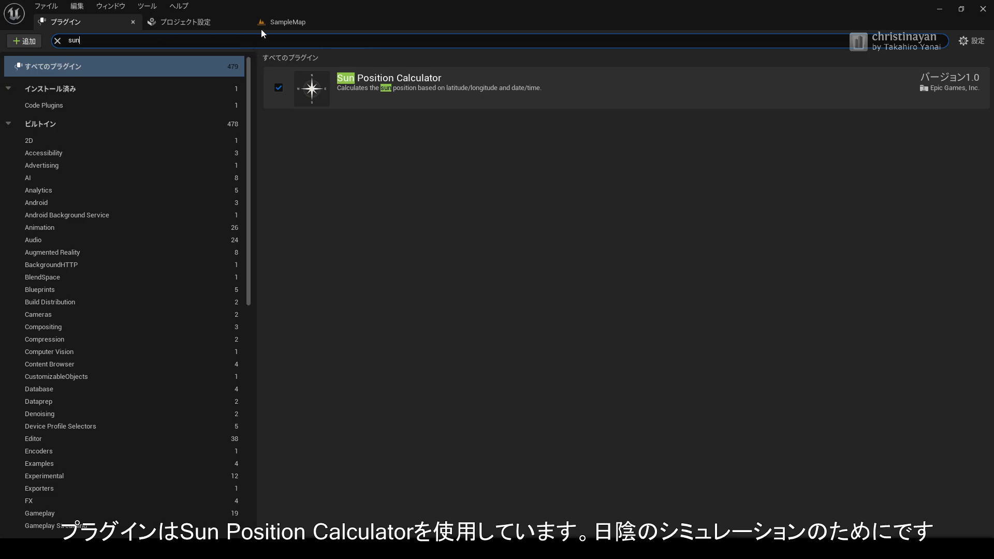
{"action": "left_click", "coordinate": [280, 22]}
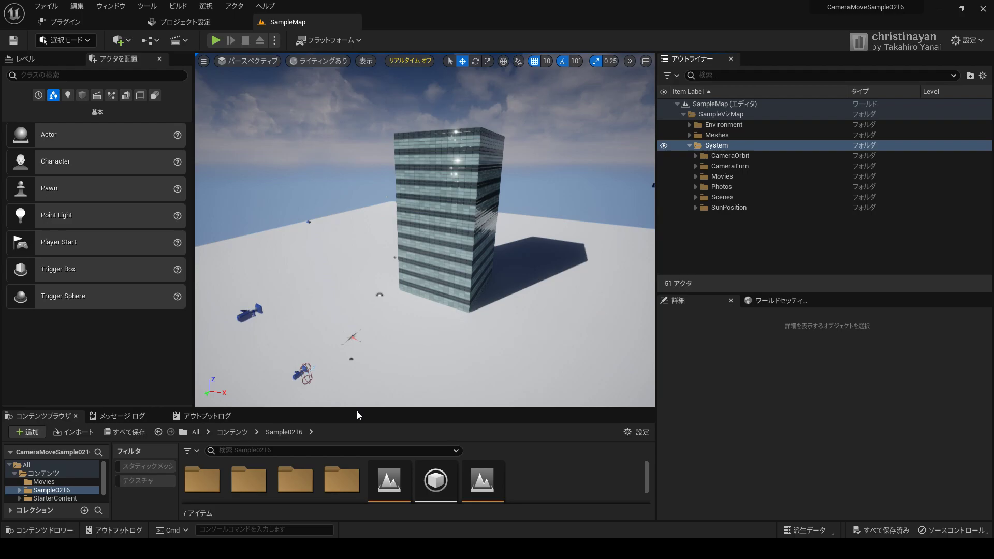
{"action": "left_click_drag", "start_coordinate": [358, 408], "coordinate": [349, 345]}
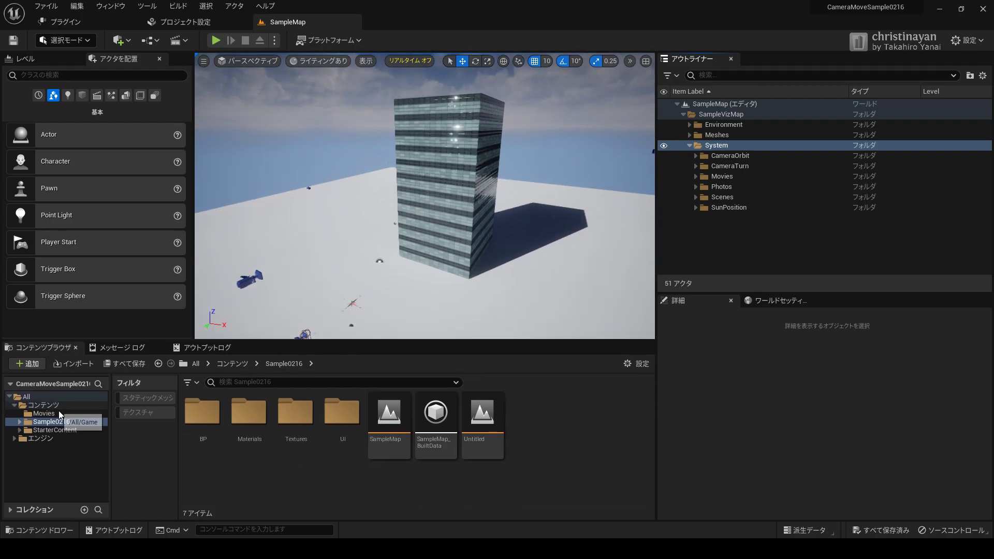
Step: Browse the Movies, Sample0216, BP, Materials, Textures and UI content folders
{"action": "left_click", "coordinate": [35, 414]}
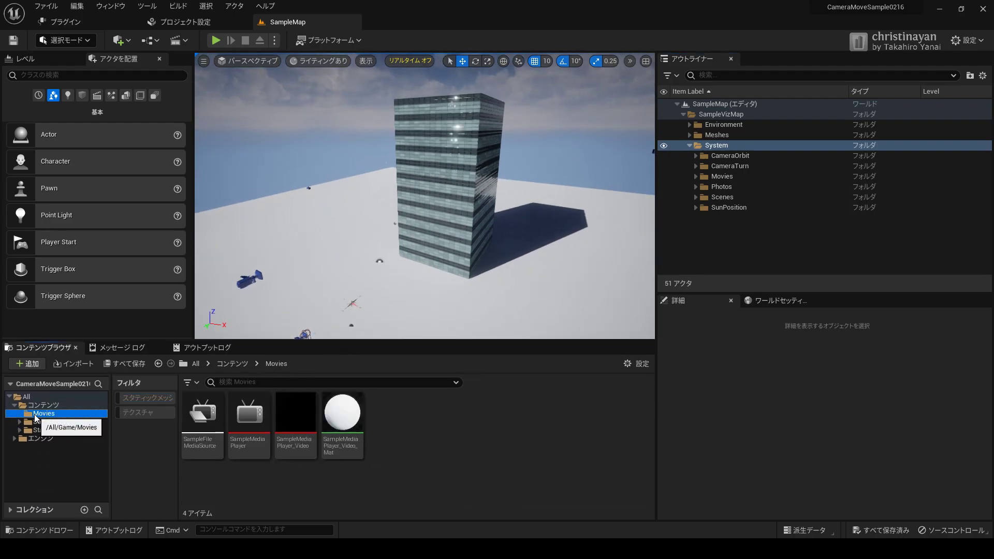
{"action": "left_click", "coordinate": [36, 423]}
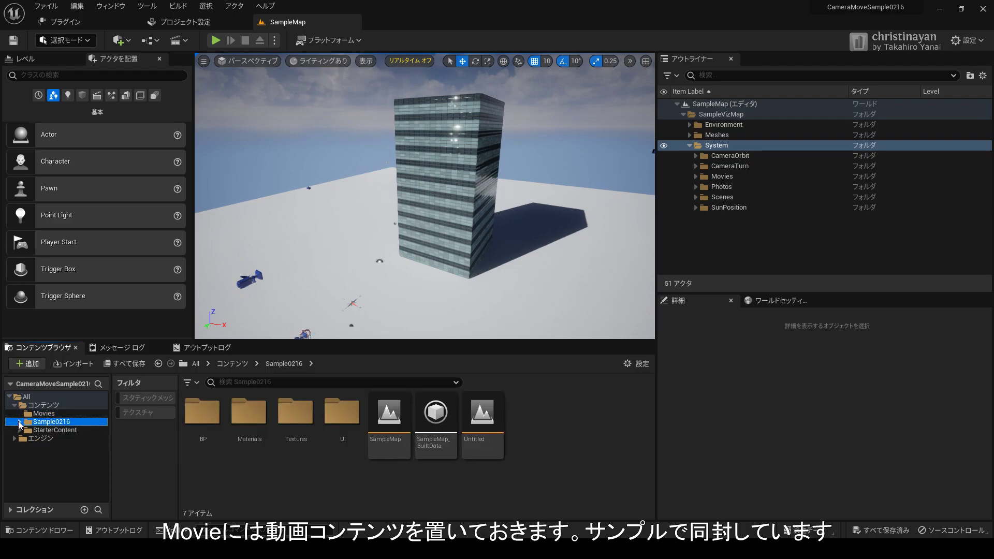
{"action": "left_click", "coordinate": [33, 433]}
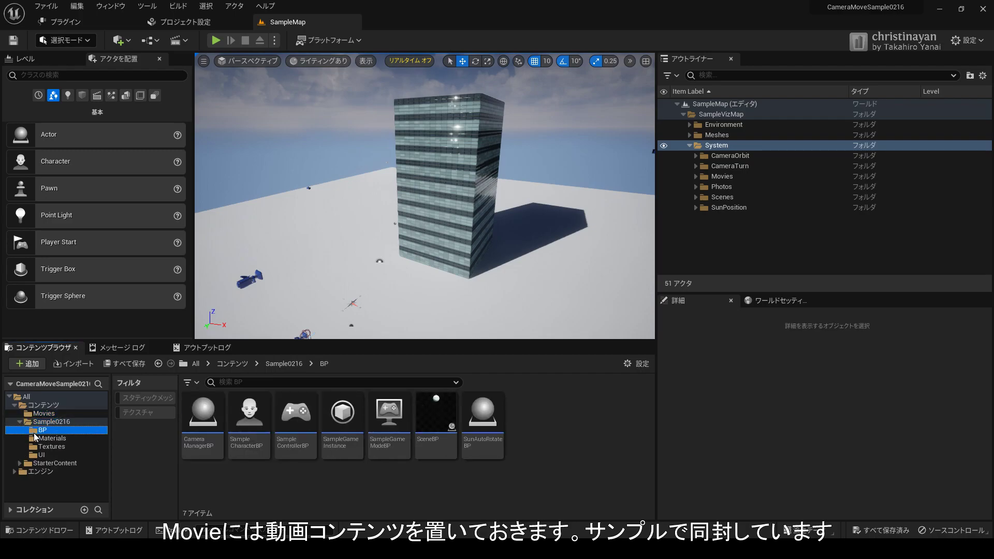
{"action": "left_click", "coordinate": [35, 439]}
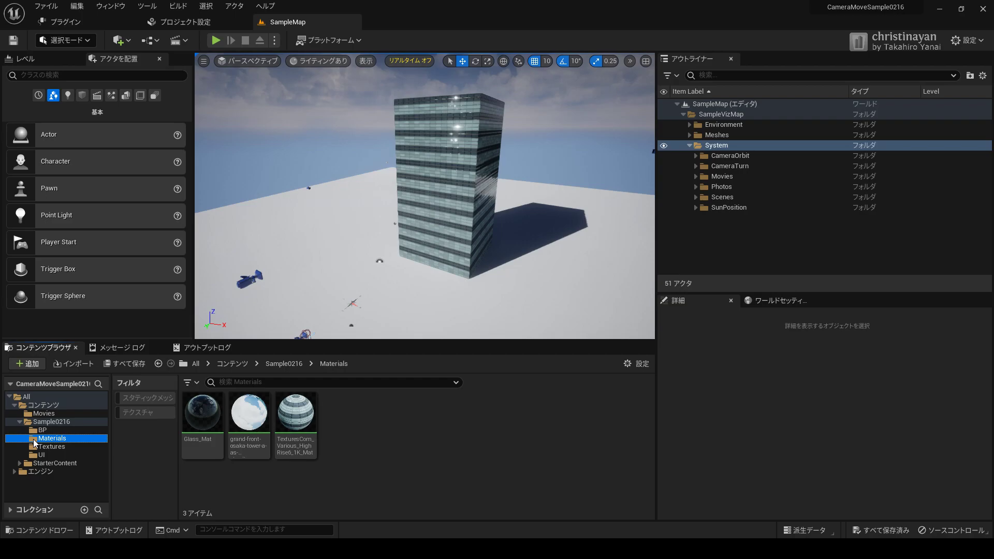
{"action": "left_click", "coordinate": [35, 446]}
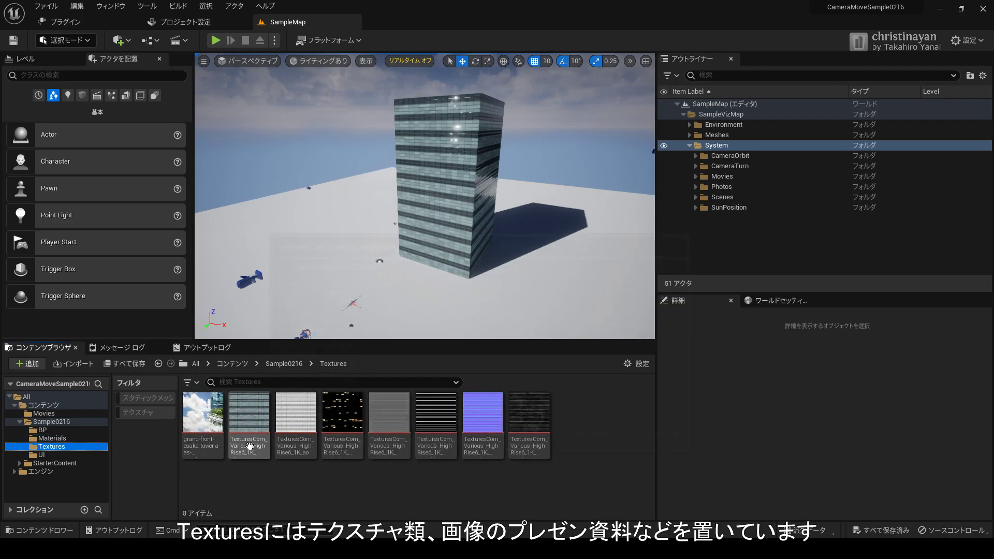
{"action": "left_click", "coordinate": [57, 453]}
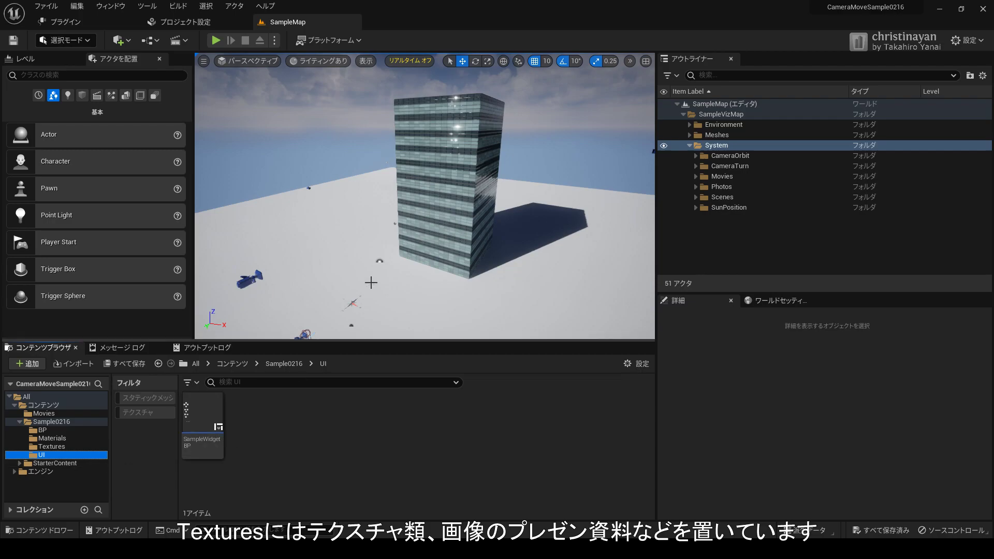
Step: Preview CameraScene_East from the Outliner and start playing the map
{"action": "right_click_drag", "start_coordinate": [437, 223], "coordinate": [498, 204]}
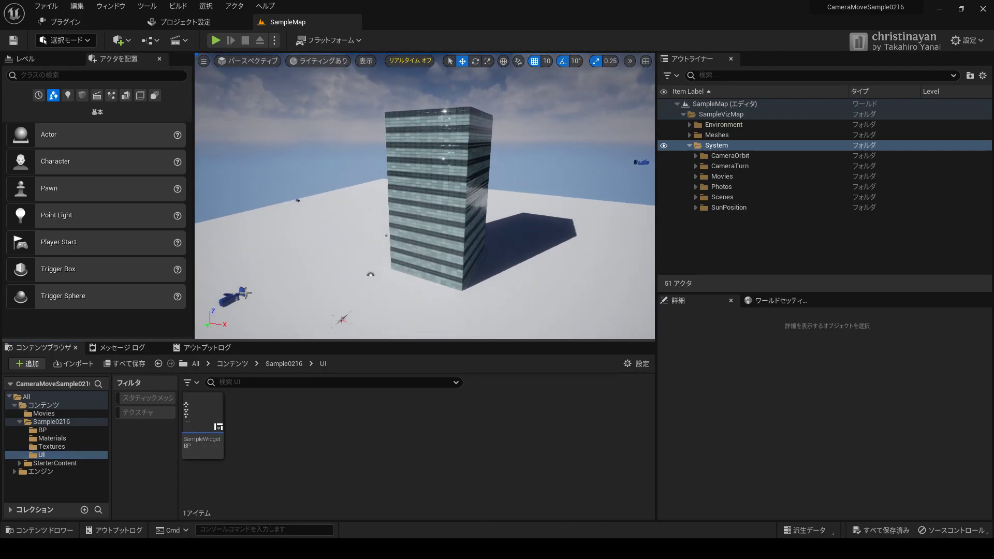
{"action": "left_click", "coordinate": [247, 293]}
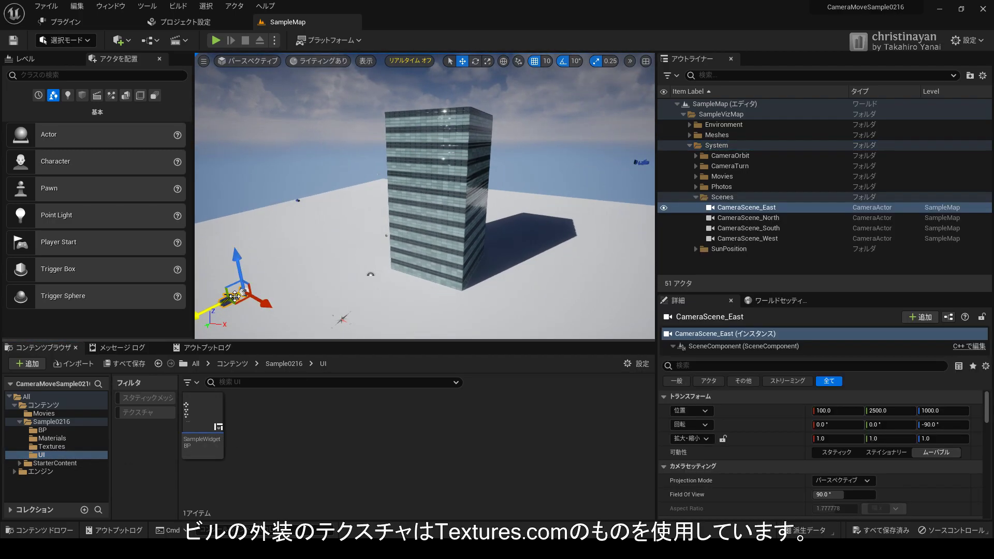
{"action": "left_click", "coordinate": [746, 207]}
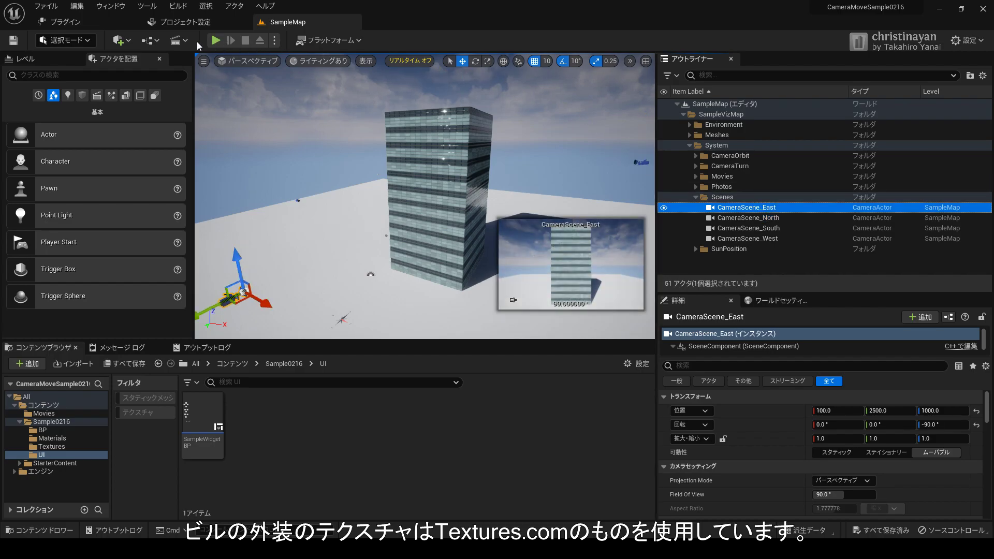
{"action": "left_click", "coordinate": [216, 42]}
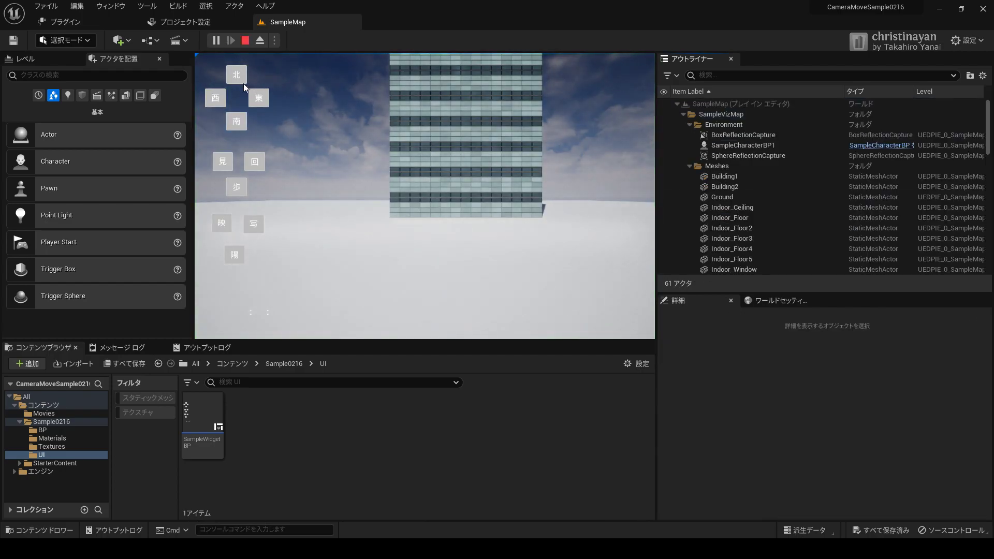
Step: Collapse Meshes and inspect the East, North and West scene cameras
{"action": "double_click", "coordinate": [738, 166]}
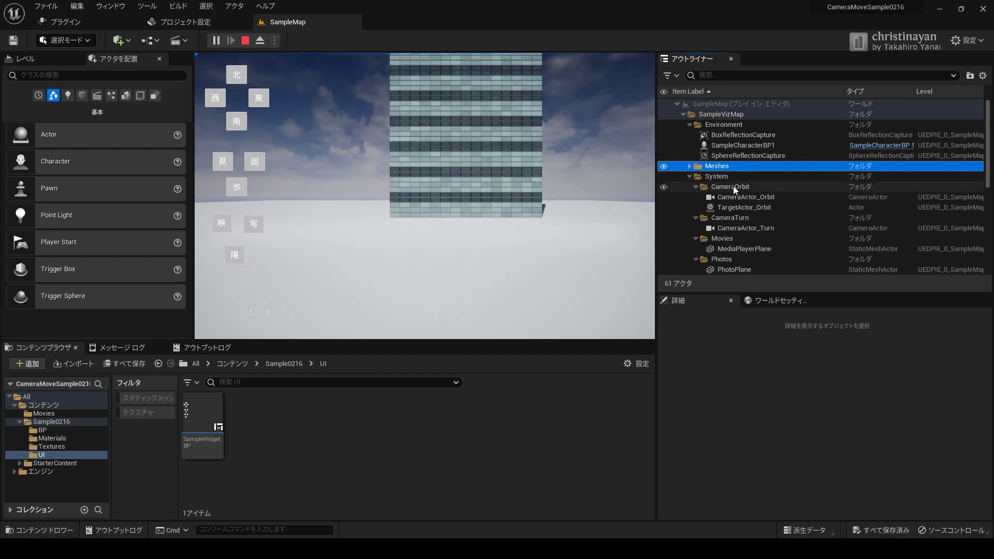
{"action": "scroll", "coordinate": [732, 184], "scroll_direction": "down", "scroll_amount": 5}
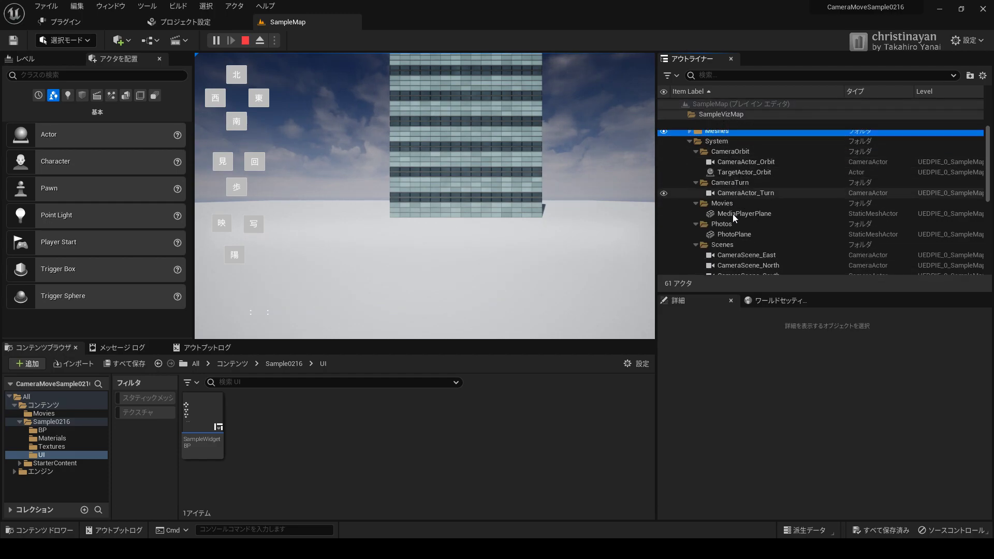
{"action": "scroll", "coordinate": [732, 214], "scroll_direction": "down", "scroll_amount": 1}
{"action": "left_click", "coordinate": [734, 201]}
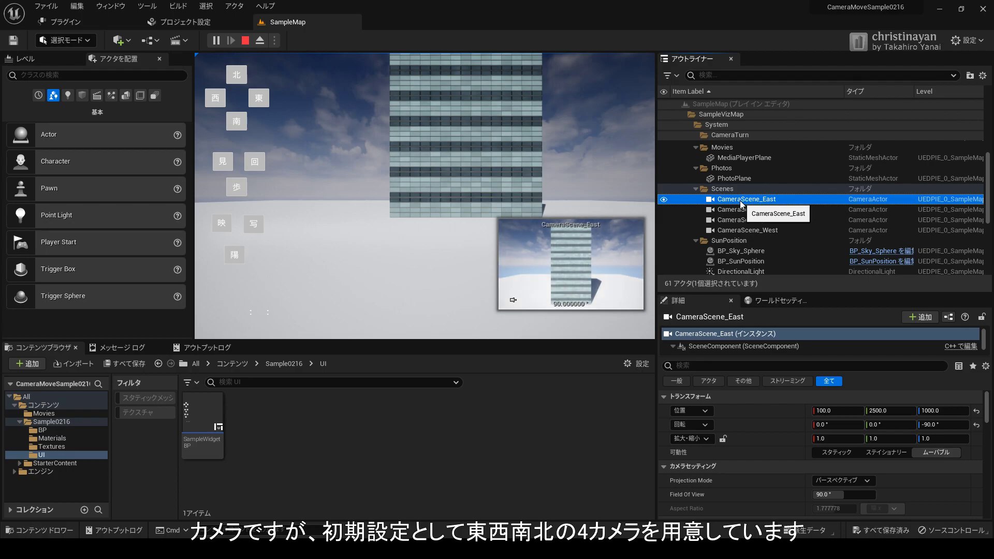
{"action": "left_click", "coordinate": [735, 210]}
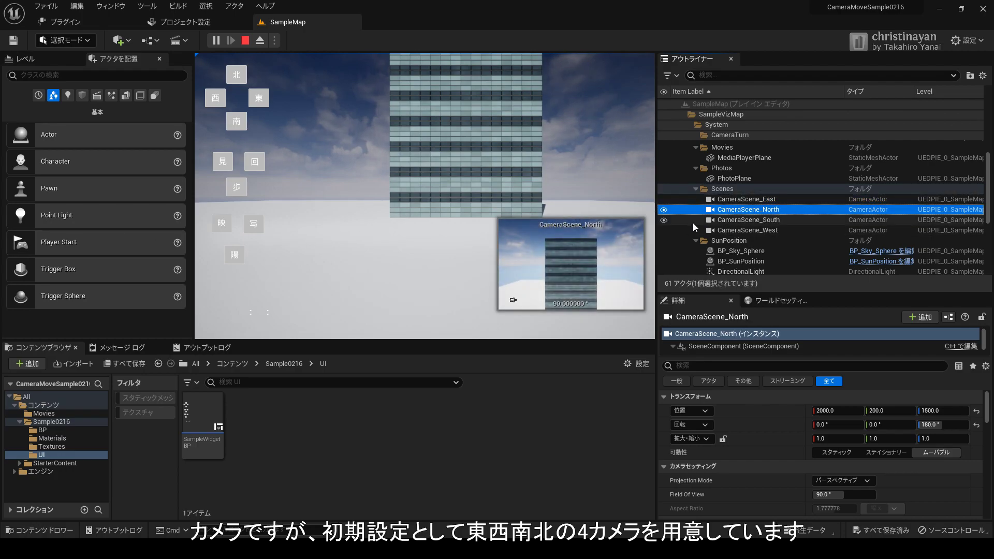
{"action": "left_click", "coordinate": [745, 231]}
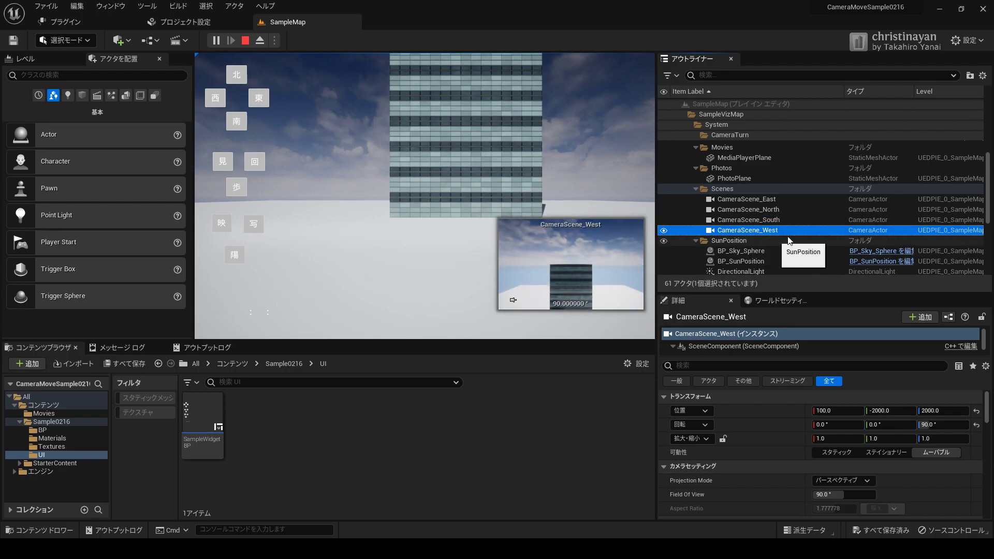
Step: Step through BP_Sky_Sphere, BP_SunPosition and the lights down to SunAutoRotateBP
{"action": "scroll", "coordinate": [774, 231], "scroll_direction": "down", "scroll_amount": 2}
{"action": "left_click", "coordinate": [738, 217]}
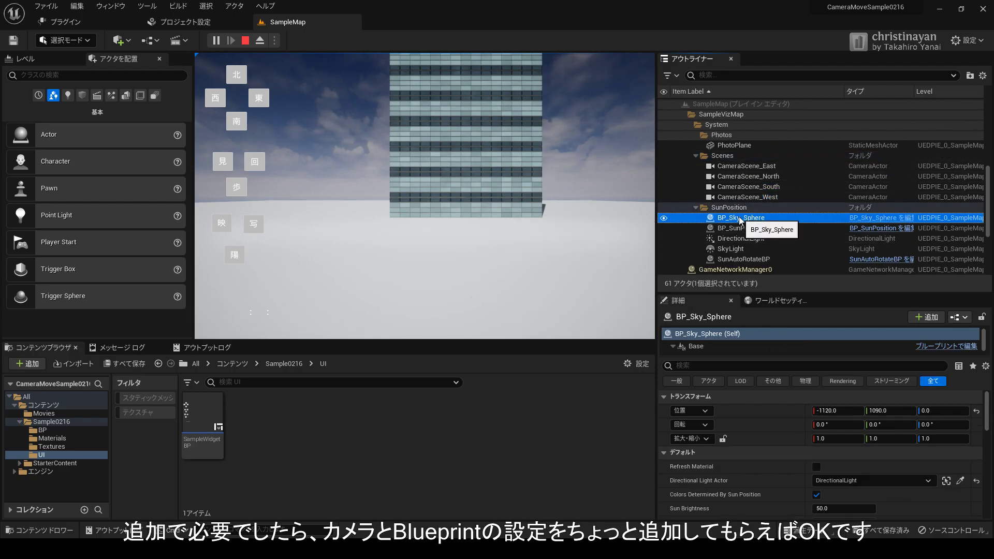
{"action": "scroll", "coordinate": [738, 217], "scroll_direction": "down", "scroll_amount": 3}
{"action": "key", "text": "Down"}
{"action": "key", "text": "Down"}
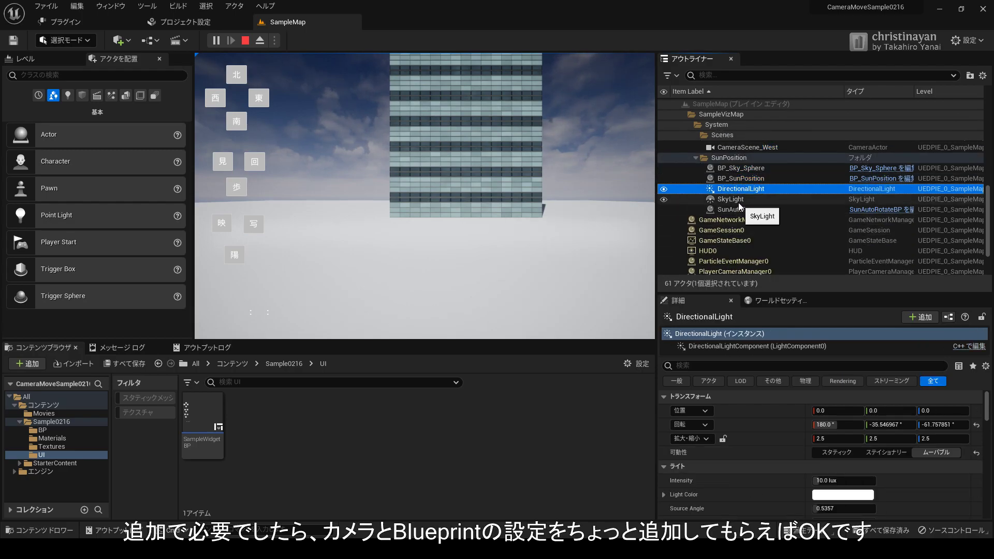
{"action": "key", "text": "Down"}
{"action": "key", "text": "Down"}
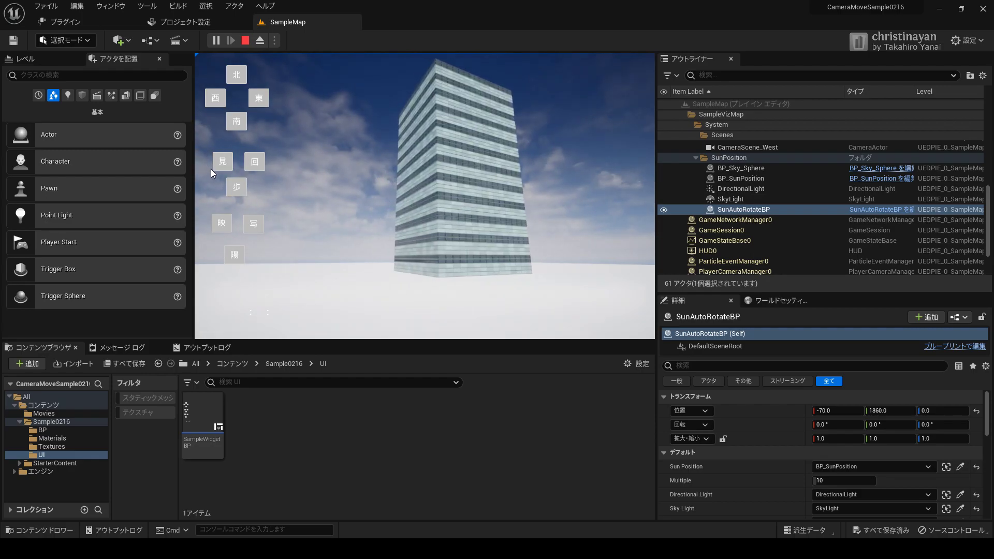
Step: Try the walking, orbit, east and frontal elevation camera modes
{"action": "left_click", "coordinate": [234, 193]}
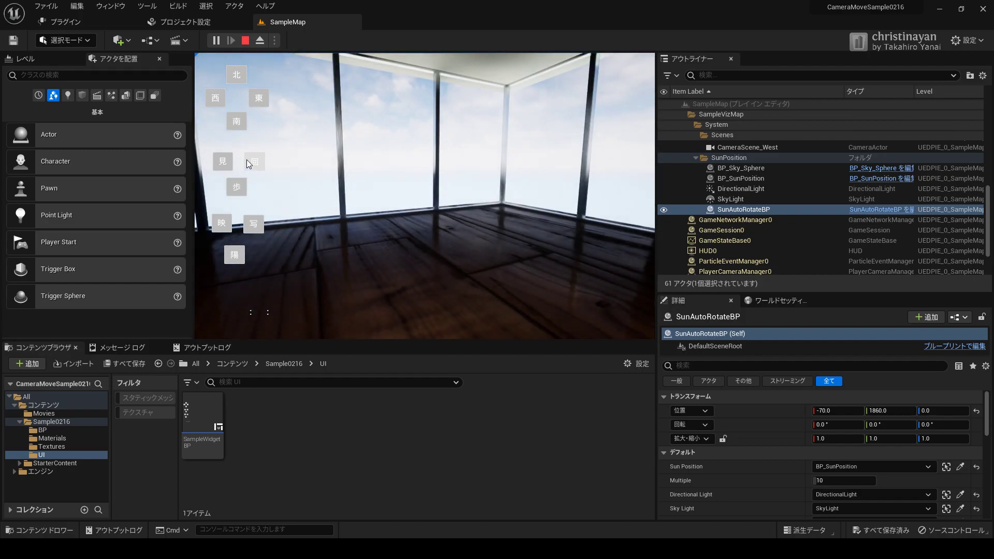
{"action": "left_click", "coordinate": [247, 159]}
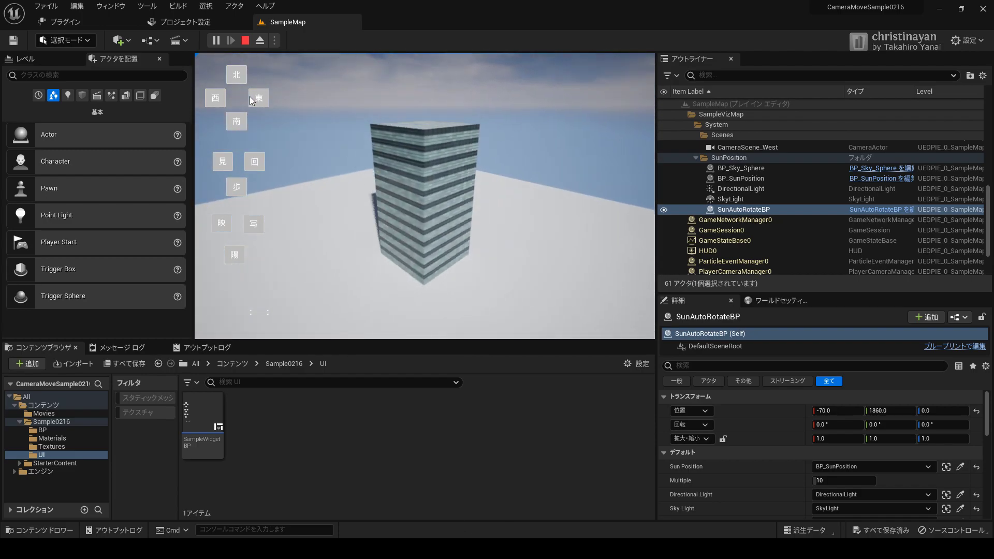
{"action": "left_click", "coordinate": [250, 98]}
{"action": "left_click", "coordinate": [237, 128]}
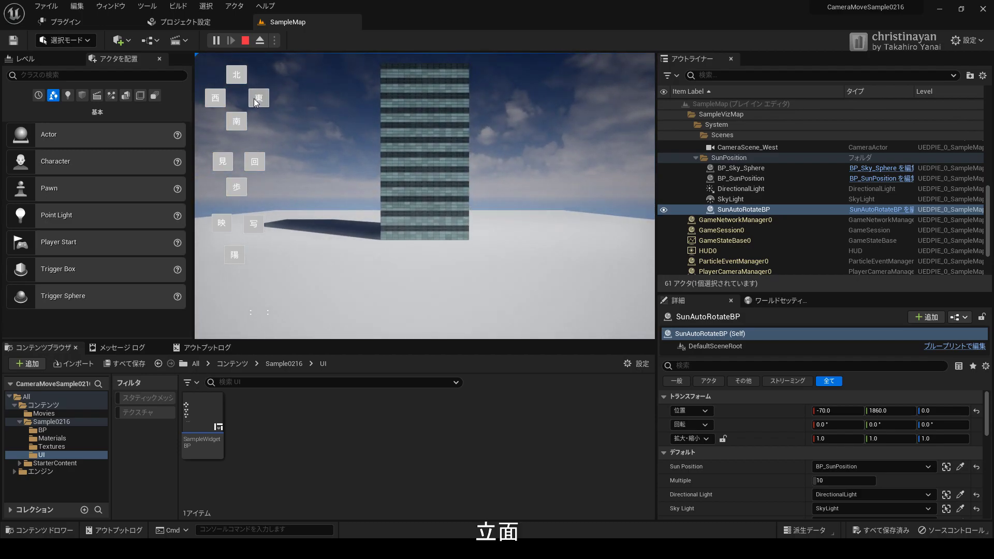
Step: Switch to east, west and turn views, show the image plane, then start the sun simulation
{"action": "left_click", "coordinate": [253, 98]}
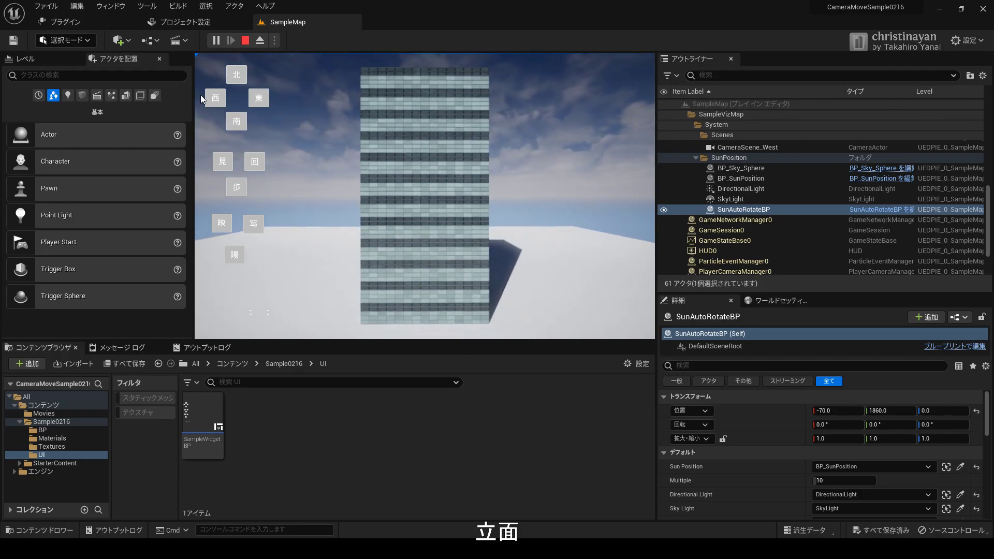
{"action": "left_click", "coordinate": [215, 99]}
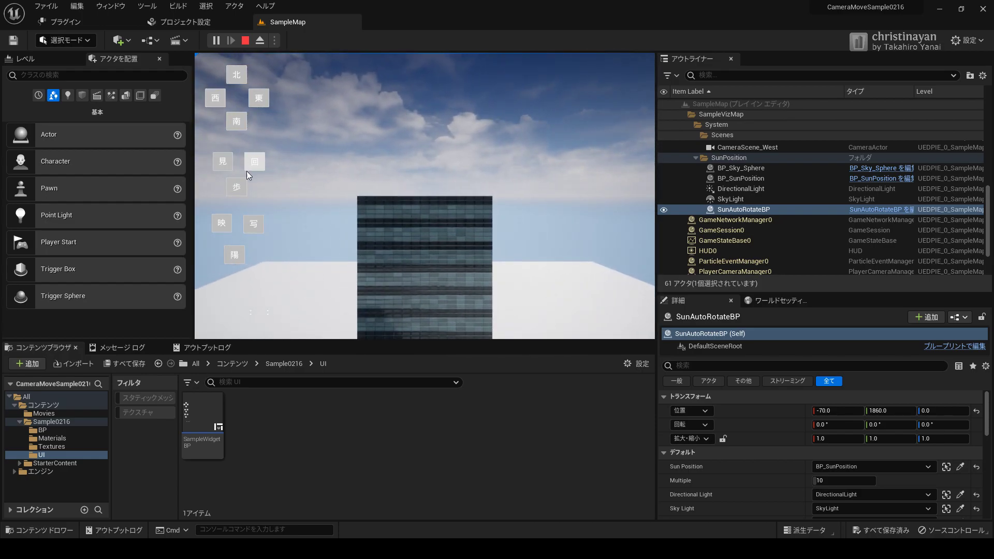
{"action": "left_click", "coordinate": [237, 187]}
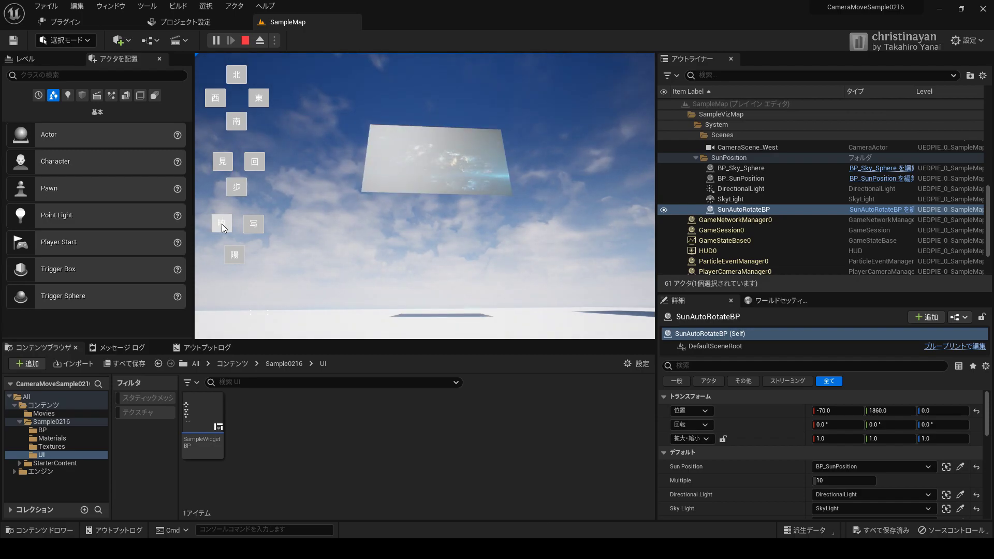
{"action": "left_click", "coordinate": [253, 225]}
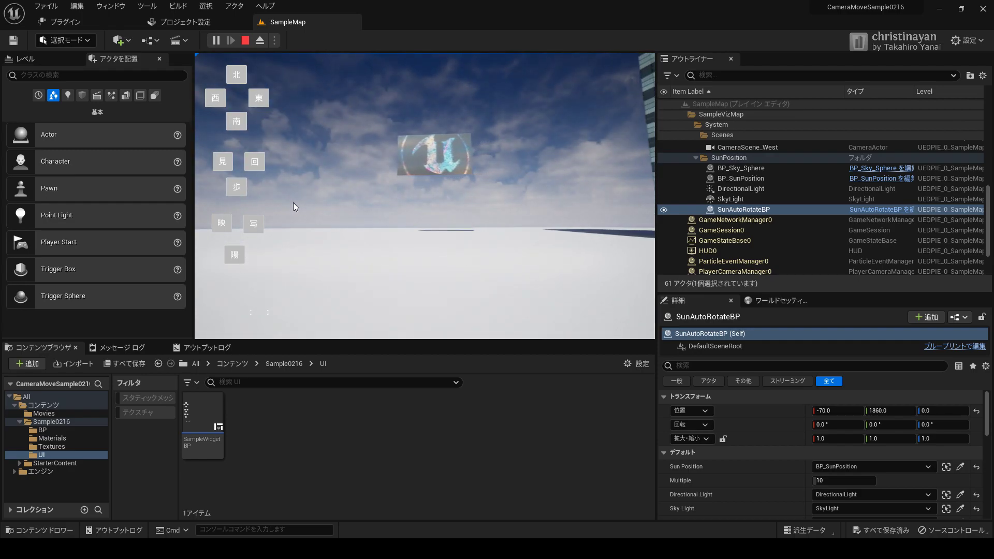
{"action": "left_click", "coordinate": [235, 257]}
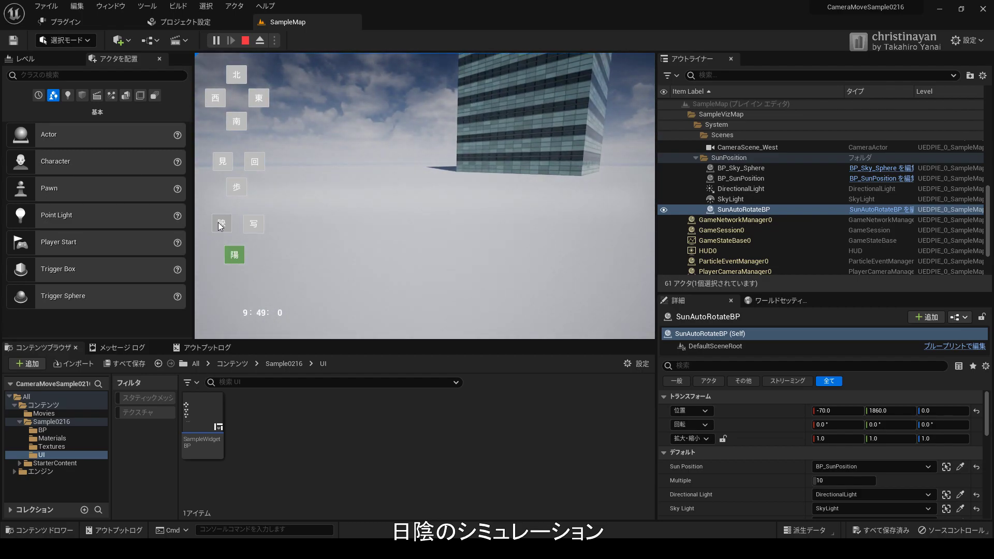
Step: Switch to the orbit view, pause and resume the sun clock, then move to a closer view
{"action": "left_click", "coordinate": [257, 161]}
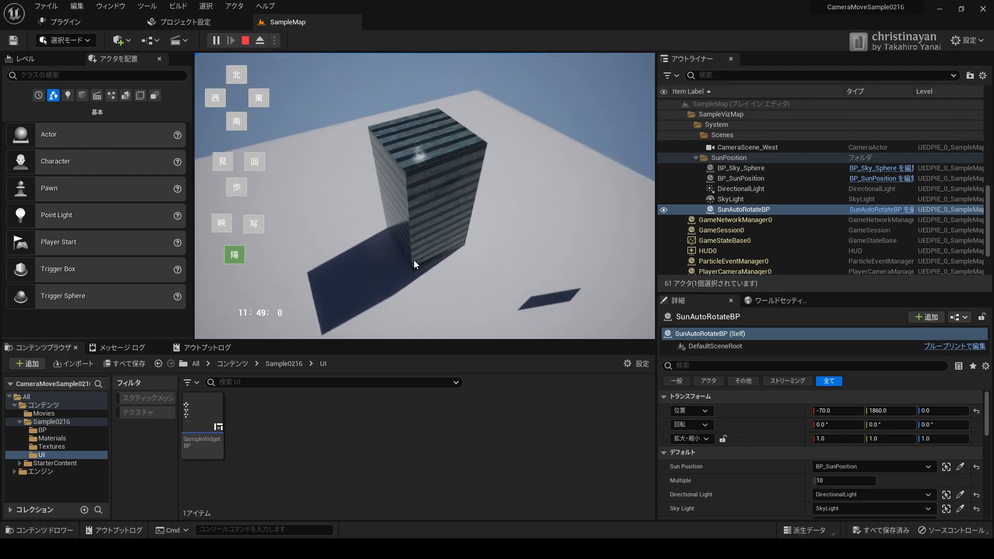
{"action": "left_click", "coordinate": [234, 257]}
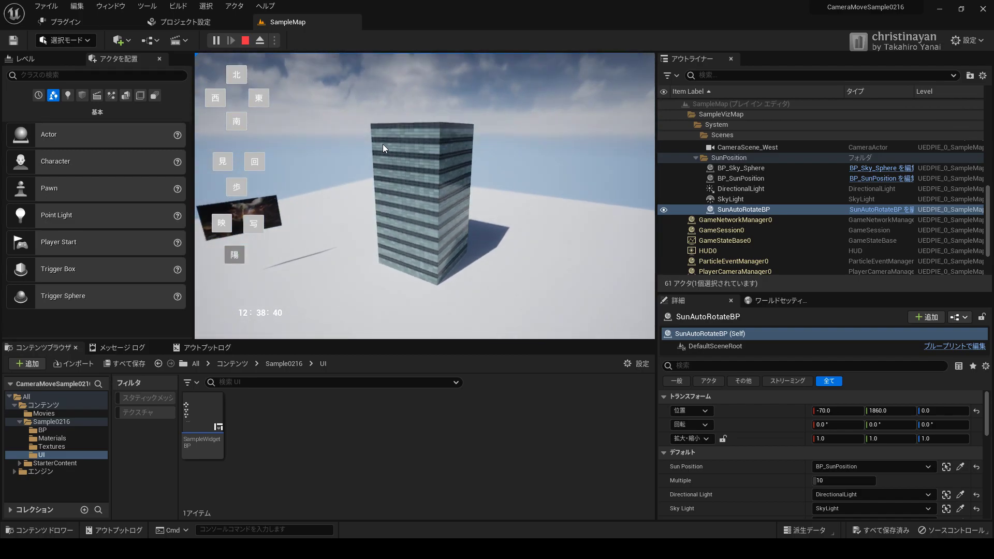
{"action": "left_click", "coordinate": [235, 257]}
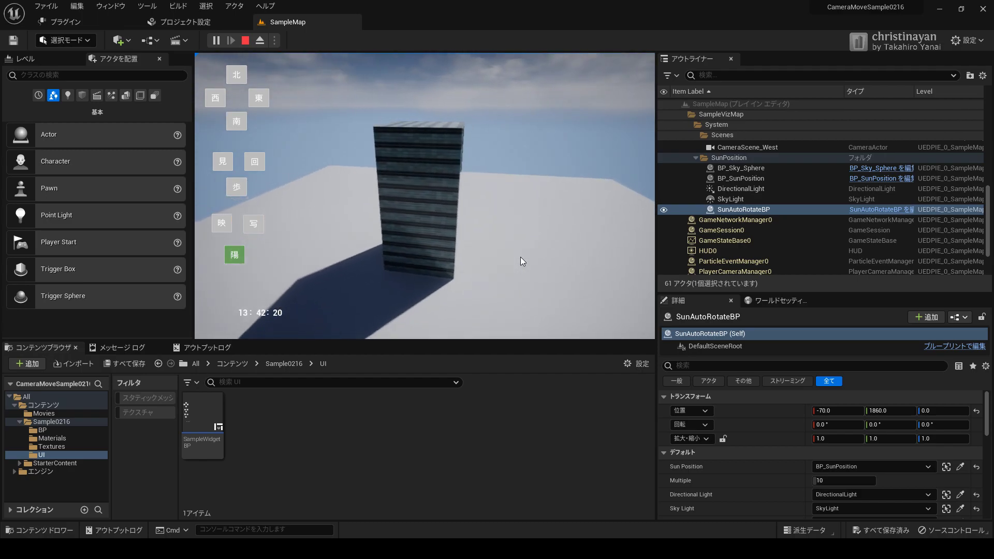
{"action": "left_click", "coordinate": [216, 158]}
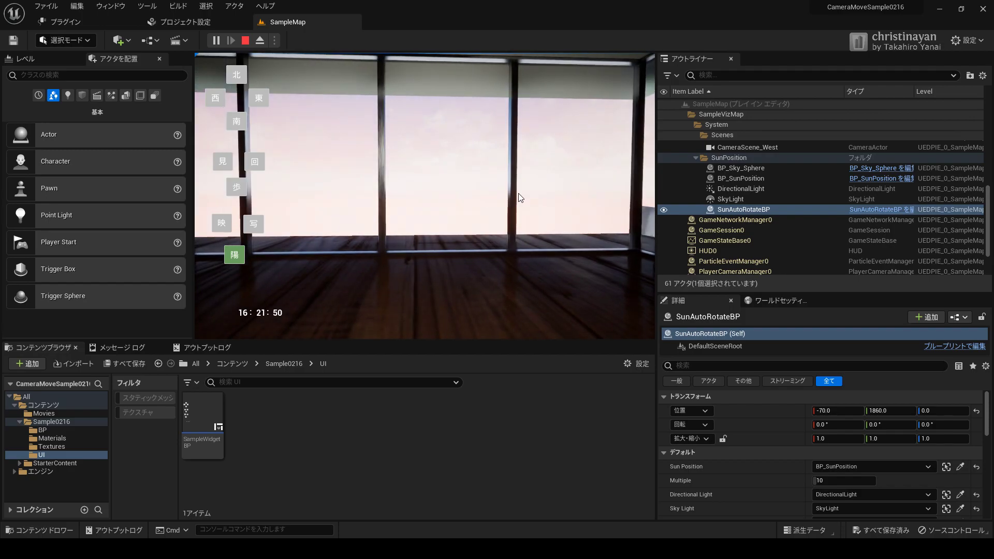
Step: View the building from outside, south and east, then switch the sun off and stop Play
{"action": "left_click", "coordinate": [234, 187]}
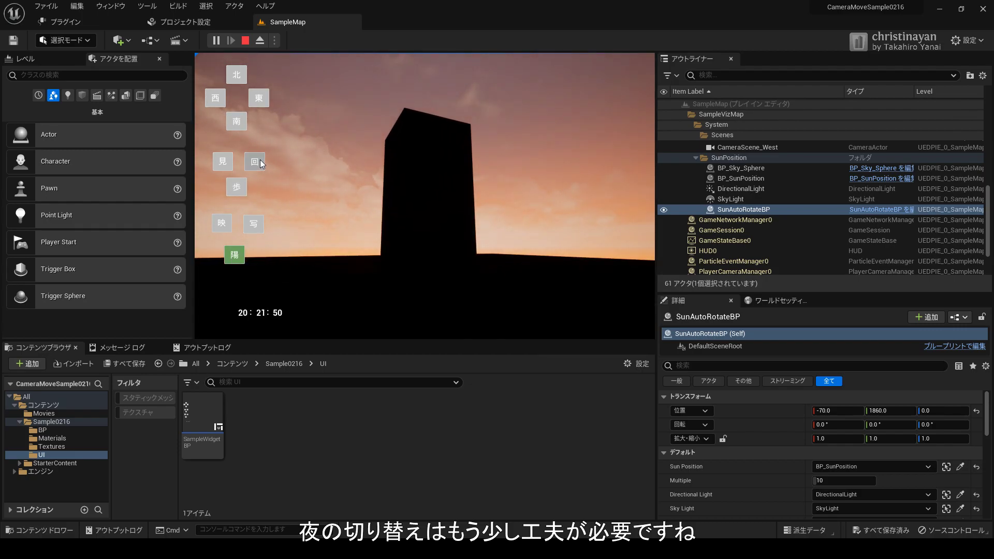
{"action": "left_click", "coordinate": [234, 122]}
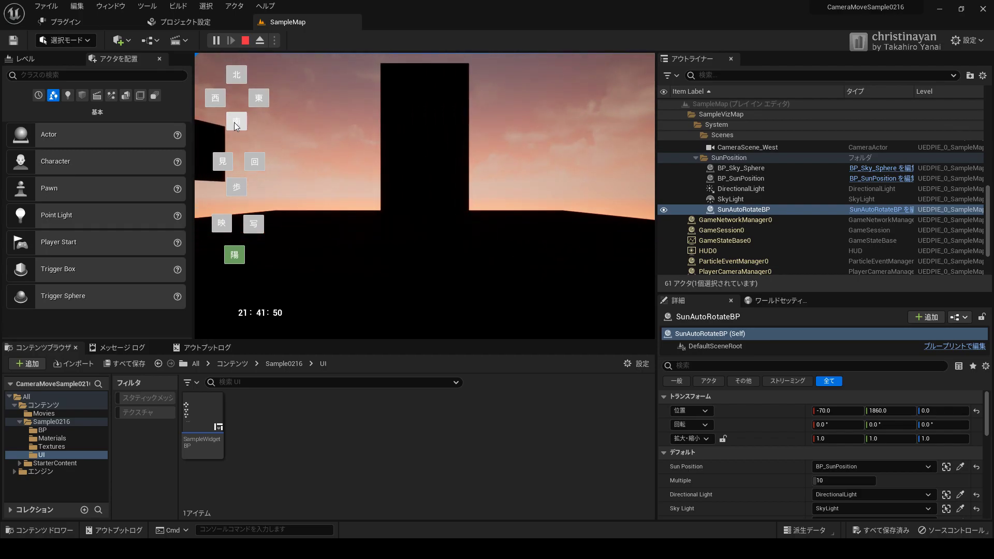
{"action": "left_click", "coordinate": [260, 96]}
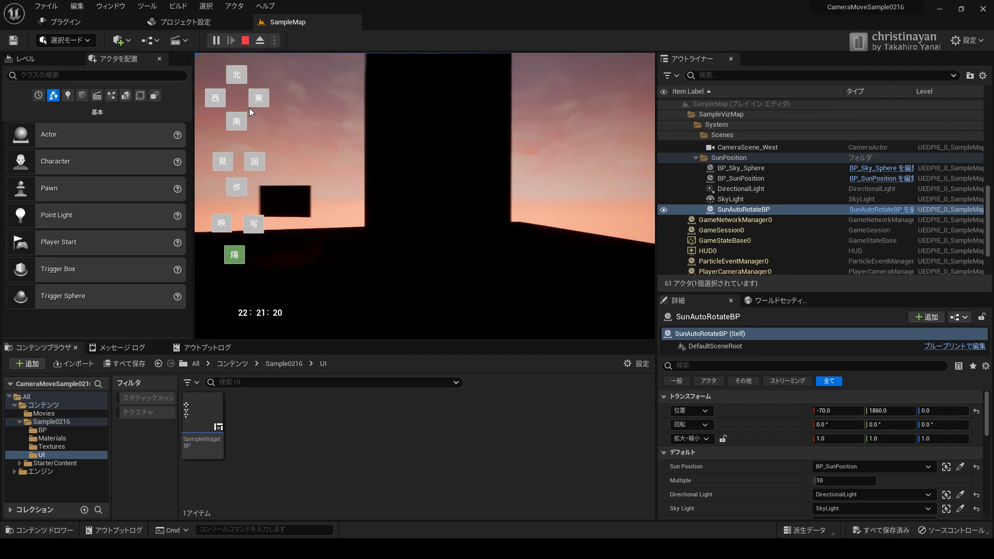
{"action": "left_click", "coordinate": [235, 256]}
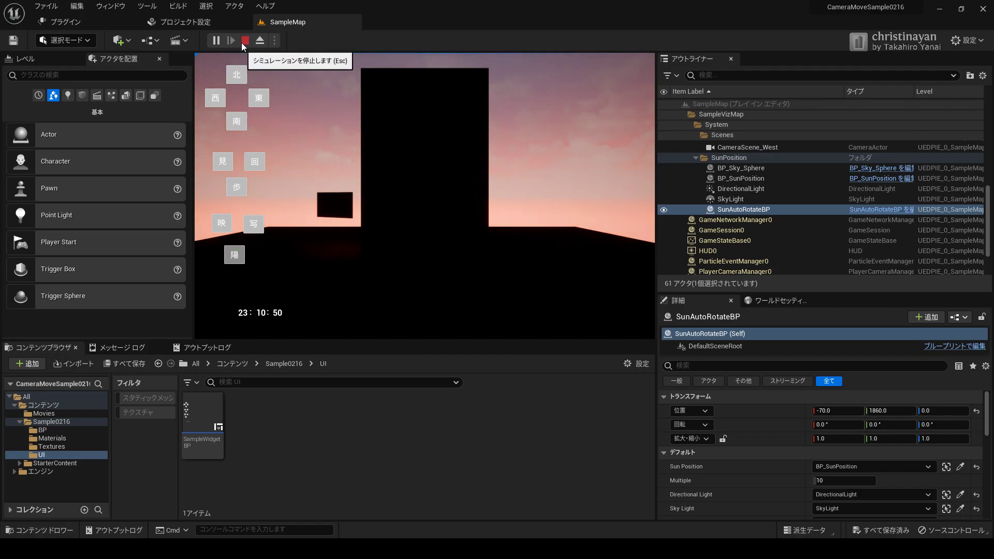
{"action": "left_click", "coordinate": [242, 43]}
Step: Preview CameraScene_North, check the scene camera views in Play, then stop
{"action": "right_click_drag", "start_coordinate": [484, 145], "coordinate": [548, 148]}
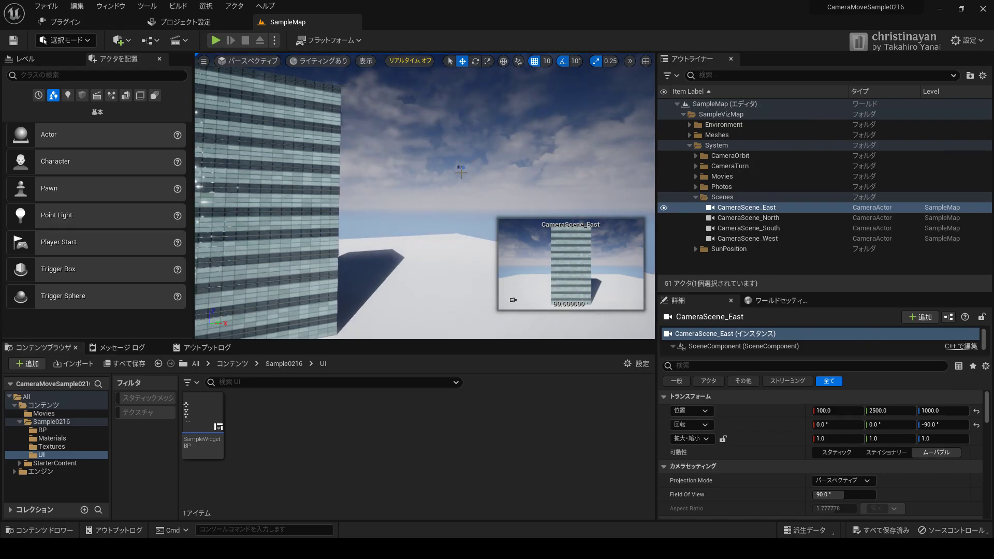
{"action": "left_click", "coordinate": [484, 145]}
{"action": "left_click", "coordinate": [458, 167]}
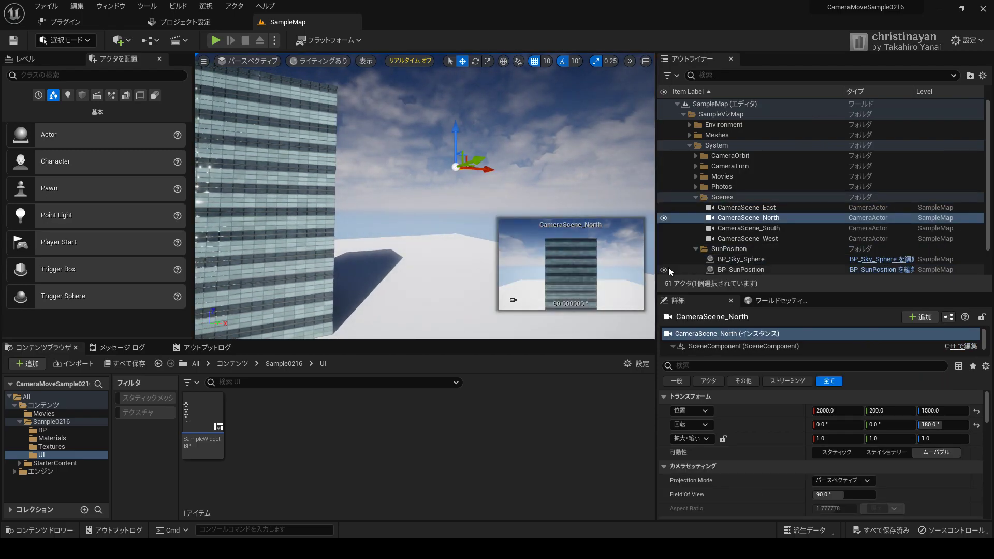
{"action": "left_click", "coordinate": [216, 41]}
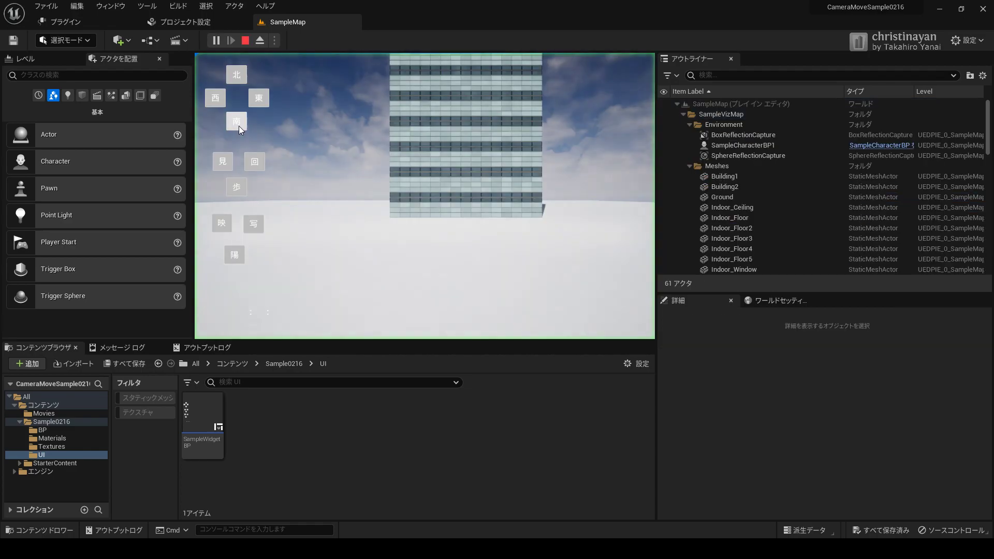
{"action": "left_click", "coordinate": [236, 75]}
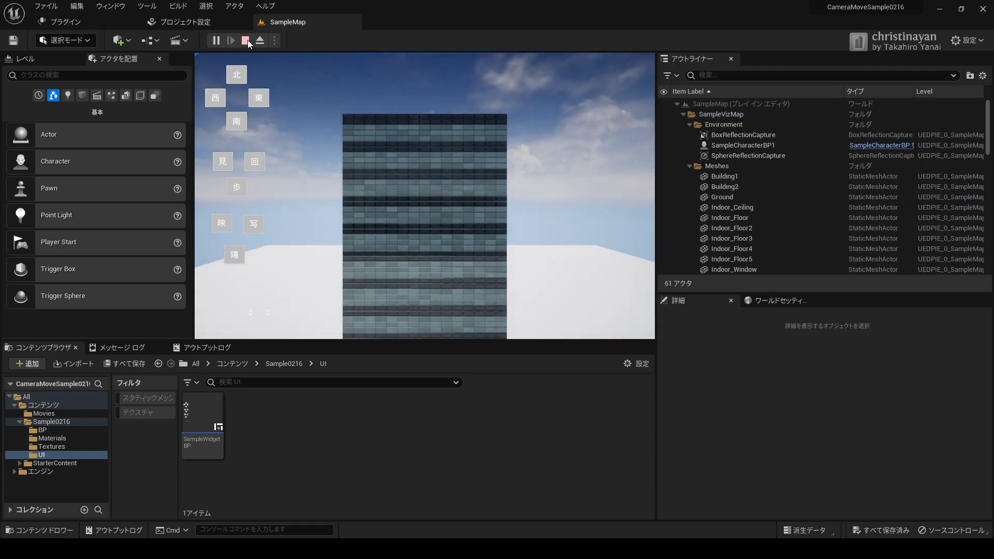
{"action": "left_click", "coordinate": [245, 40]}
Step: Focus on CameraScene_North and drag it down to a height of 770
{"action": "scroll", "coordinate": [717, 205], "scroll_direction": "down", "scroll_amount": 2}
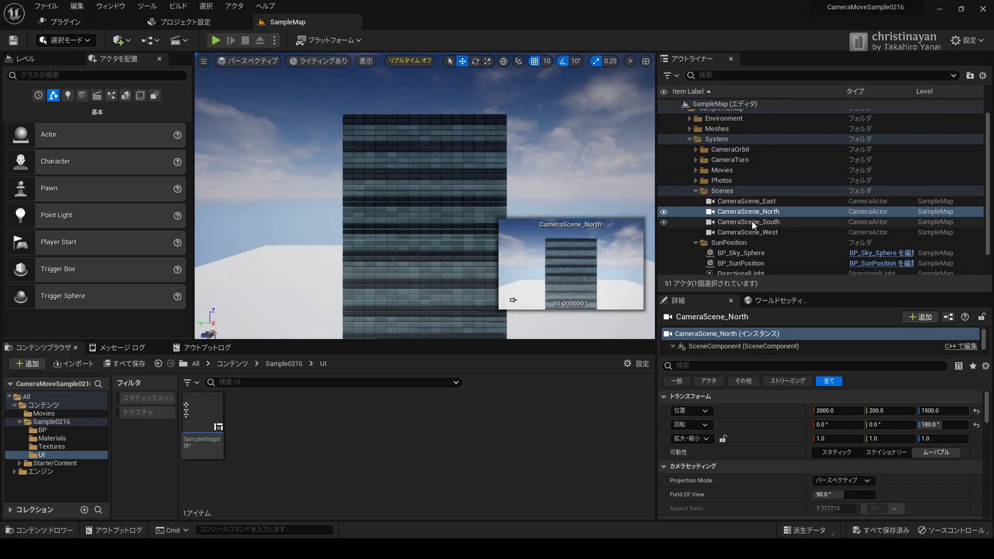
{"action": "key", "text": "f"}
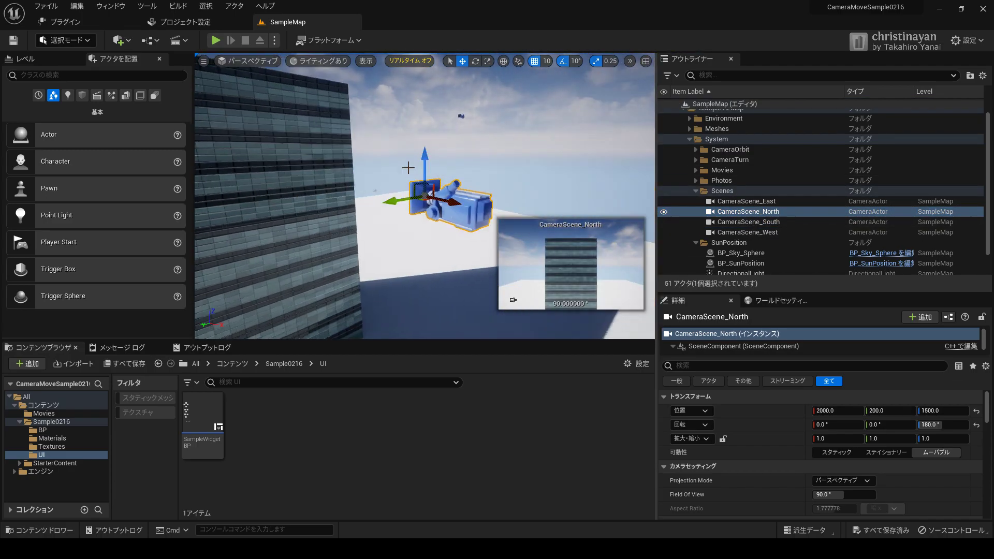
{"action": "scroll", "coordinate": [417, 164], "scroll_direction": "down", "scroll_amount": 2}
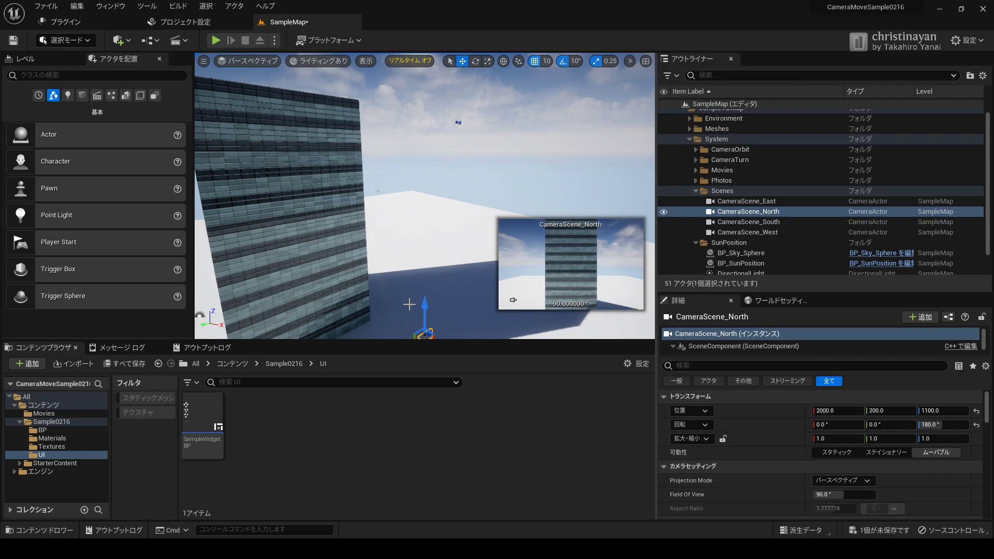
{"action": "right_click_drag", "start_coordinate": [382, 215], "coordinate": [384, 238]}
{"action": "left_click_drag", "start_coordinate": [397, 222], "coordinate": [398, 293]}
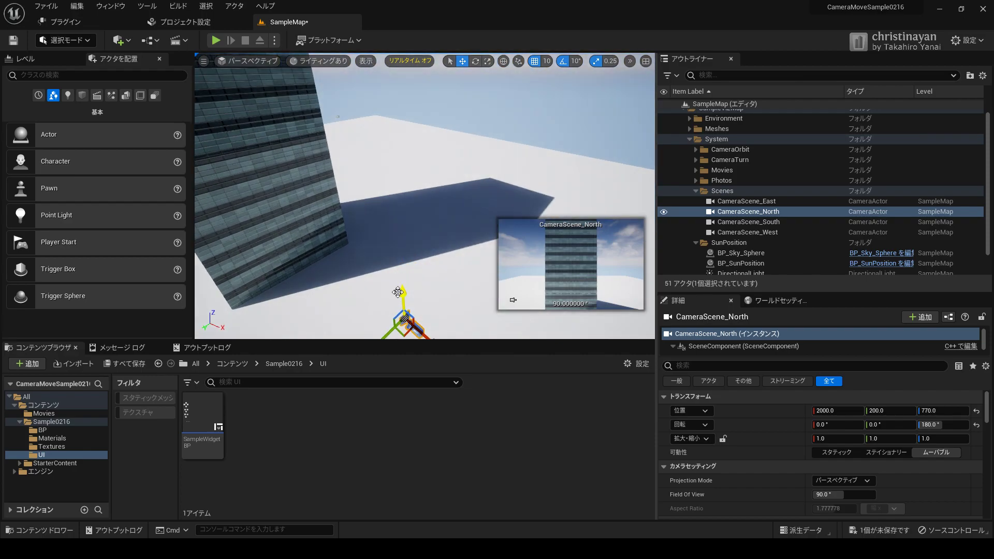
Step: Play-test the new north view, then stop and select the SampleWidgetBP asset
{"action": "left_click", "coordinate": [212, 44]}
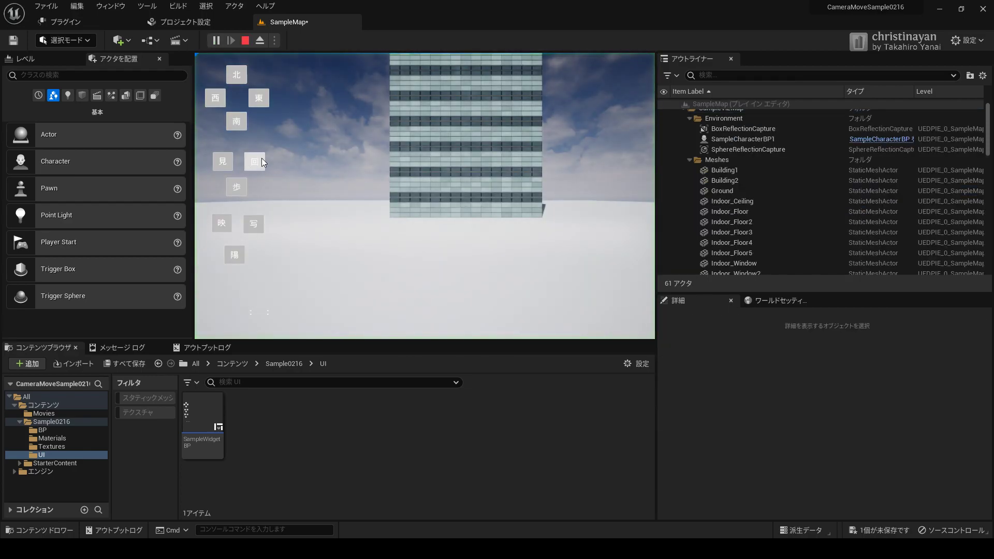
{"action": "left_click", "coordinate": [234, 76]}
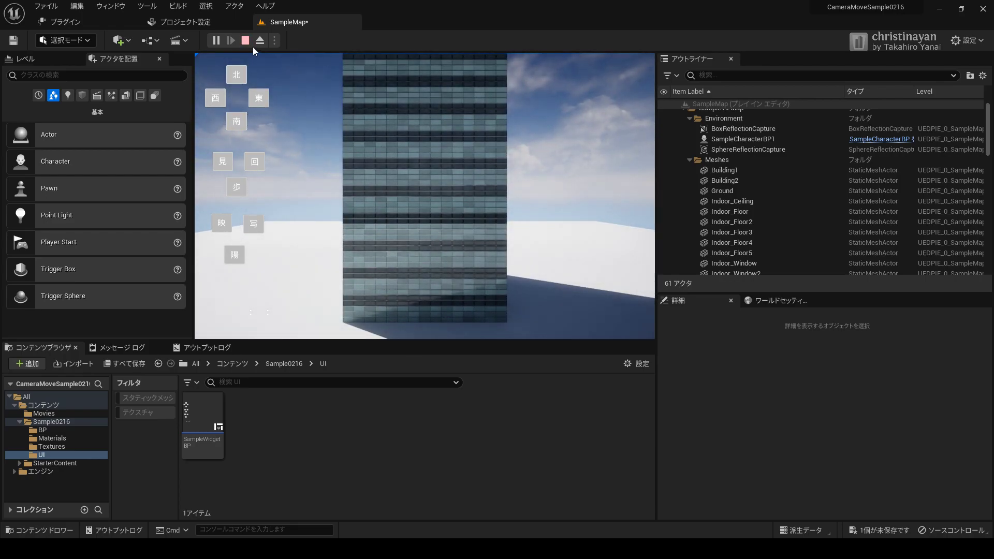
{"action": "left_click", "coordinate": [246, 41]}
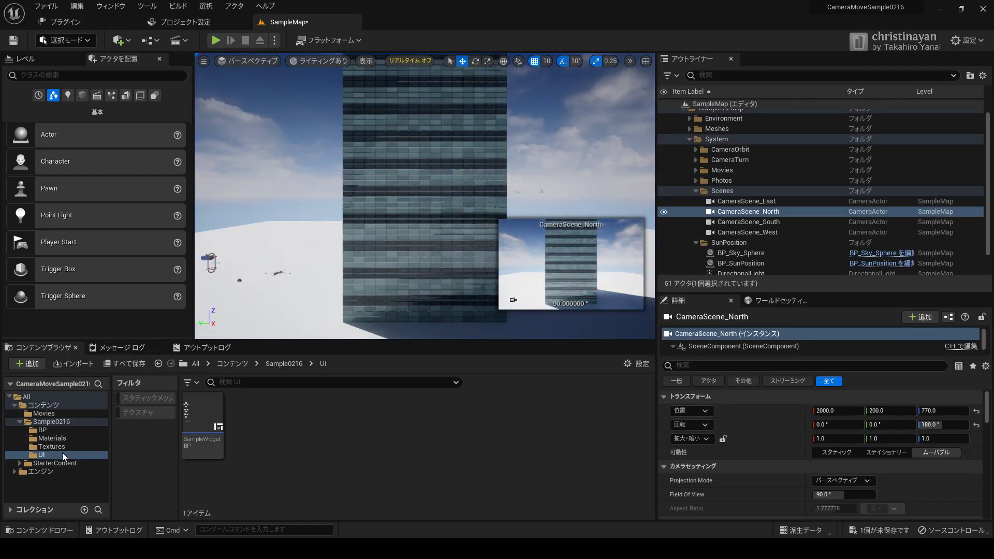
{"action": "left_click", "coordinate": [221, 409]}
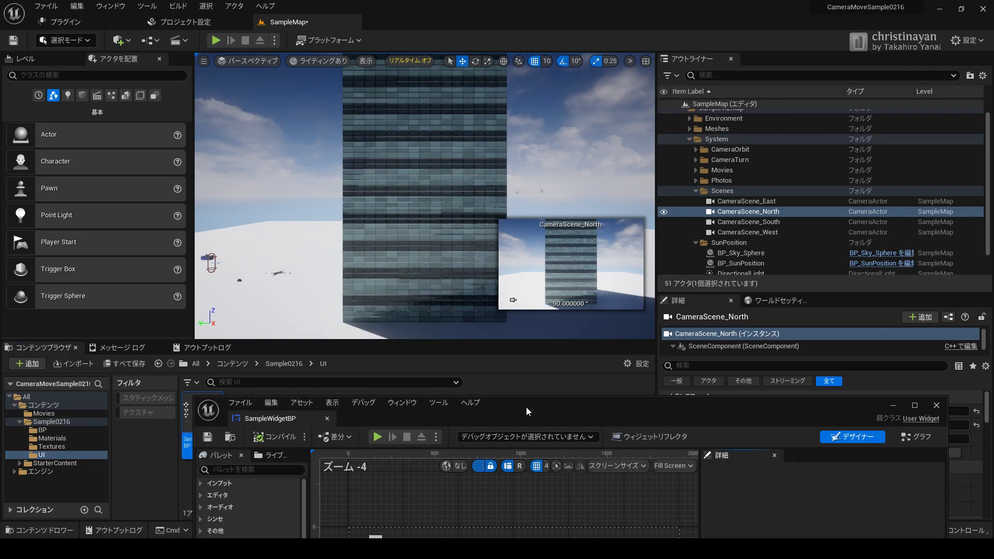
Step: Open the SampleWidgetBP widget blueprint and frame its button layout
{"action": "double_click", "coordinate": [525, 407]}
{"action": "mouse_move", "coordinate": [291, 217]}
{"action": "right_mouse_down"}
{"action": "mouse_move", "coordinate": [375, 254]}
{"action": "mouse_move", "coordinate": [283, 217]}
{"action": "mouse_move", "coordinate": [304, 193]}
{"action": "right_mouse_up"}
{"action": "scroll", "coordinate": [313, 230], "scroll_direction": "up", "scroll_amount": 2}
{"action": "scroll", "coordinate": [314, 230], "scroll_direction": "up", "scroll_amount": 1}
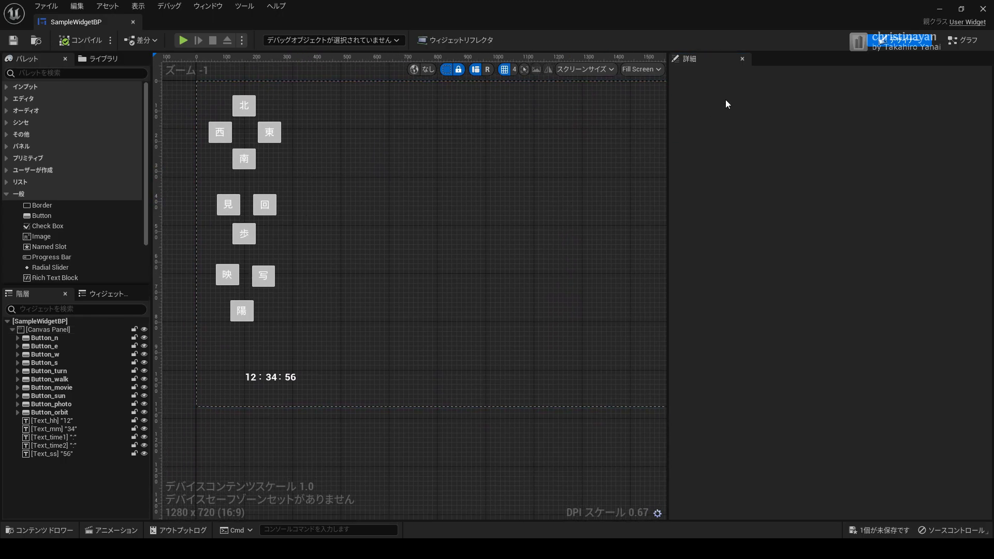
Step: Inspect the graph's On Clicked events for turn, orbit, walk, photo, sun and movie buttons
{"action": "left_click", "coordinate": [963, 42]}
{"action": "right_click_drag", "start_coordinate": [385, 172], "coordinate": [518, 241]}
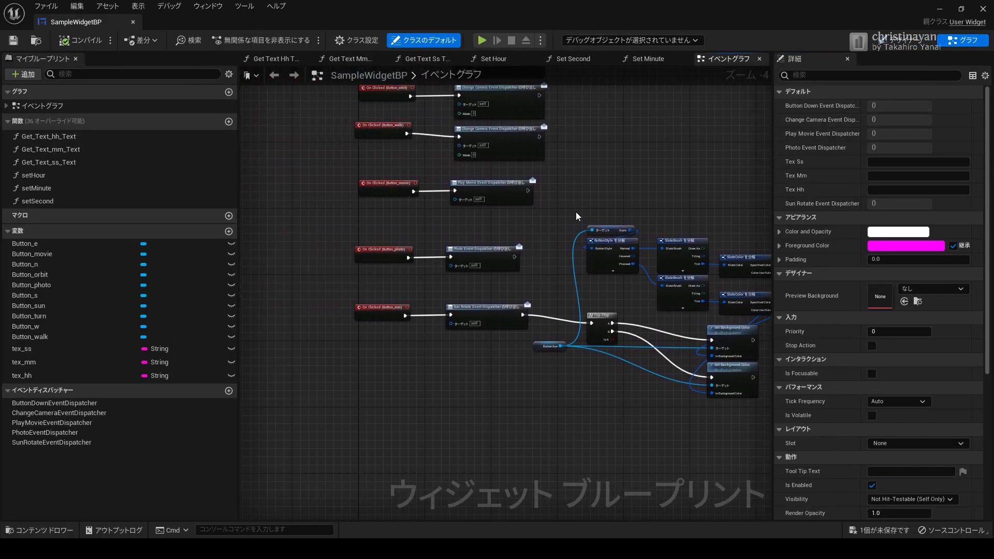
{"action": "scroll", "coordinate": [534, 284], "scroll_direction": "up", "scroll_amount": 3}
{"action": "mouse_move", "coordinate": [535, 284]}
{"action": "right_mouse_down"}
{"action": "mouse_move", "coordinate": [487, 198]}
{"action": "mouse_move", "coordinate": [461, 322]}
{"action": "right_mouse_up"}
{"action": "scroll", "coordinate": [460, 312], "scroll_direction": "up", "scroll_amount": 1}
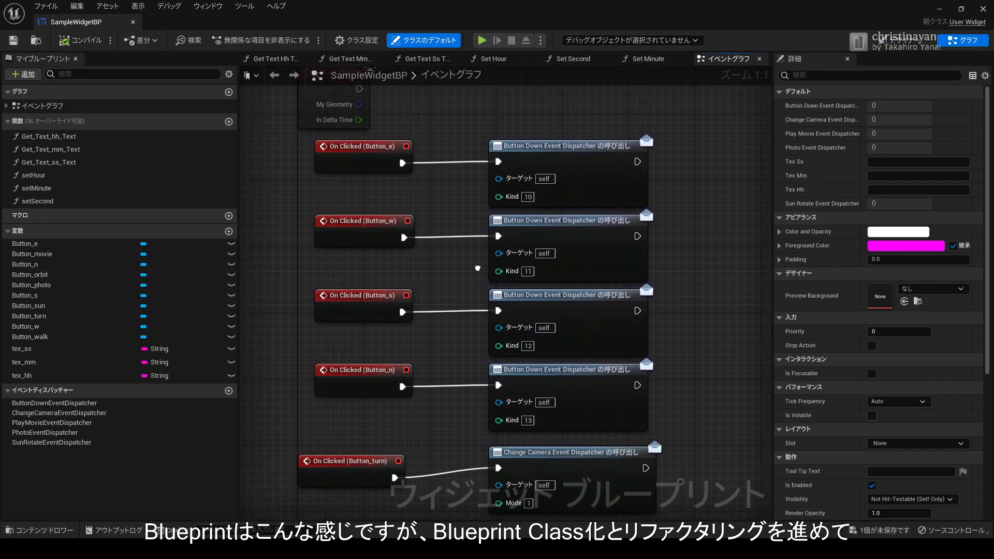
{"action": "right_click_drag", "start_coordinate": [475, 340], "coordinate": [483, 236]}
{"action": "scroll", "coordinate": [485, 241], "scroll_direction": "down", "scroll_amount": 1}
{"action": "right_click_drag", "start_coordinate": [468, 497], "coordinate": [467, 299]}
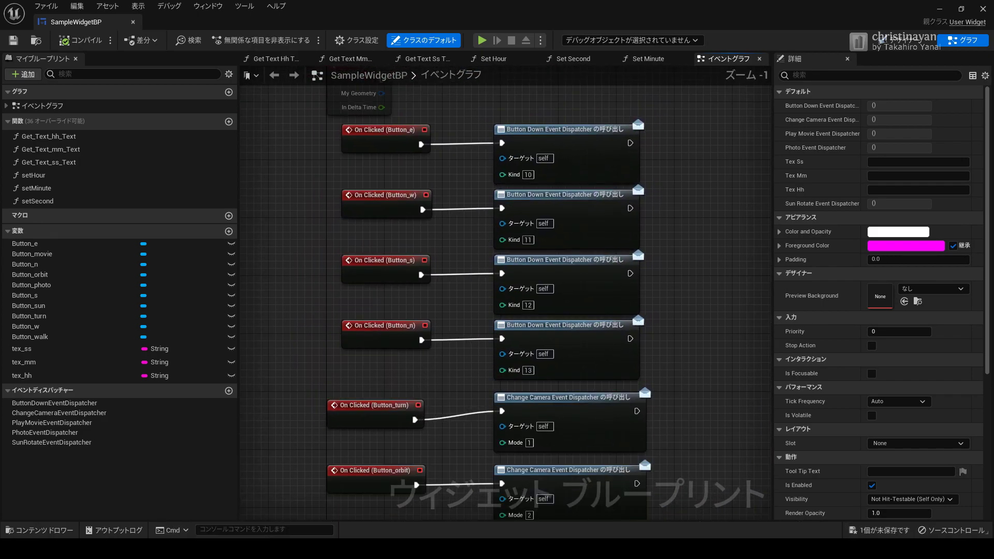
{"action": "right_click_drag", "start_coordinate": [450, 410], "coordinate": [337, 184]}
{"action": "right_click_drag", "start_coordinate": [544, 259], "coordinate": [335, 253]}
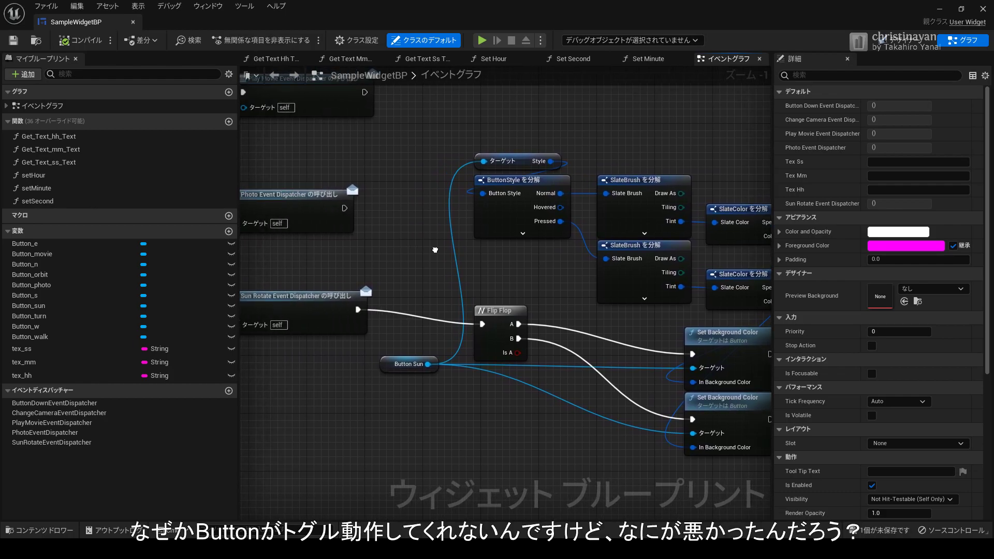
{"action": "right_click_drag", "start_coordinate": [336, 252], "coordinate": [605, 249]}
{"action": "right_click_drag", "start_coordinate": [339, 143], "coordinate": [544, 193]}
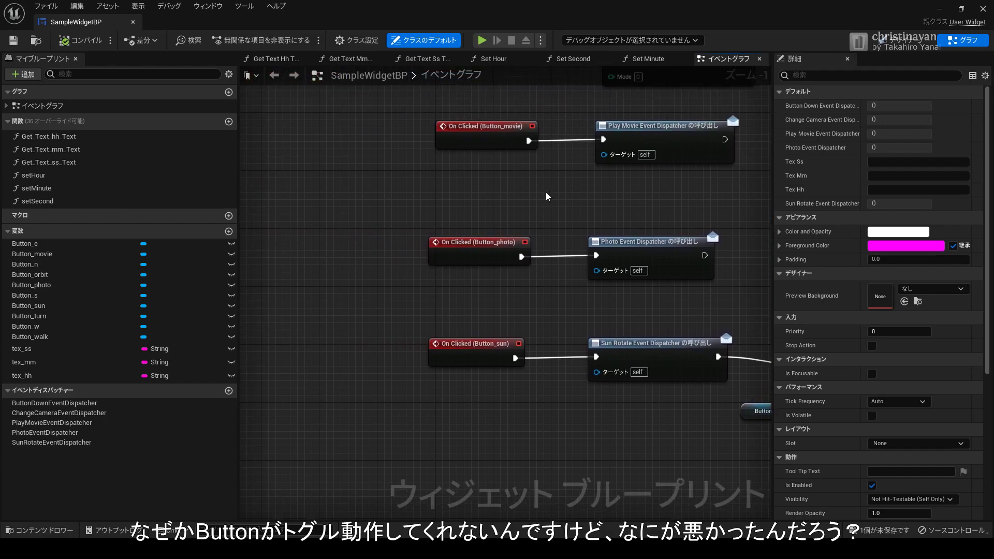
Step: Back in Designer, inspect the 陽 button text and canvas panel, then restore the window
{"action": "left_click", "coordinate": [868, 40]}
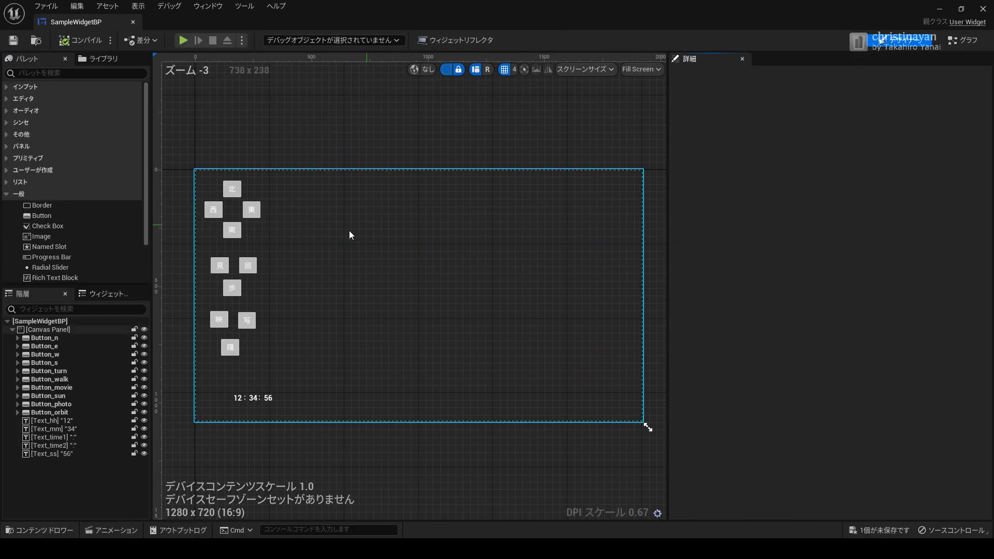
{"action": "scroll", "coordinate": [430, 242], "scroll_direction": "up", "scroll_amount": 1}
{"action": "scroll", "coordinate": [383, 259], "scroll_direction": "up", "scroll_amount": 2}
{"action": "left_click", "coordinate": [360, 342]}
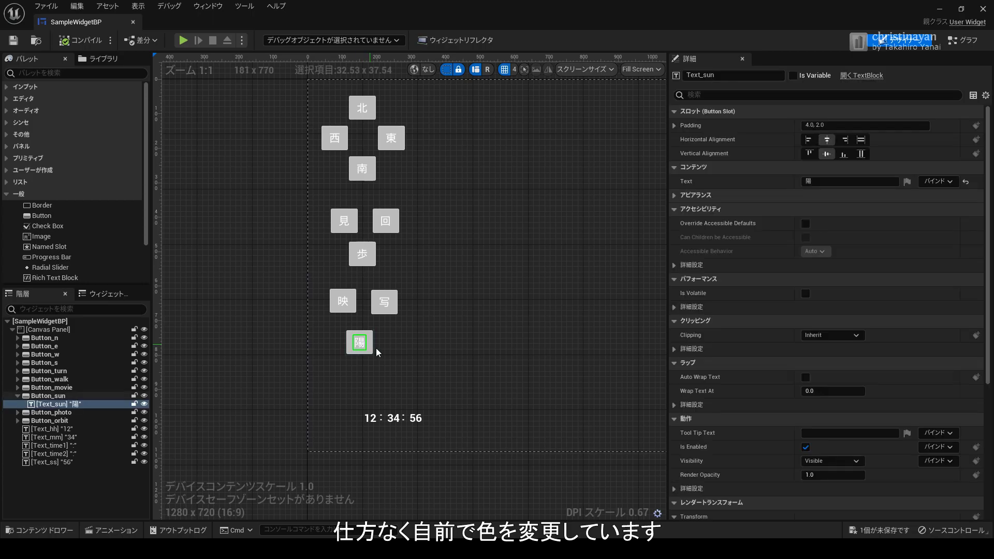
{"action": "left_click", "coordinate": [406, 363]}
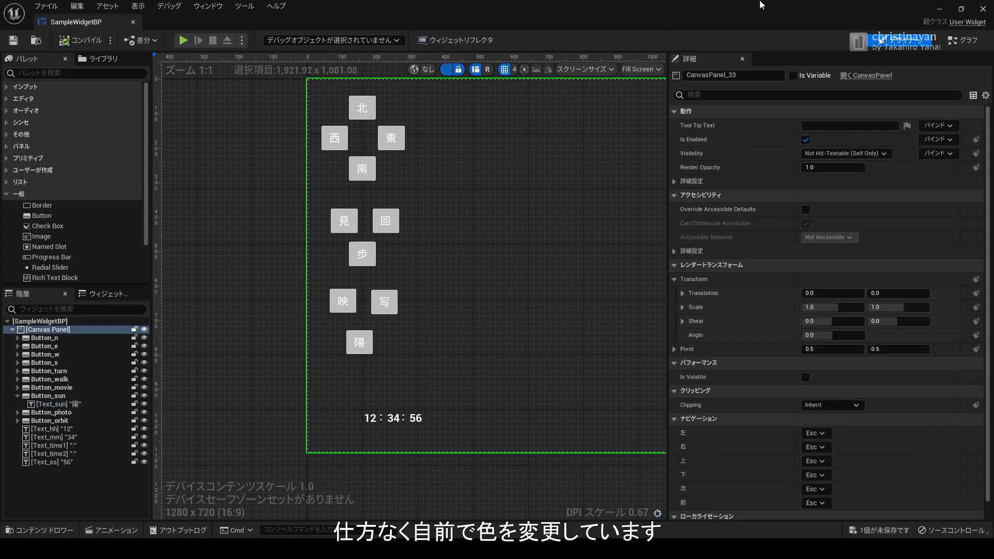
{"action": "left_click_drag", "start_coordinate": [760, 5], "coordinate": [721, 124]}
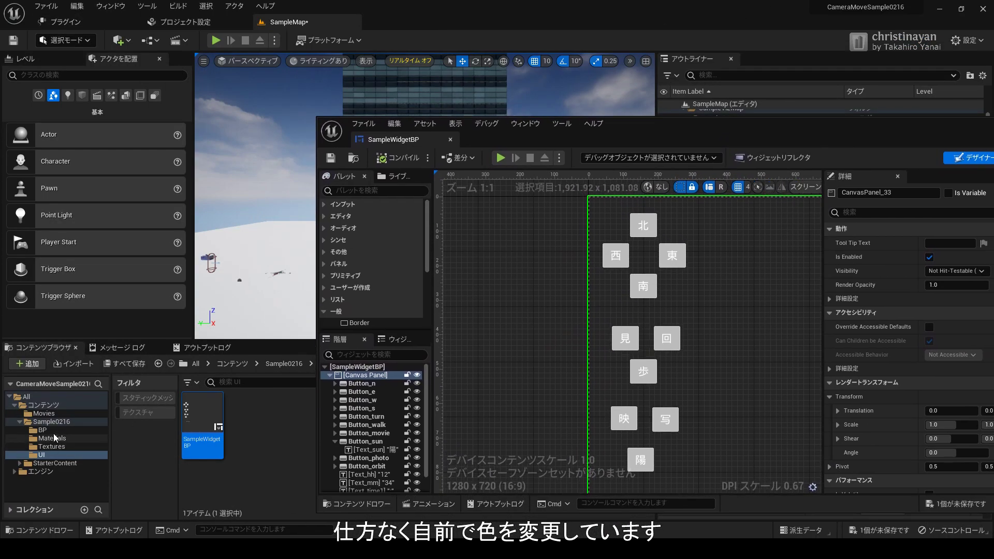
Step: Open the SampleGameInstance blueprint from the BP folder
{"action": "left_click", "coordinate": [57, 430]}
{"action": "left_click_drag", "start_coordinate": [636, 139], "coordinate": [815, 111]}
{"action": "left_click", "coordinate": [346, 421]}
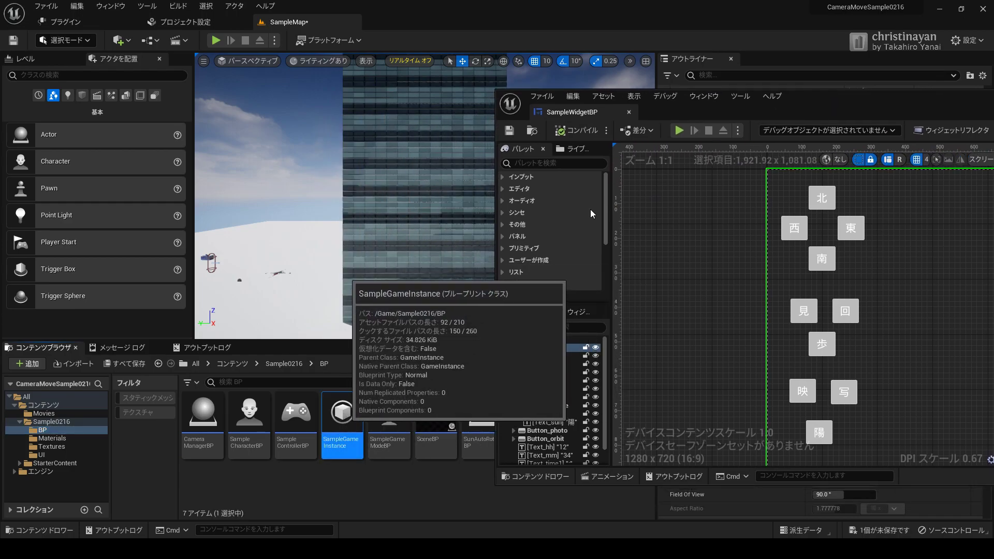
{"action": "left_click_drag", "start_coordinate": [833, 110], "coordinate": [651, 103]}
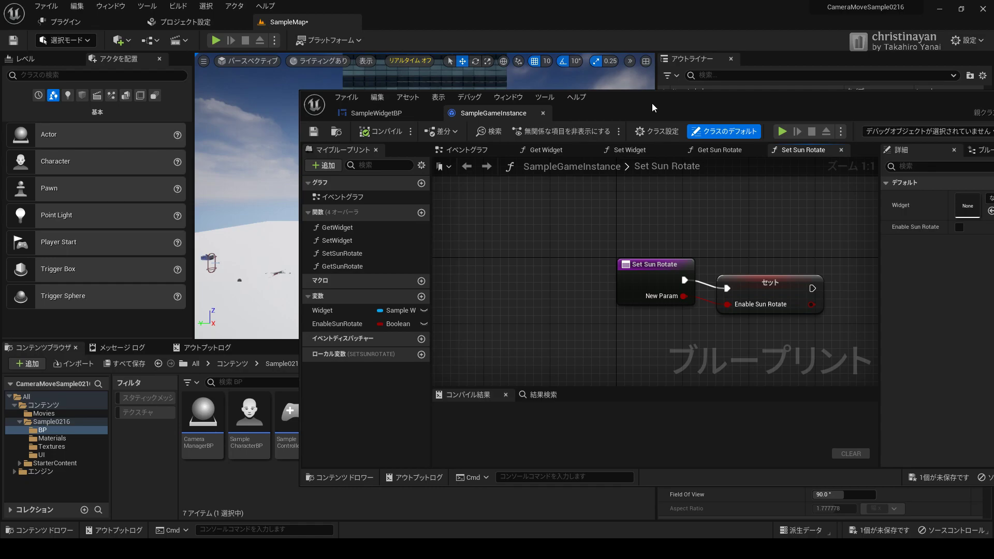
Step: Inspect the GetWidget, SetWidget, SetSunRotate and GetSunRotate function graphs
{"action": "left_click", "coordinate": [337, 312]}
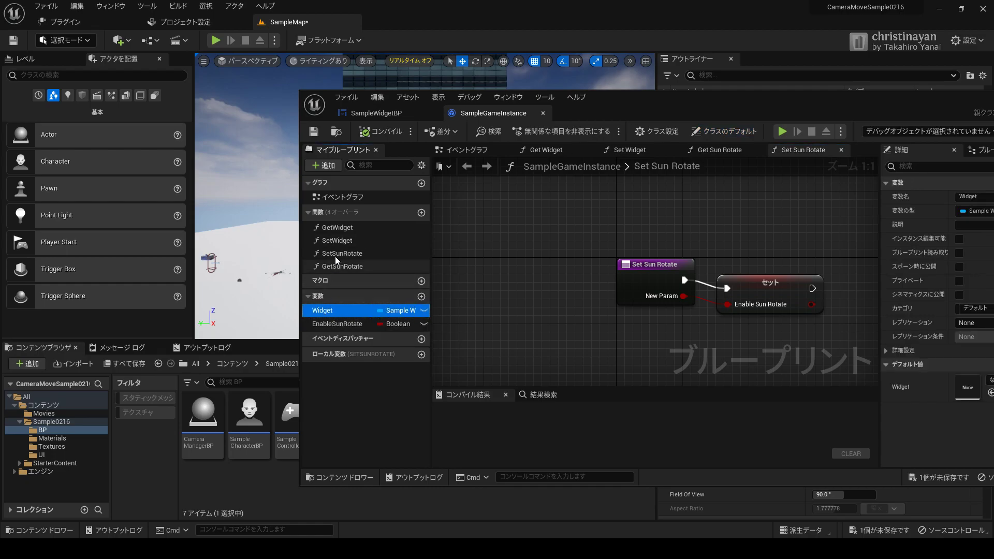
{"action": "double_click", "coordinate": [332, 229]}
{"action": "double_click", "coordinate": [333, 244]}
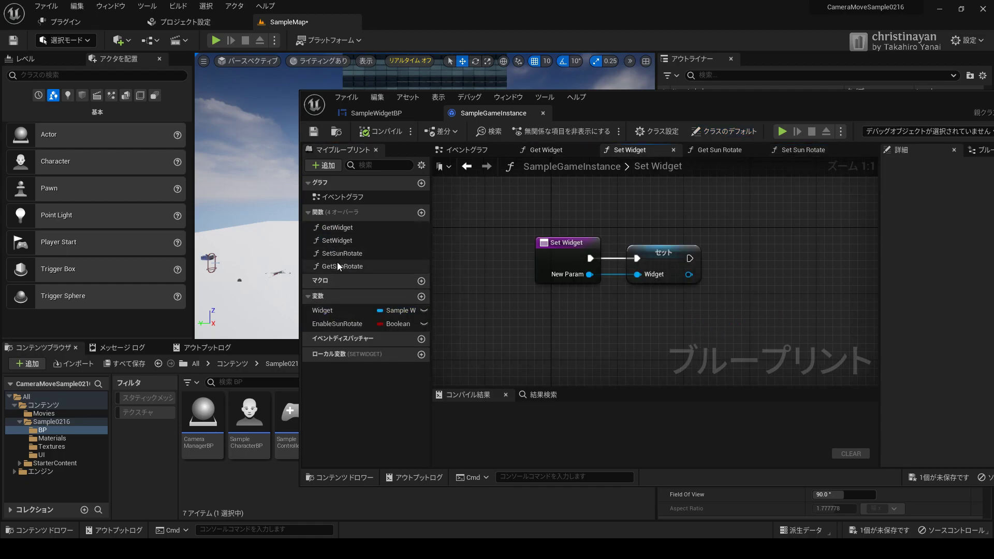
{"action": "double_click", "coordinate": [336, 254]}
{"action": "double_click", "coordinate": [337, 265]}
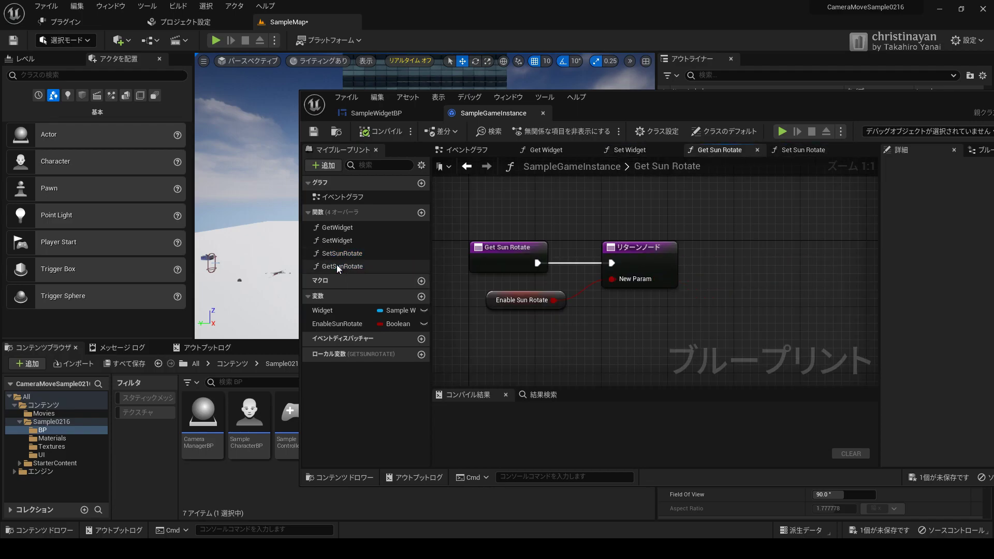
{"action": "left_click_drag", "start_coordinate": [624, 99], "coordinate": [833, 88]}
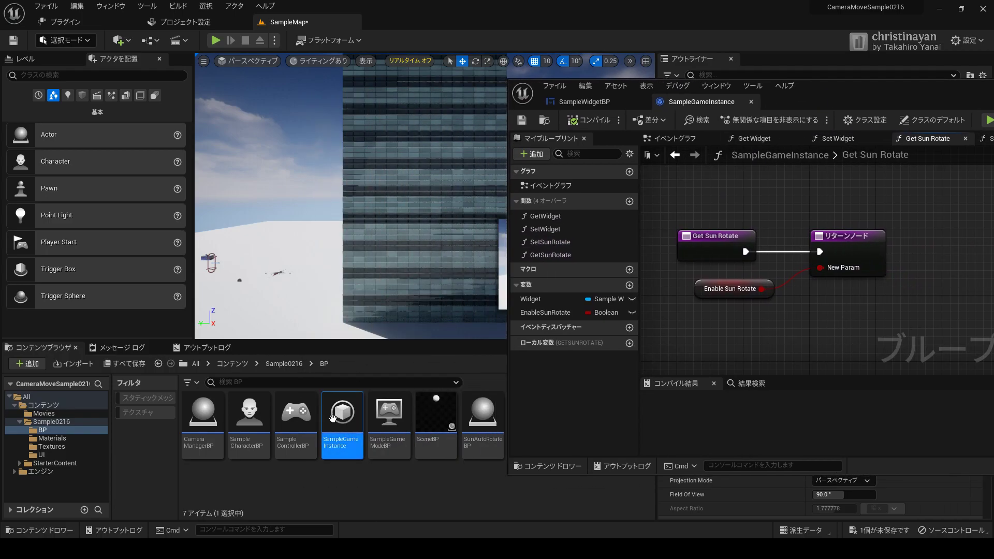
{"action": "left_click", "coordinate": [291, 414]}
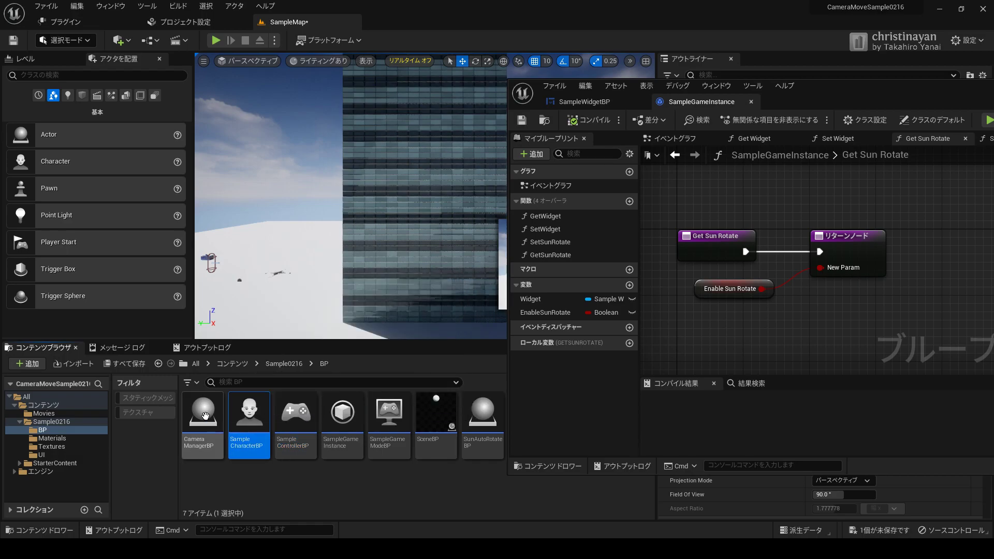
Step: Delete the CameraManagerBP asset, confirming with 削除, then open the SunAutoRotateBP blueprint
{"action": "left_click", "coordinate": [203, 414]}
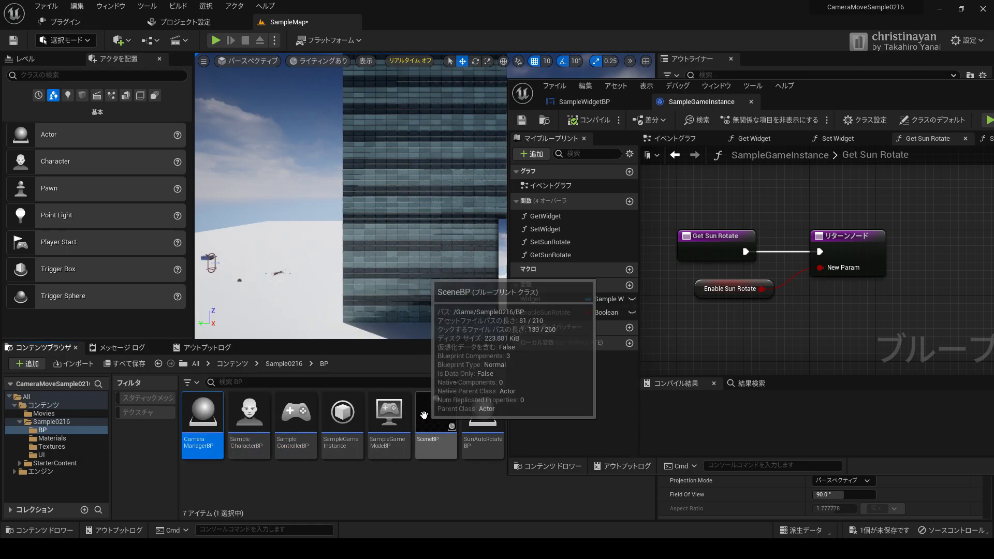
{"action": "key", "text": "Delete"}
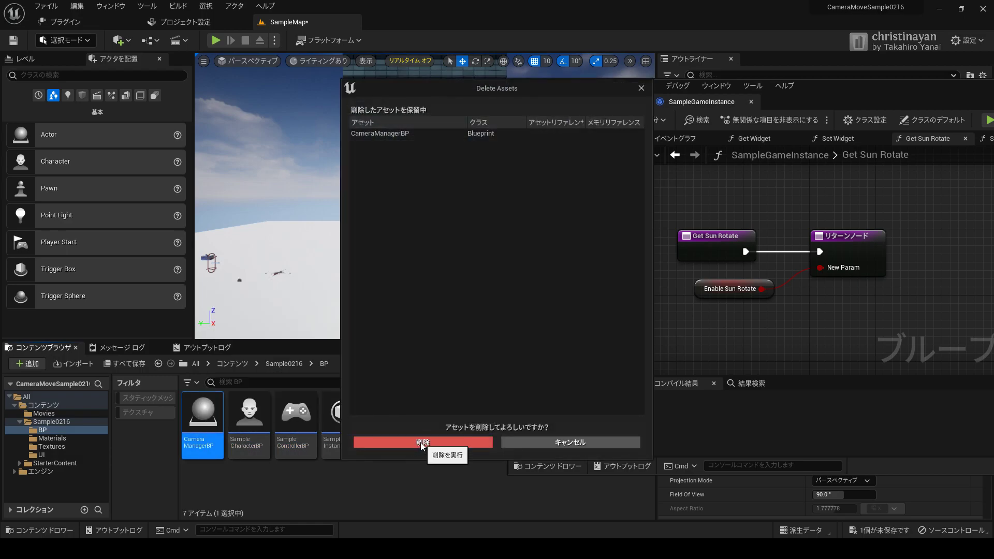
{"action": "left_click", "coordinate": [422, 443]}
{"action": "left_click", "coordinate": [428, 420]}
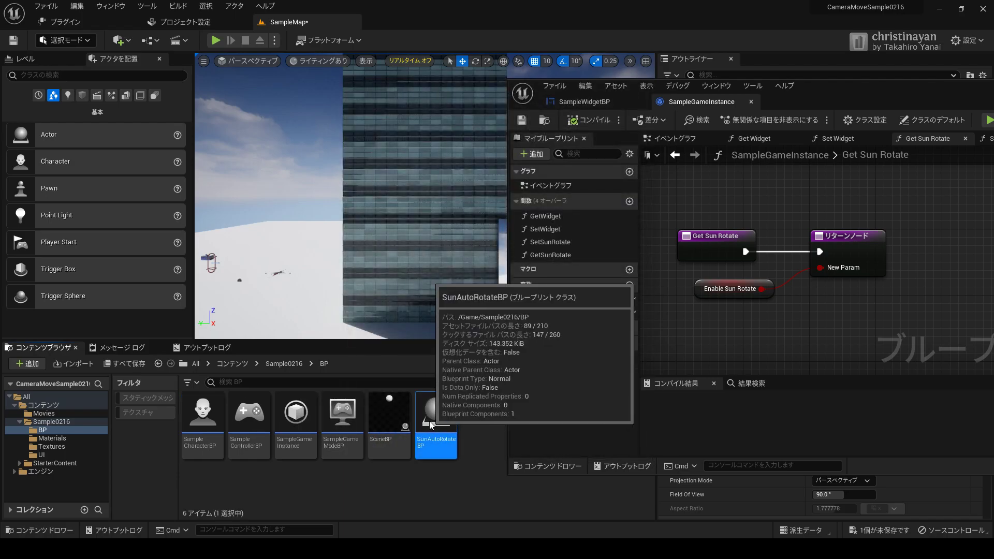
{"action": "double_click", "coordinate": [430, 425]}
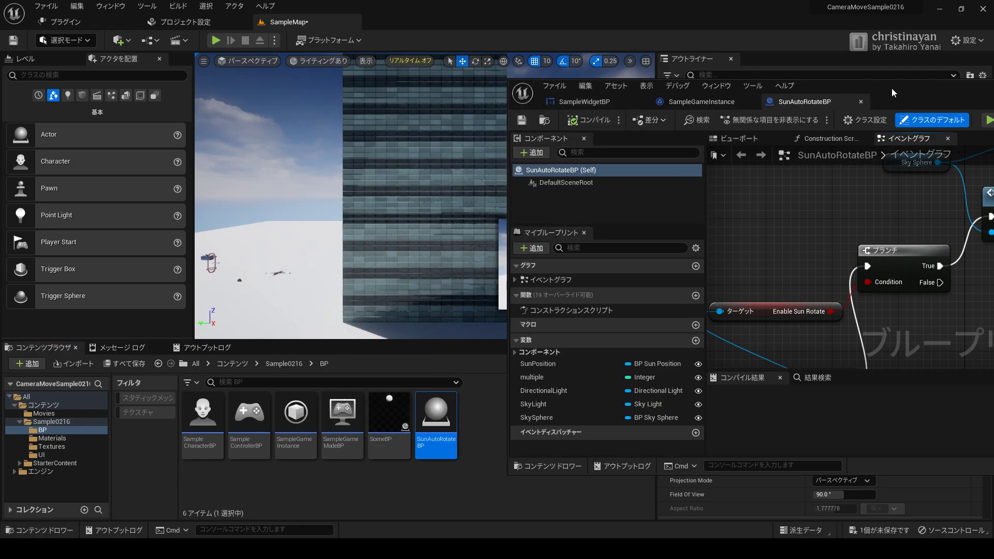
Step: Maximize the SunAutoRotateBP editor and look through its sun-rotation event graph
{"action": "double_click", "coordinate": [891, 88]}
{"action": "scroll", "coordinate": [502, 242], "scroll_direction": "down", "scroll_amount": 5}
{"action": "mouse_move", "coordinate": [411, 265]}
{"action": "right_mouse_down"}
{"action": "mouse_move", "coordinate": [481, 268]}
{"action": "mouse_move", "coordinate": [433, 144]}
{"action": "right_mouse_up"}
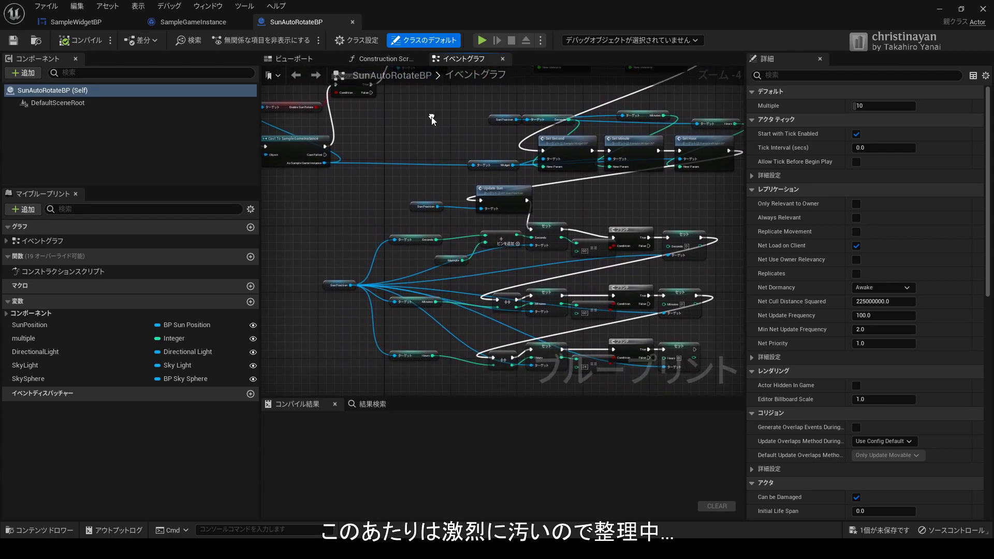
Step: Close the SunAutoRotateBP, SampleGameInstance and SampleWidgetBP tabs to return to SampleMap
{"action": "middle_click", "coordinate": [314, 24]}
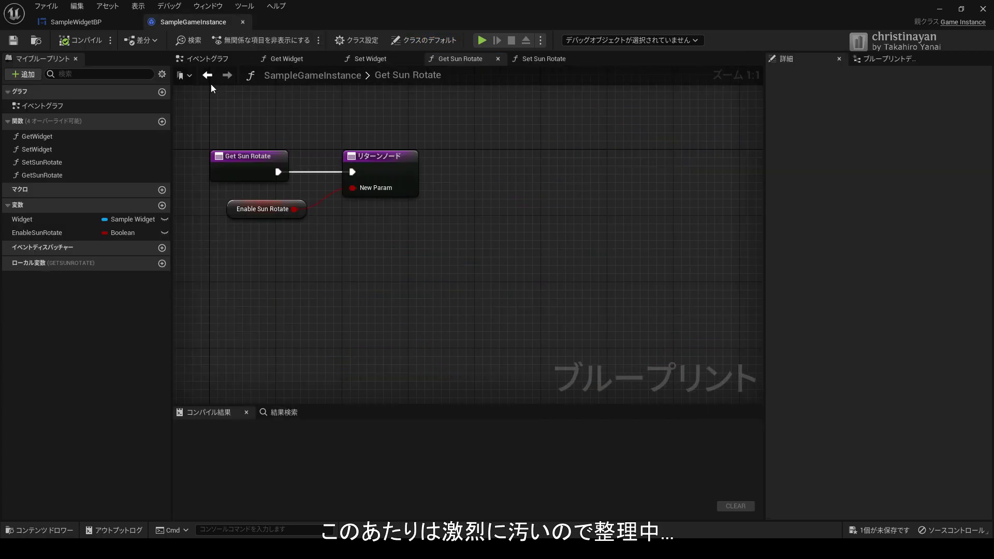
{"action": "middle_click", "coordinate": [179, 21]}
{"action": "middle_click", "coordinate": [77, 22]}
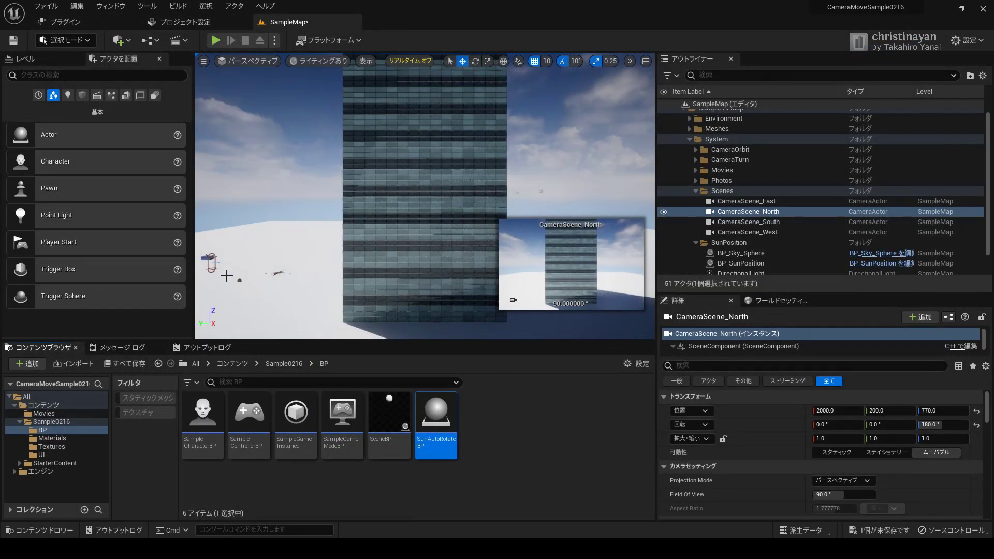
{"action": "left_click", "coordinate": [149, 40]}
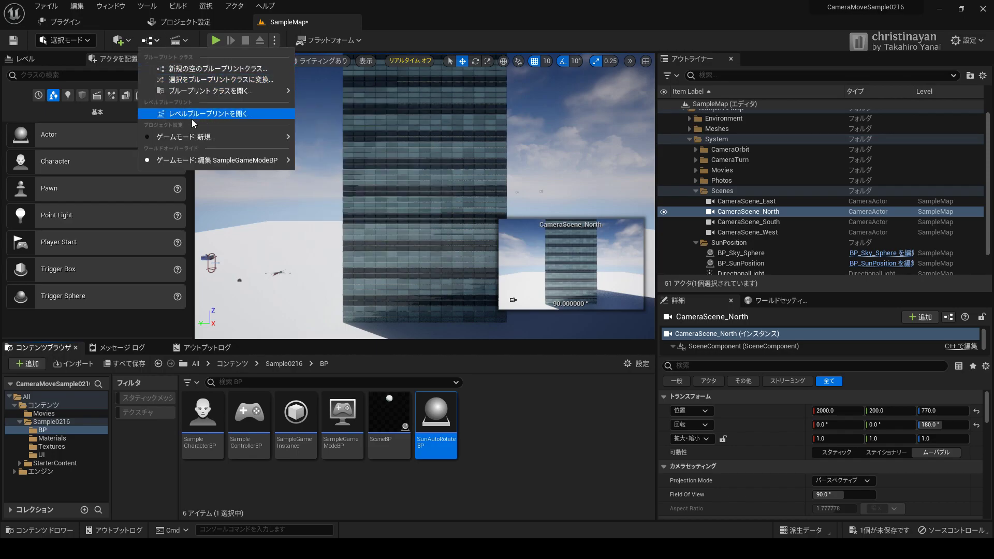
{"action": "left_click", "coordinate": [191, 119]}
{"action": "scroll", "coordinate": [411, 257], "scroll_direction": "down", "scroll_amount": 6}
{"action": "mouse_move", "coordinate": [411, 257]}
{"action": "right_mouse_down"}
{"action": "mouse_move", "coordinate": [422, 210]}
{"action": "mouse_move", "coordinate": [474, 174]}
{"action": "right_mouse_up"}
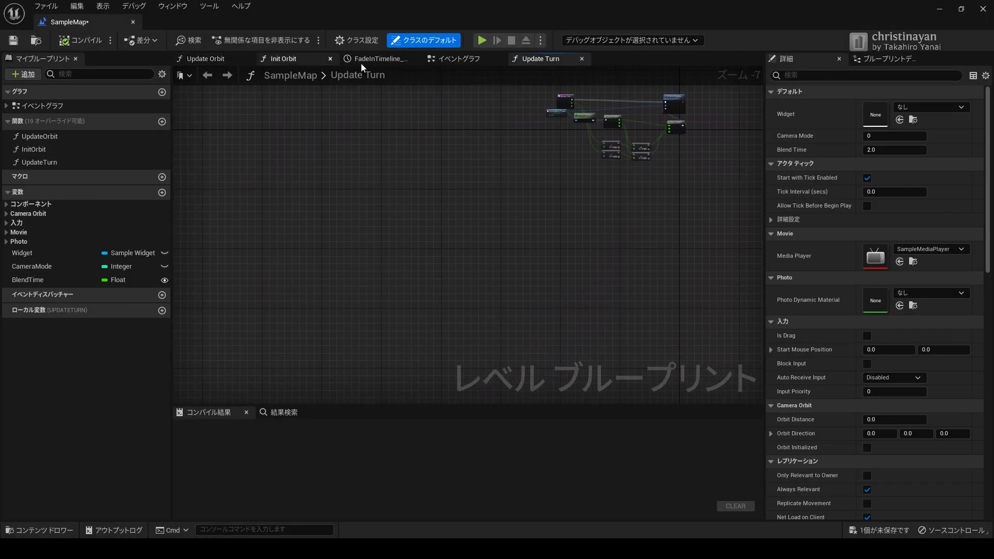
{"action": "left_click", "coordinate": [456, 58]}
{"action": "right_click_drag", "start_coordinate": [332, 303], "coordinate": [377, 272]}
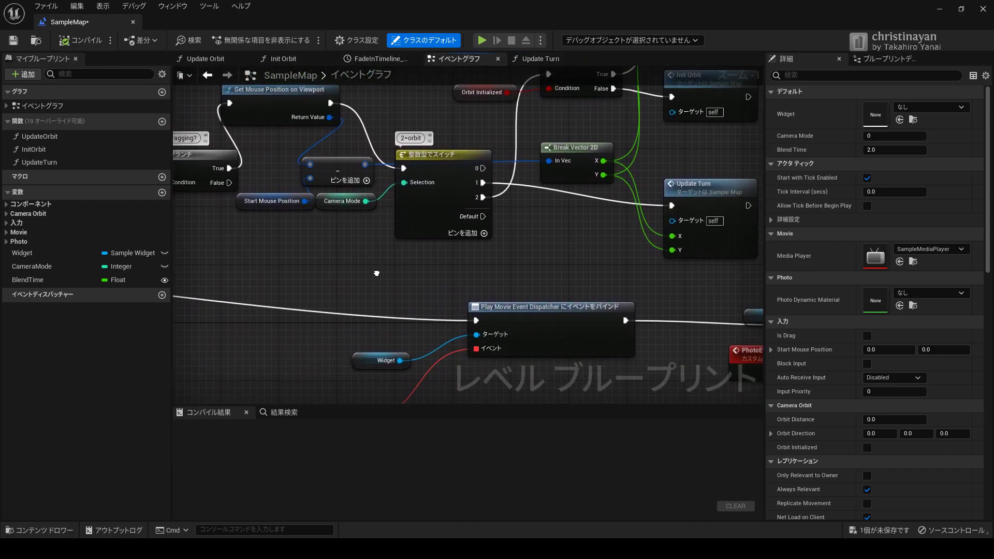
{"action": "scroll", "coordinate": [377, 273], "scroll_direction": "down", "scroll_amount": 4}
{"action": "mouse_move", "coordinate": [376, 273]}
{"action": "right_mouse_down"}
{"action": "mouse_move", "coordinate": [405, 224]}
{"action": "mouse_move", "coordinate": [456, 234]}
{"action": "mouse_move", "coordinate": [448, 317]}
{"action": "mouse_move", "coordinate": [305, 150]}
{"action": "right_mouse_up"}
{"action": "scroll", "coordinate": [457, 234], "scroll_direction": "up", "scroll_amount": 3}
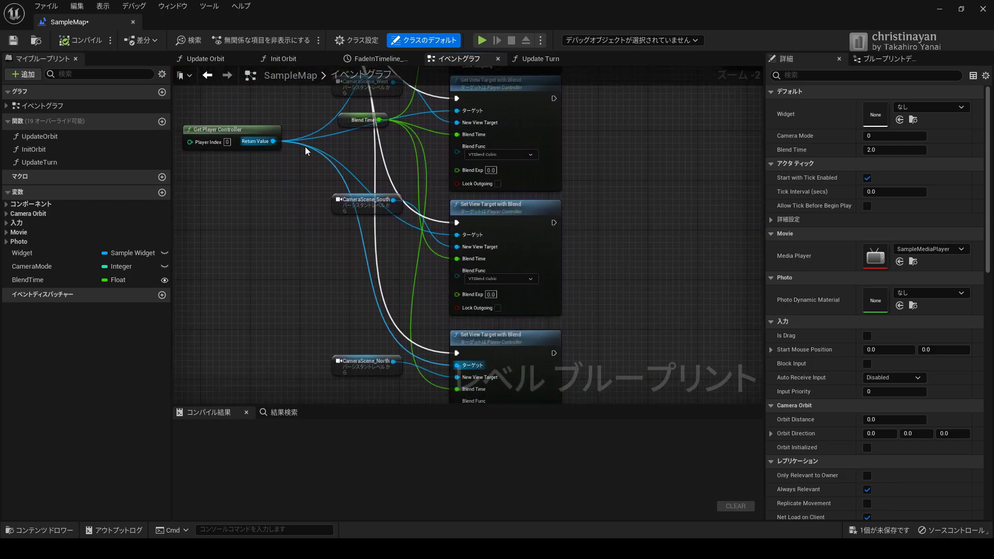
{"action": "right_click_drag", "start_coordinate": [472, 344], "coordinate": [402, 185]}
{"action": "mouse_move", "coordinate": [544, 164]}
{"action": "right_mouse_down"}
{"action": "mouse_move", "coordinate": [448, 356]}
{"action": "mouse_move", "coordinate": [431, 364]}
{"action": "right_mouse_up"}
{"action": "scroll", "coordinate": [432, 363], "scroll_direction": "down", "scroll_amount": 1}
{"action": "scroll", "coordinate": [440, 352], "scroll_direction": "down", "scroll_amount": 3}
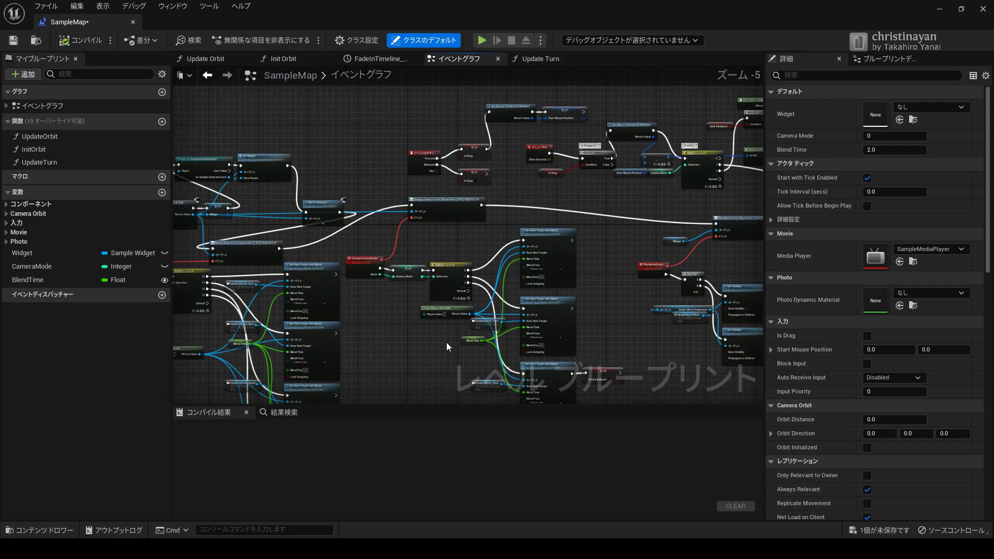
{"action": "scroll", "coordinate": [445, 344], "scroll_direction": "up", "scroll_amount": 2}
{"action": "mouse_move", "coordinate": [451, 341]}
{"action": "right_mouse_down"}
{"action": "mouse_move", "coordinate": [456, 263]}
{"action": "mouse_move", "coordinate": [385, 223]}
{"action": "mouse_move", "coordinate": [437, 253]}
{"action": "right_mouse_up"}
{"action": "scroll", "coordinate": [486, 267], "scroll_direction": "up", "scroll_amount": 1}
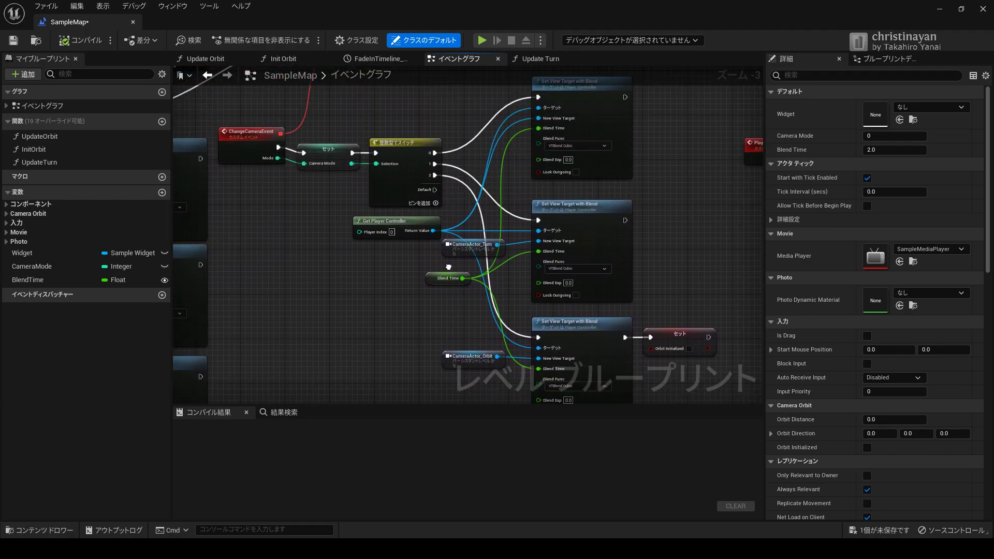
{"action": "mouse_move", "coordinate": [483, 248]}
{"action": "right_mouse_down"}
{"action": "mouse_move", "coordinate": [505, 266]}
{"action": "mouse_move", "coordinate": [439, 248]}
{"action": "mouse_move", "coordinate": [312, 244]}
{"action": "mouse_move", "coordinate": [361, 253]}
{"action": "mouse_move", "coordinate": [333, 332]}
{"action": "right_mouse_up"}
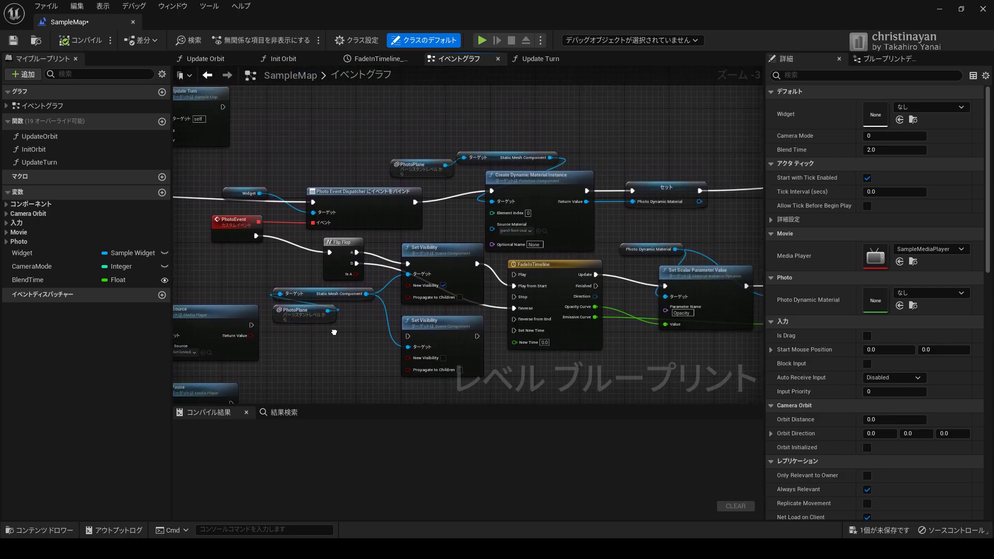
{"action": "right_click_drag", "start_coordinate": [334, 332], "coordinate": [280, 286]}
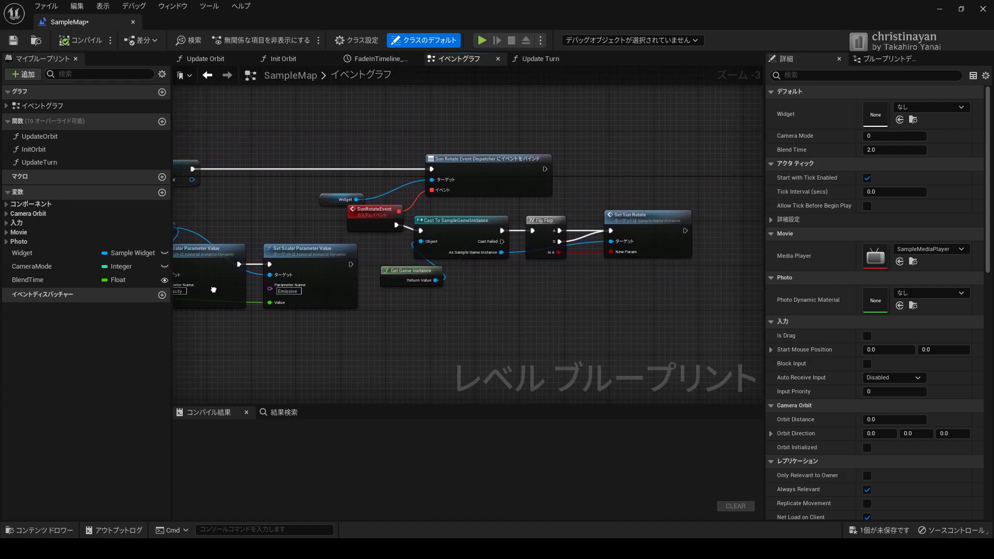
{"action": "right_click_drag", "start_coordinate": [279, 286], "coordinate": [596, 255]}
{"action": "right_click_drag", "start_coordinate": [414, 227], "coordinate": [486, 364]}
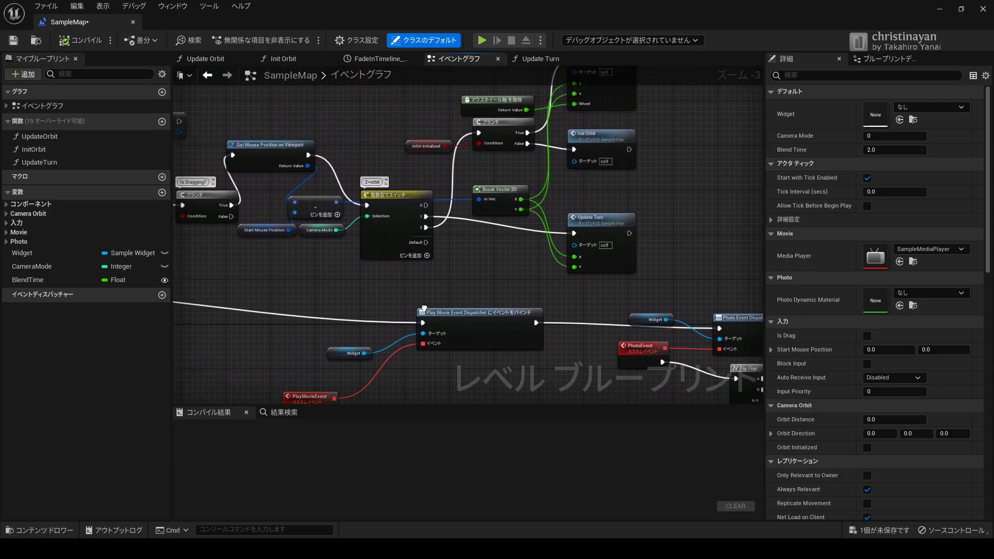
{"action": "right_click_drag", "start_coordinate": [487, 364], "coordinate": [621, 461]}
{"action": "scroll", "coordinate": [501, 341], "scroll_direction": "down", "scroll_amount": 1}
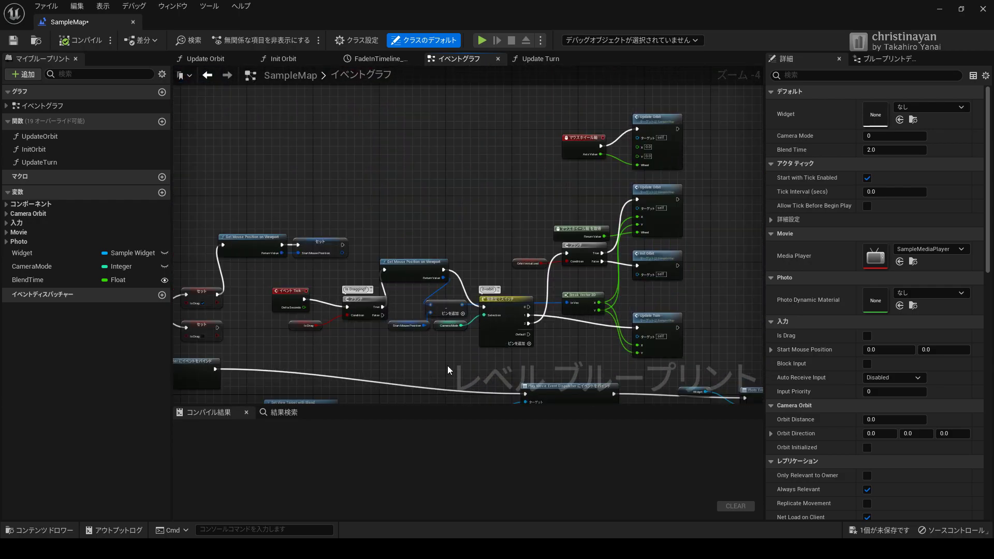
{"action": "right_click_drag", "start_coordinate": [448, 366], "coordinate": [509, 342]}
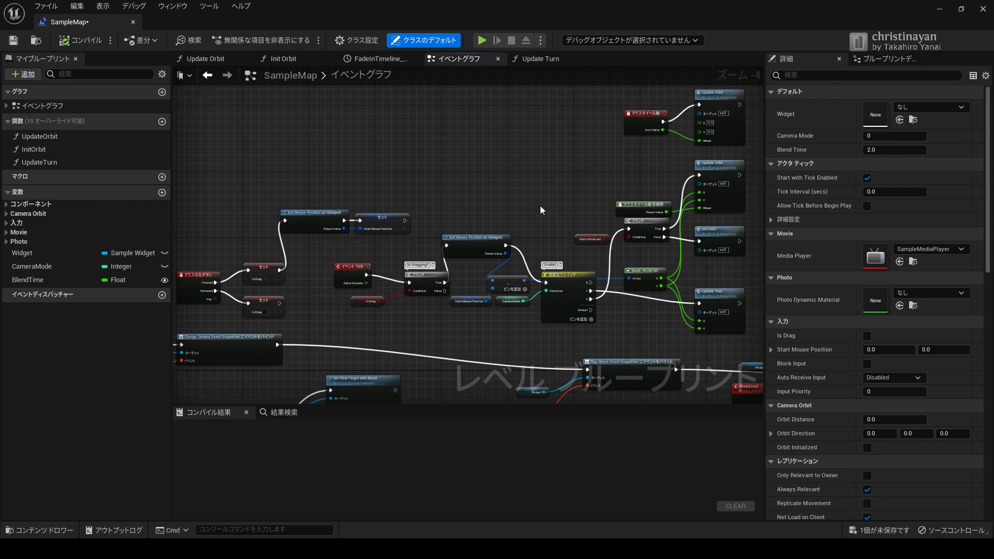
{"action": "scroll", "coordinate": [541, 209], "scroll_direction": "up", "scroll_amount": 1}
{"action": "right_click_drag", "start_coordinate": [438, 236], "coordinate": [558, 237]}
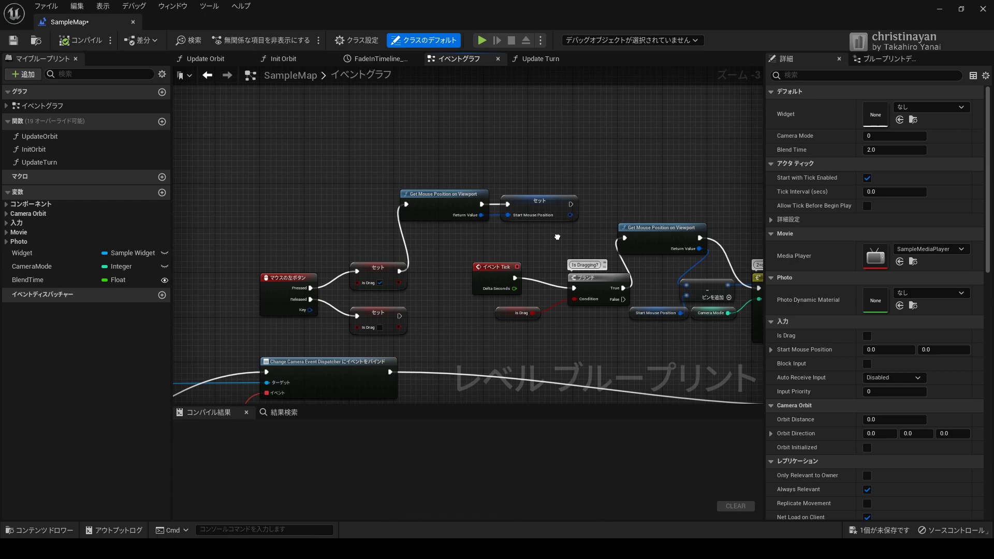
{"action": "right_click_drag", "start_coordinate": [557, 237], "coordinate": [225, 207]}
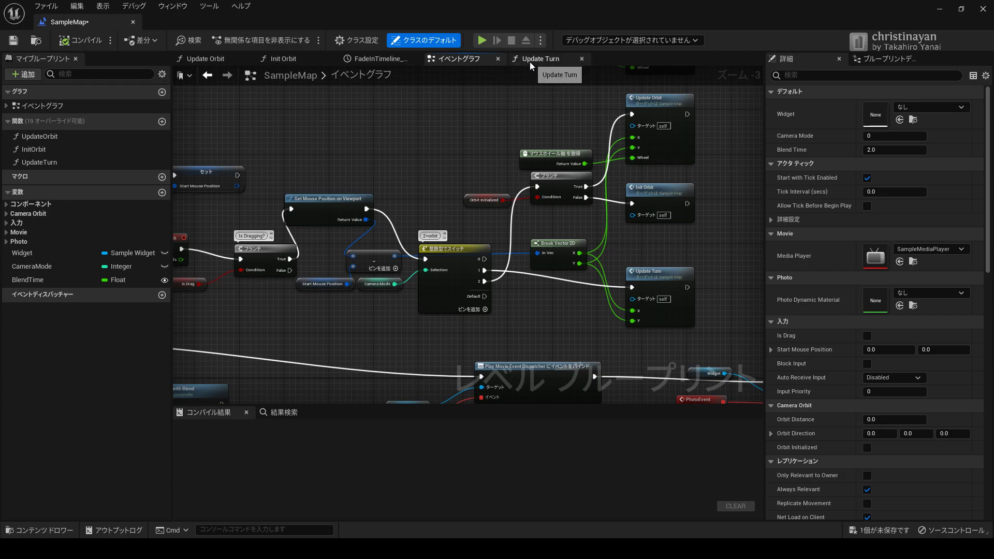
{"action": "left_click", "coordinate": [373, 58]}
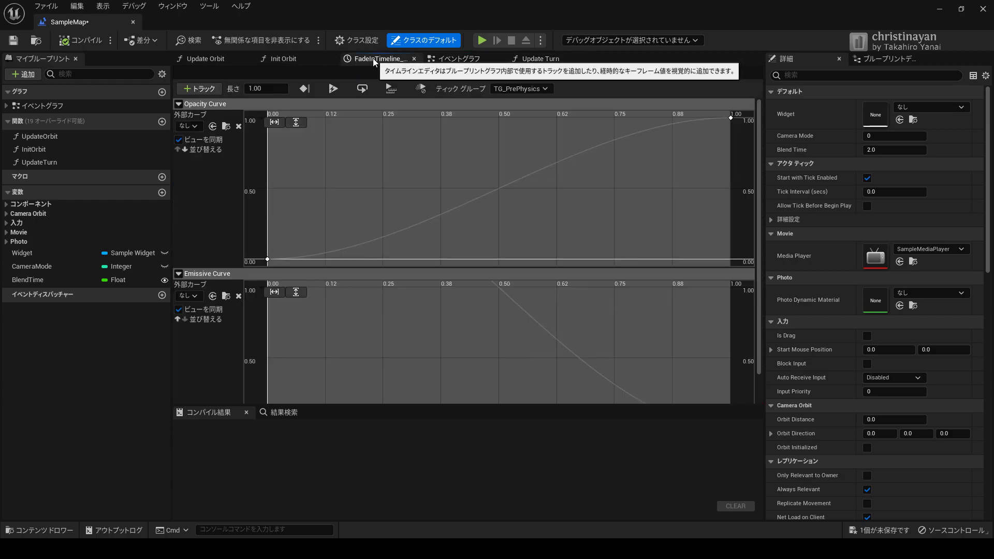
{"action": "middle_click", "coordinate": [373, 58]}
{"action": "right_click_drag", "start_coordinate": [289, 169], "coordinate": [325, 180]}
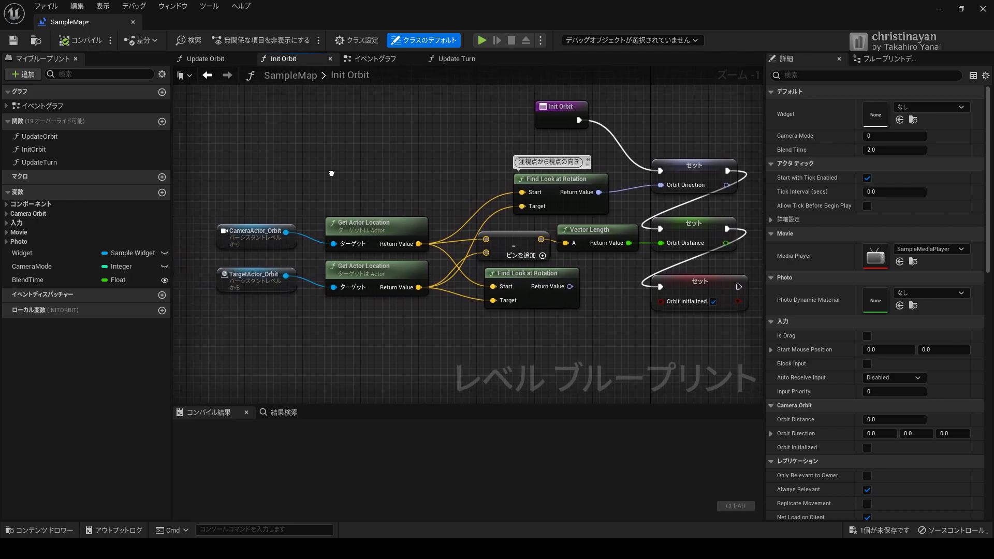
{"action": "left_click", "coordinate": [219, 58]}
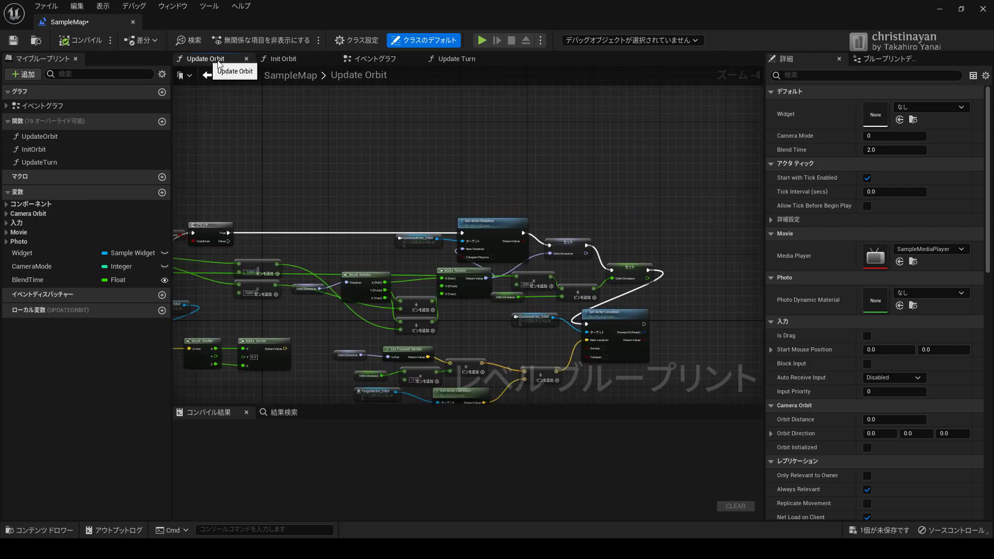
{"action": "left_click", "coordinate": [446, 61]}
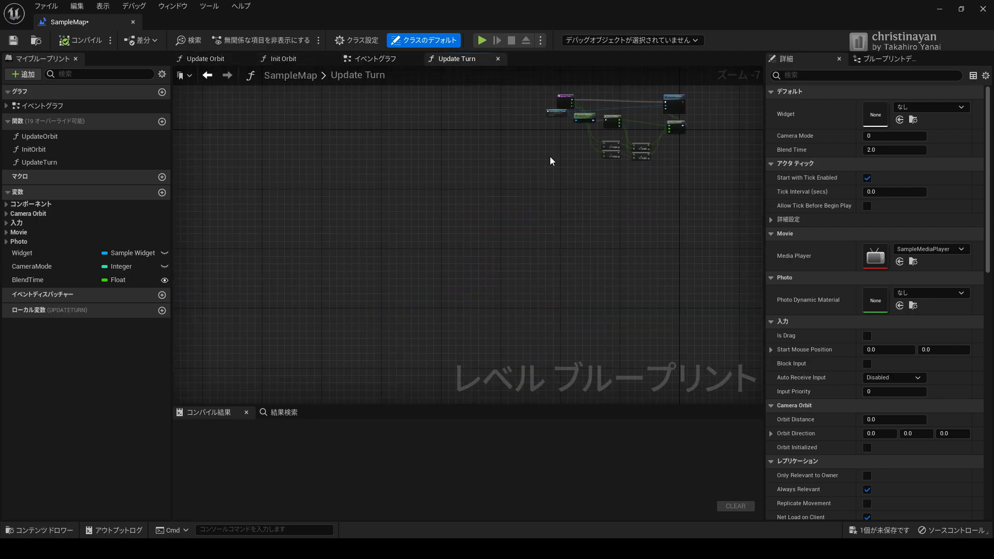
{"action": "right_click_drag", "start_coordinate": [550, 157], "coordinate": [396, 253]}
{"action": "scroll", "coordinate": [396, 252], "scroll_direction": "up", "scroll_amount": 5}
{"action": "right_click_drag", "start_coordinate": [491, 213], "coordinate": [301, 251]}
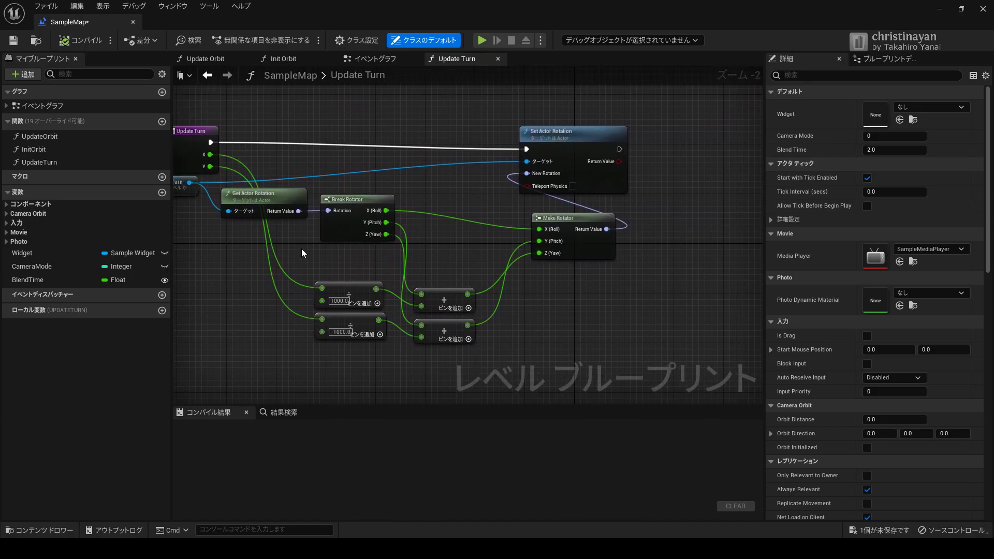
{"action": "left_click", "coordinate": [981, 8]}
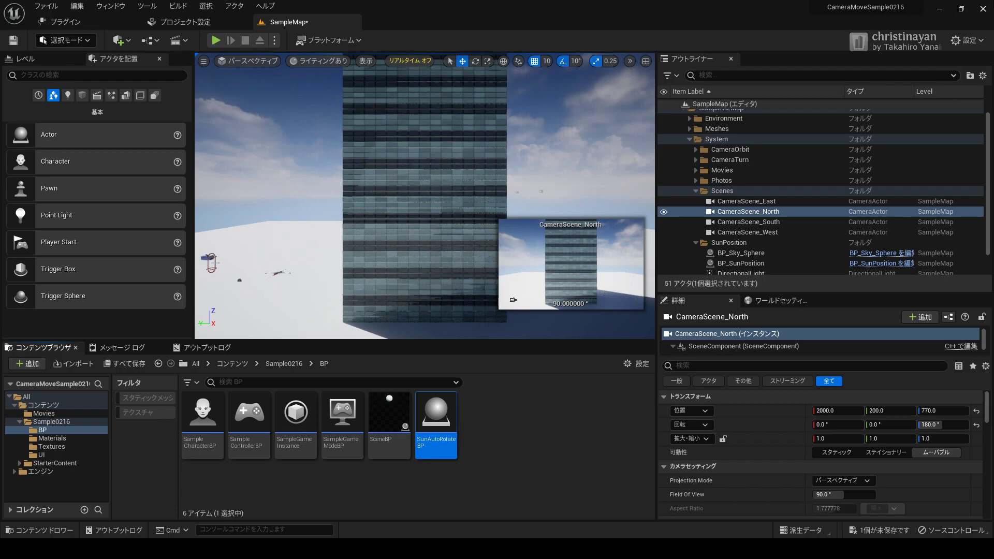
Step: Save the level and set the city mesh's Y location to -365020
{"action": "key", "text": "ctrl+shift+s"}
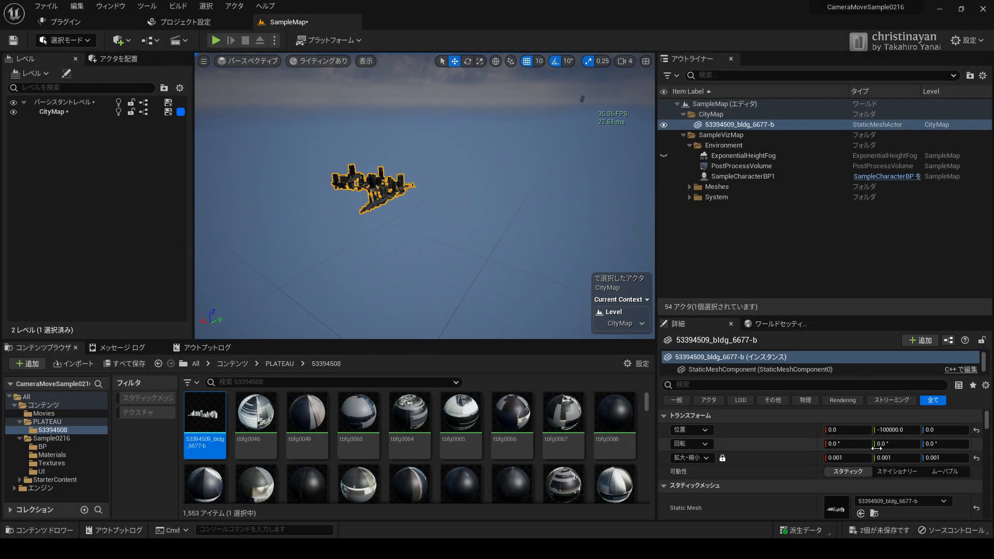
{"action": "left_click", "coordinate": [883, 430]}
{"action": "key", "text": "BackSpace"}
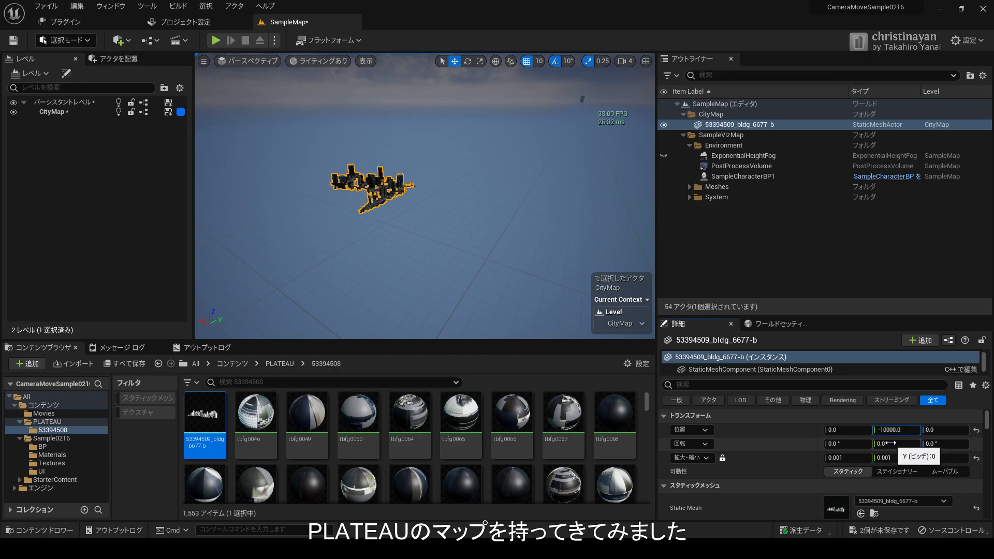
{"action": "type", "text": "5"}
{"action": "key", "text": "BackSpace"}
{"action": "key", "text": "Return"}
Step: Frame the PLATEAU city mesh in the viewport and orbit around its towers
{"action": "left_click", "coordinate": [722, 125]}
{"action": "key", "text": "f"}
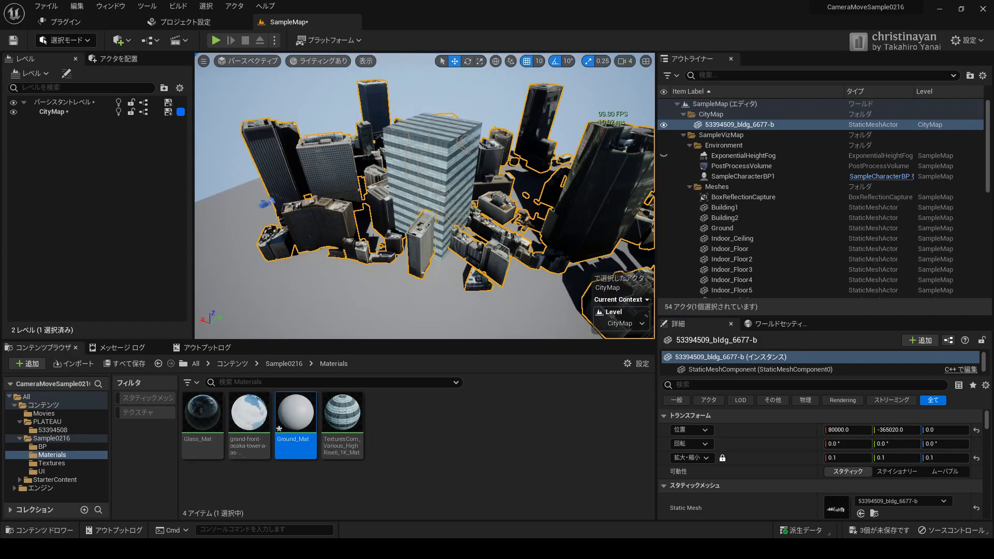
{"action": "mouse_move", "coordinate": [424, 196]}
{"action": "left_mouse_down", "text": "alt"}
{"action": "mouse_move", "coordinate": [381, 195]}
{"action": "mouse_move", "coordinate": [407, 191]}
{"action": "mouse_move", "coordinate": [362, 156]}
{"action": "left_mouse_up", "text": "alt"}
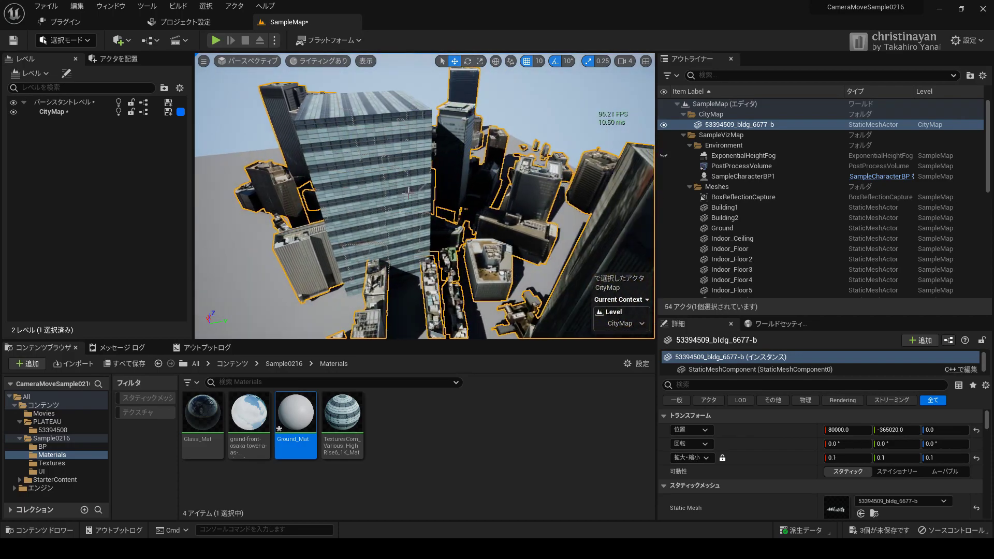
Step: Try scaling Building2 to 5 on X and Y without proportional scaling, then undo it
{"action": "left_click", "coordinate": [362, 155]}
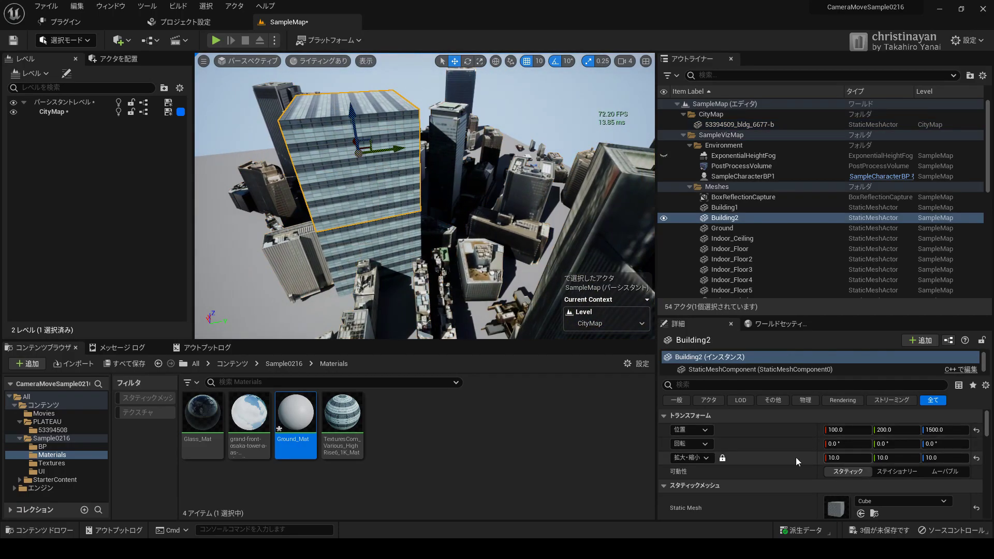
{"action": "left_click", "coordinate": [723, 459]}
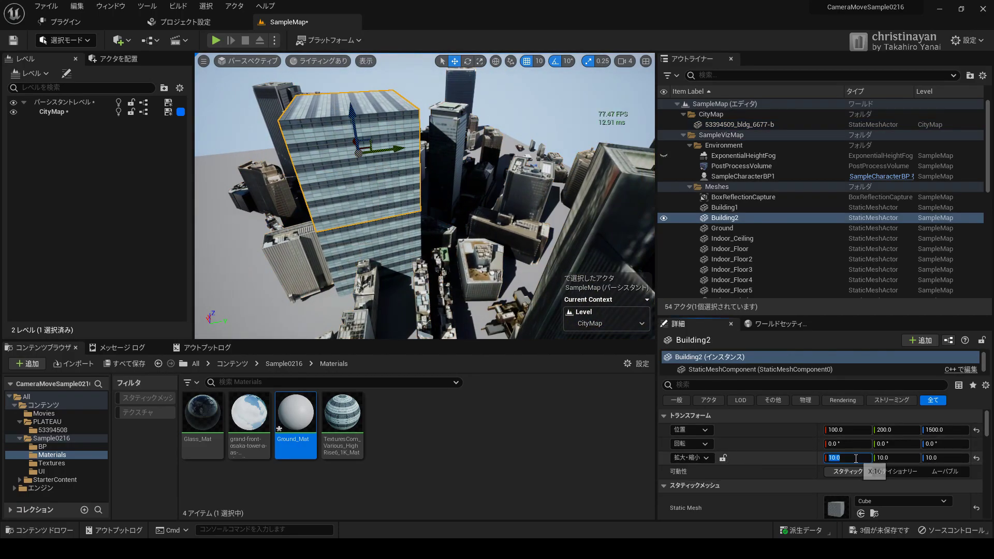
{"action": "type", "text": "5"}
{"action": "key", "text": "Return"}
{"action": "left_click", "coordinate": [883, 457]}
{"action": "type", "text": "5"}
{"action": "key", "text": "Return"}
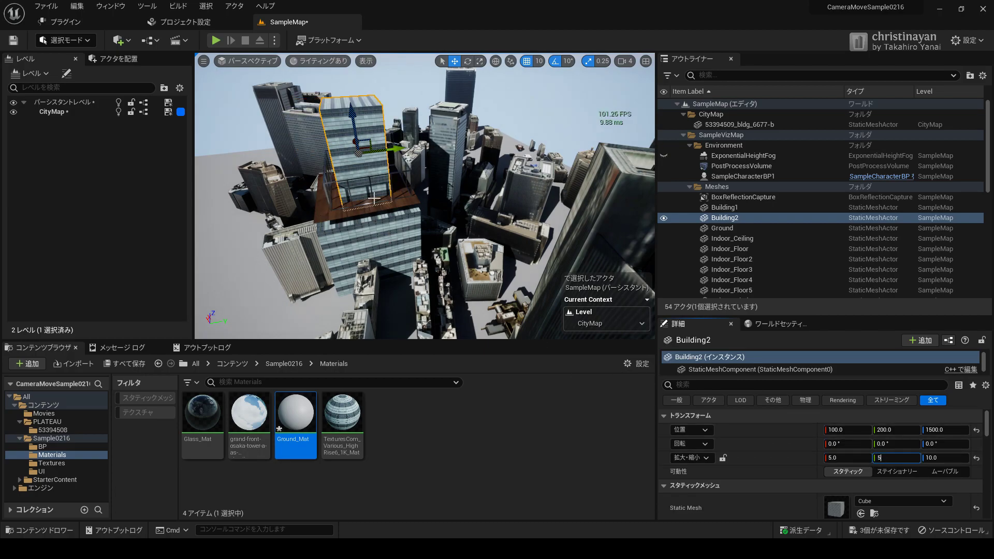
{"action": "right_click_drag", "start_coordinate": [412, 192], "coordinate": [440, 207]}
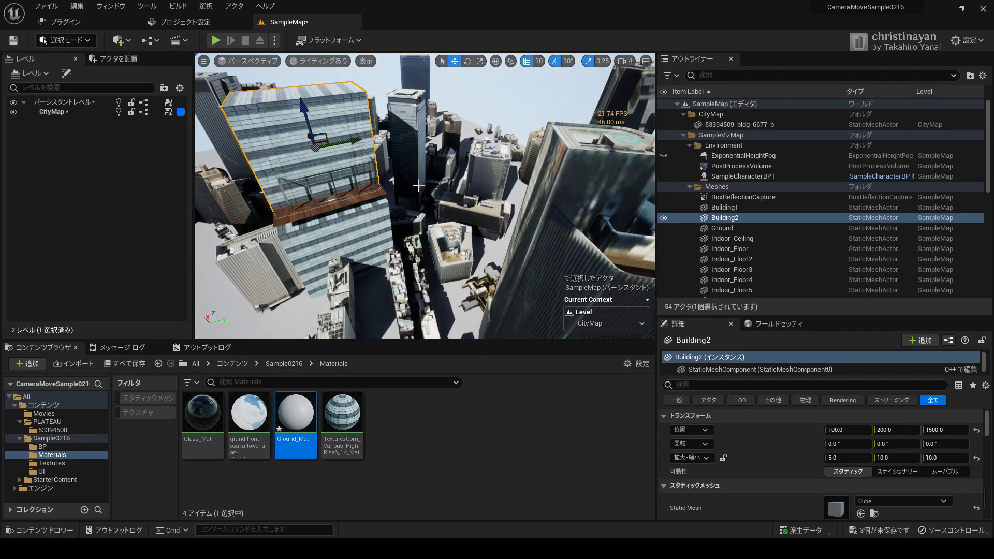
{"action": "key", "text": "ctrl+z"}
{"action": "key", "text": "ctrl+z"}
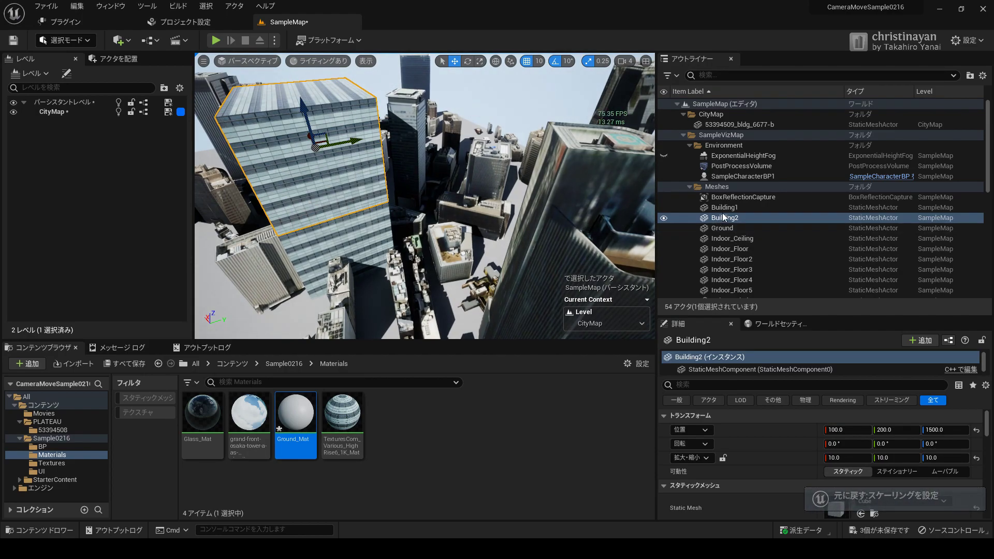
Step: Move Building1 to X -800 and Y 3000, keeping its height at 500
{"action": "double_click", "coordinate": [724, 207]}
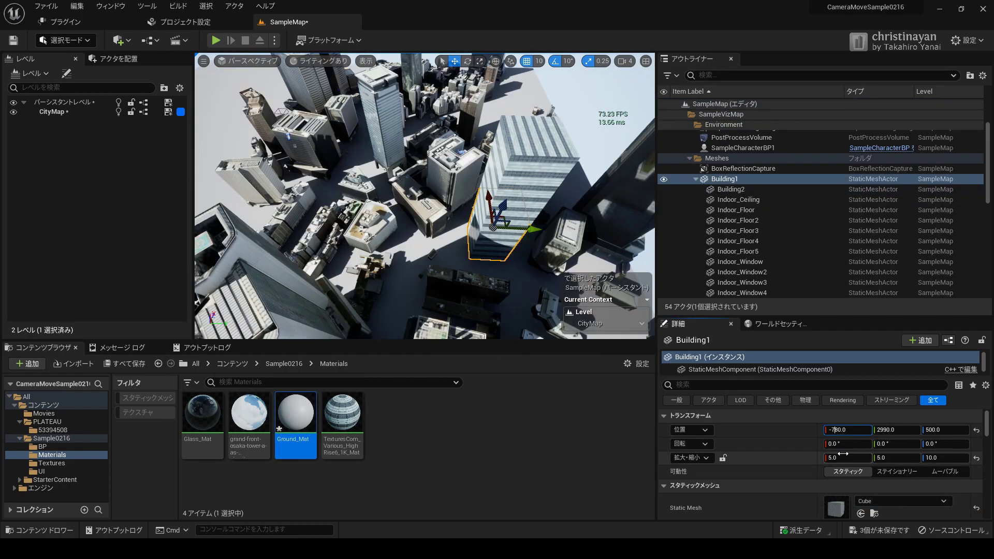
{"action": "type", "text": "-800"}
{"action": "key", "text": "Tab"}
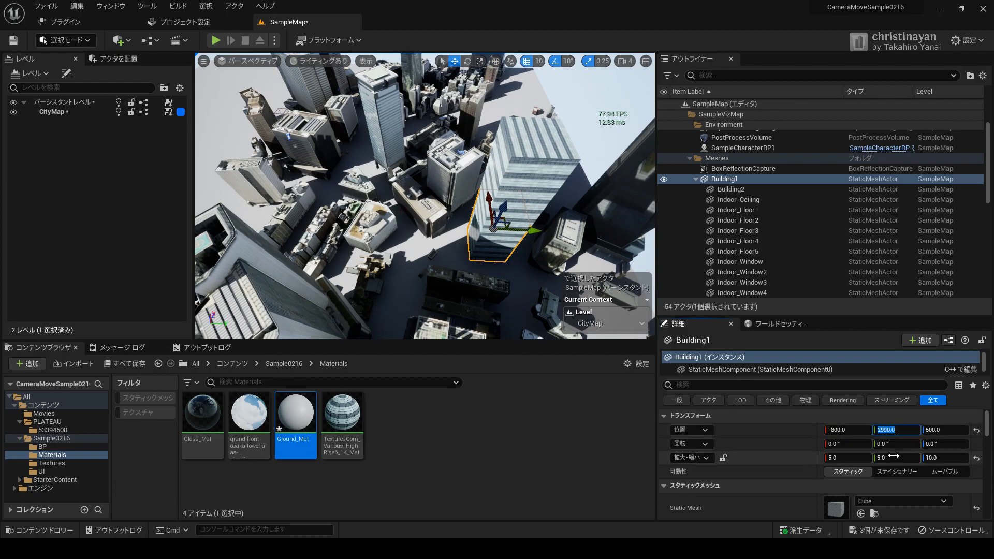
{"action": "type", "text": "3000"}
{"action": "key", "text": "Return"}
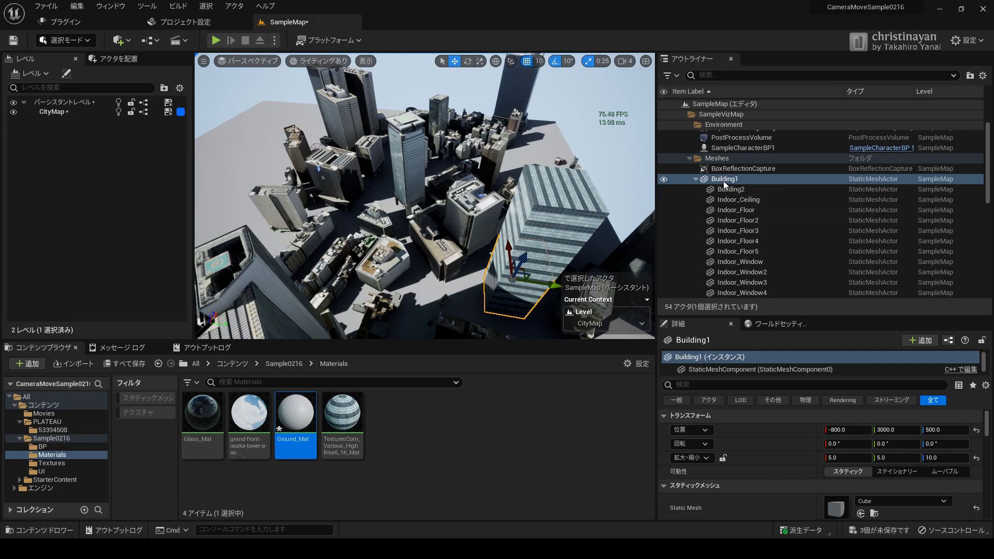
{"action": "double_click", "coordinate": [728, 162]}
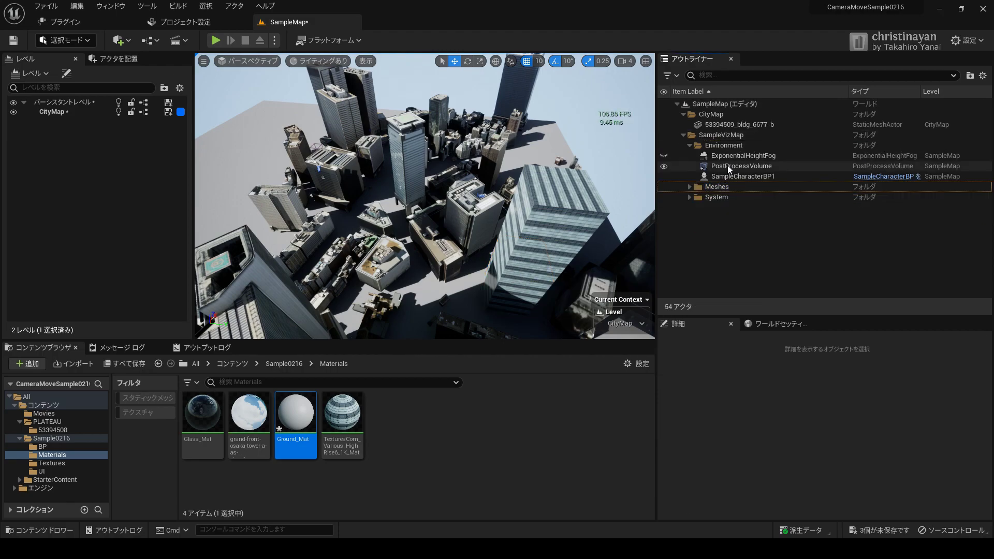
Step: Find and select CameraActor_Orbit in the Outliner's CameraOrbit folder
{"action": "double_click", "coordinate": [724, 187]}
{"action": "left_click", "coordinate": [723, 208]}
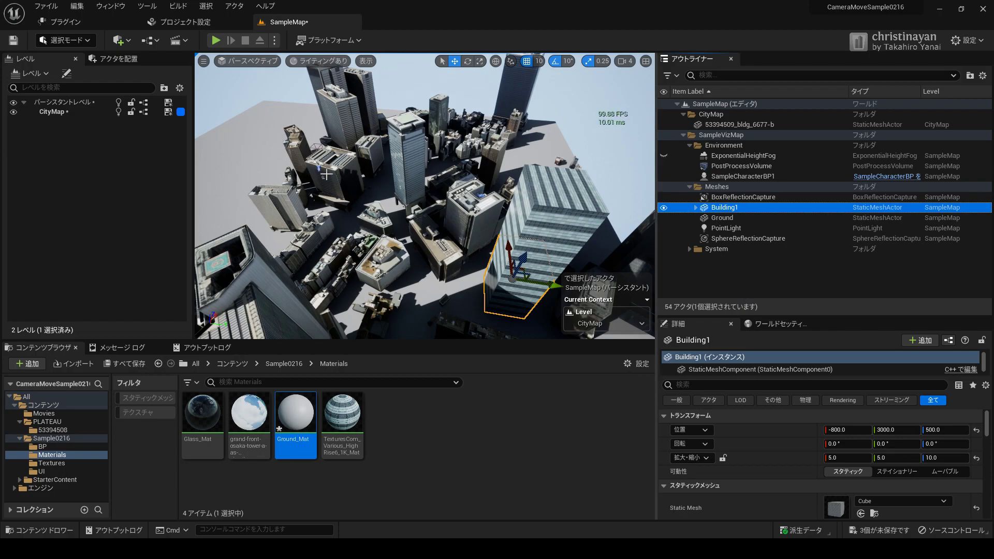
{"action": "double_click", "coordinate": [717, 248]}
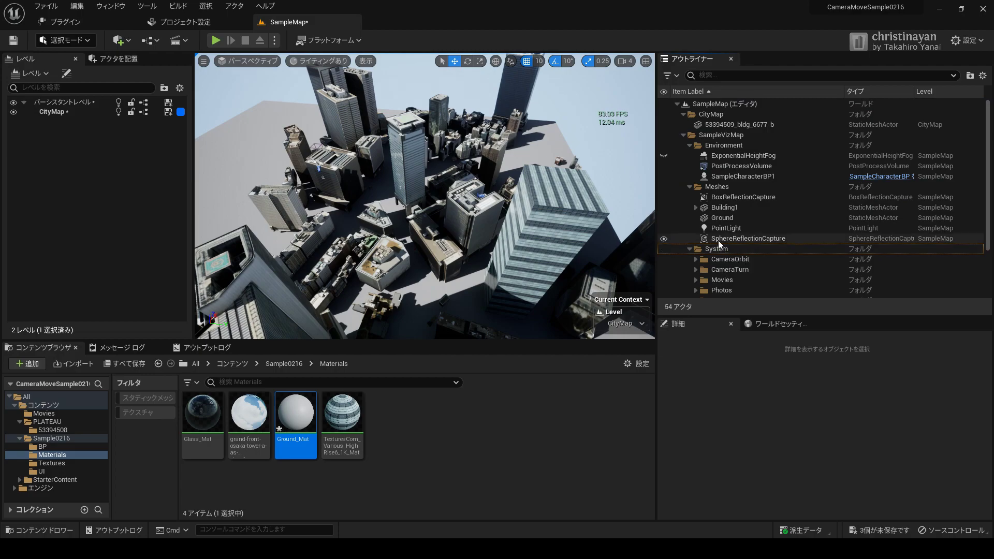
{"action": "scroll", "coordinate": [719, 244], "scroll_direction": "down", "scroll_amount": 1}
{"action": "scroll", "coordinate": [719, 244], "scroll_direction": "down", "scroll_amount": 1}
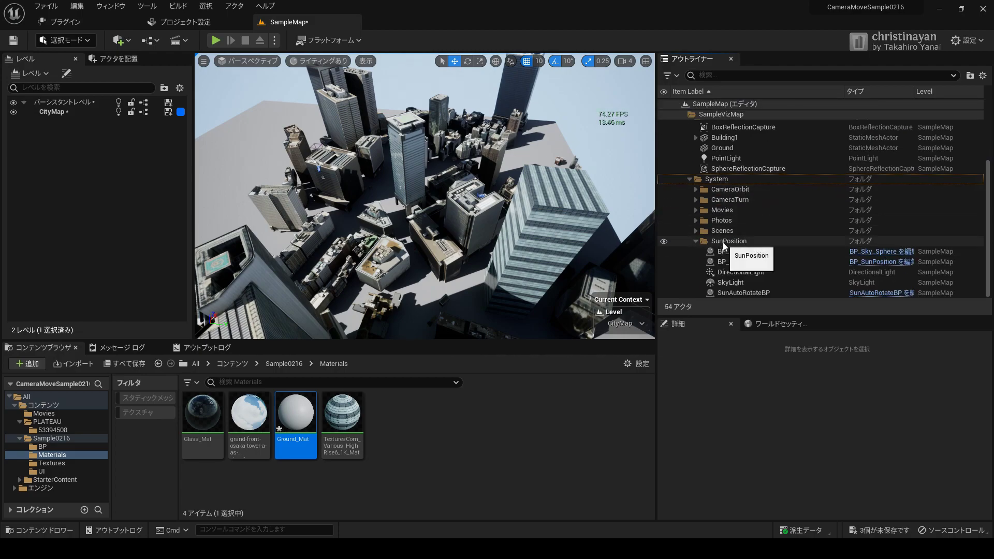
{"action": "left_click", "coordinate": [714, 231]}
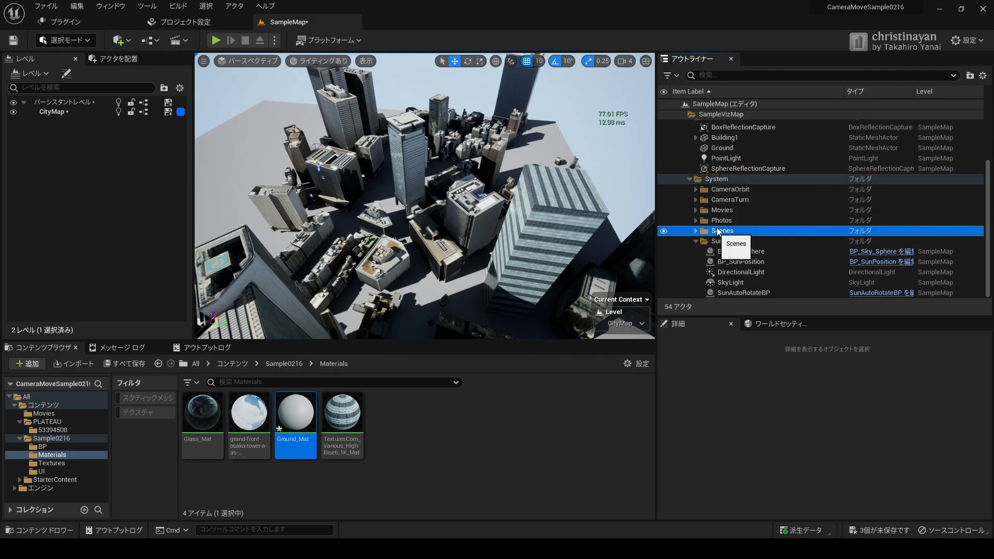
{"action": "left_click", "coordinate": [719, 201]}
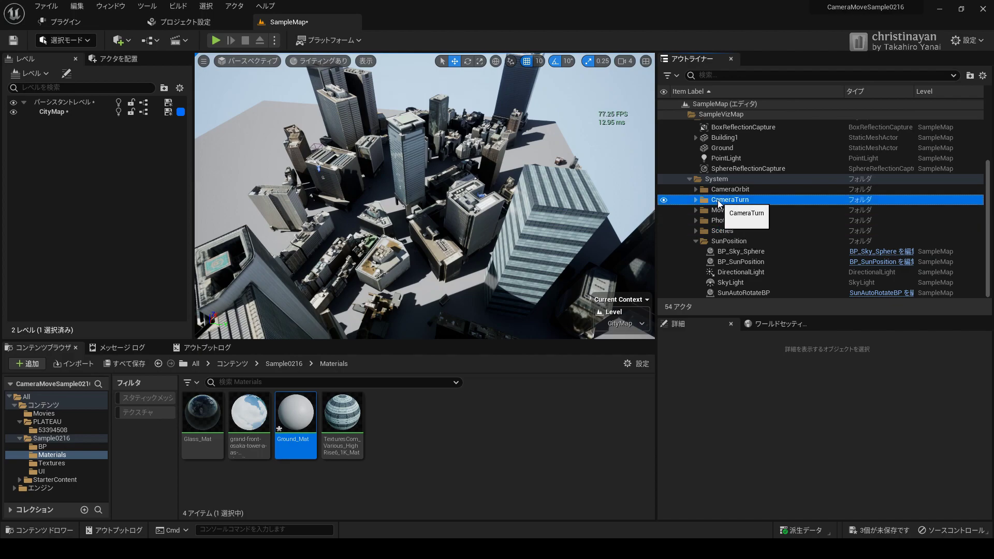
{"action": "left_click", "coordinate": [696, 190]}
{"action": "left_click", "coordinate": [725, 200]}
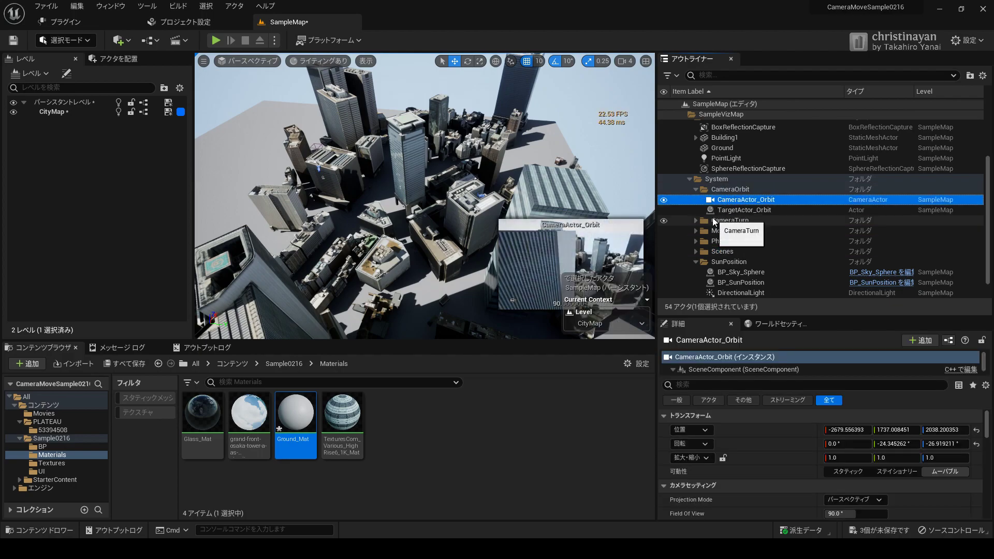
Step: Place the orbit camera at X -800, Y 3000, Z 1000
{"action": "left_click", "coordinate": [846, 430]}
{"action": "type", "text": "-8000"}
{"action": "key", "text": "BackSpace"}
{"action": "key", "text": "Tab"}
{"action": "type", "text": "3000"}
{"action": "key", "text": "Return"}
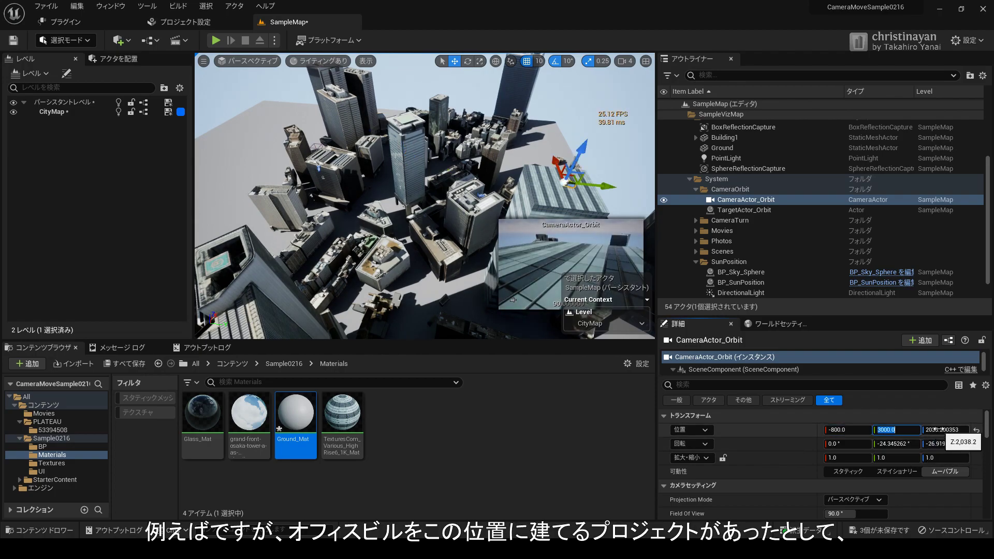
{"action": "type", "text": "1000"}
{"action": "key", "text": "Return"}
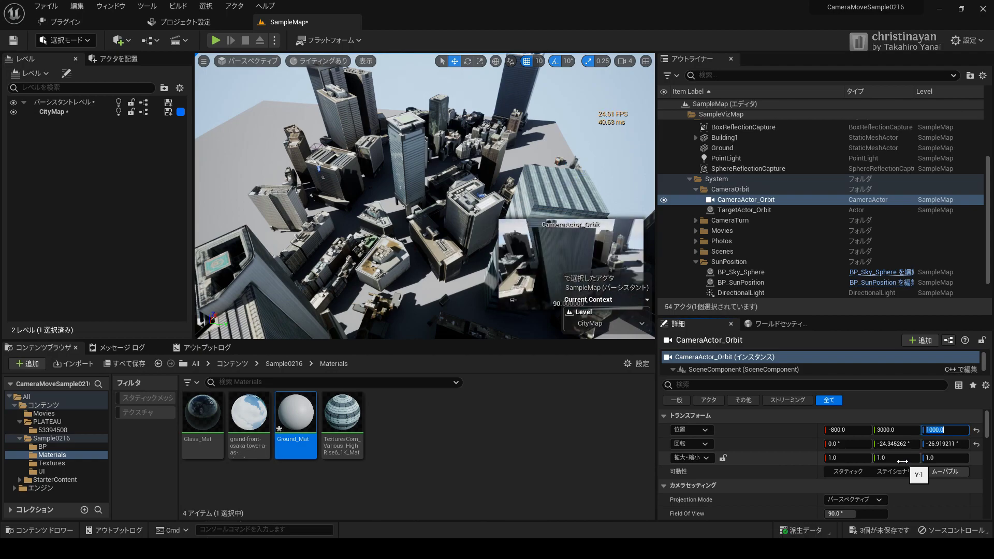
{"action": "right_click_drag", "start_coordinate": [411, 230], "coordinate": [411, 230]}
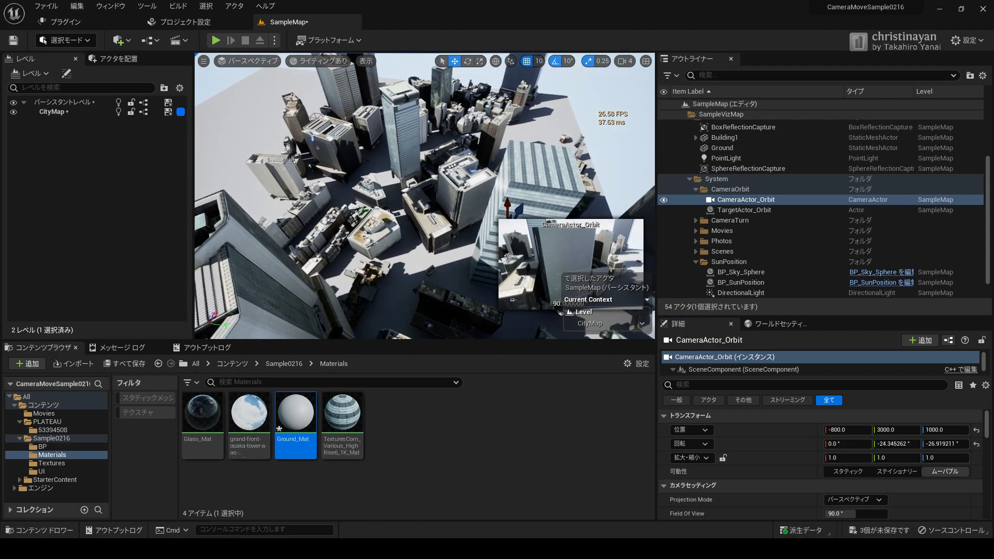
{"action": "key", "text": "Escape"}
Step: Move CameraActor_Turn to X -800, Y 3000, settling its height at 1250
{"action": "double_click", "coordinate": [730, 222]}
{"action": "key", "text": "Down"}
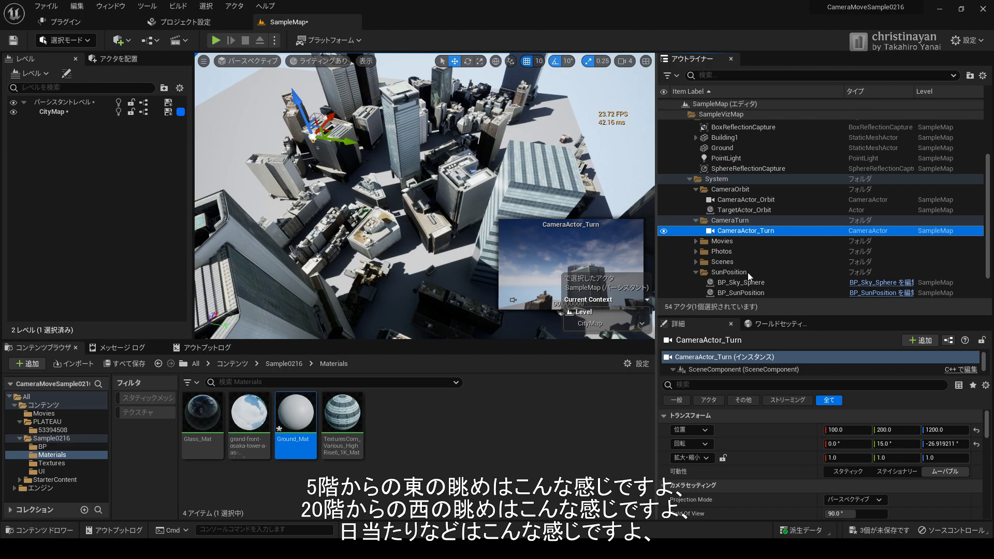
{"action": "left_click", "coordinate": [851, 430]}
{"action": "type", "text": "-8"}
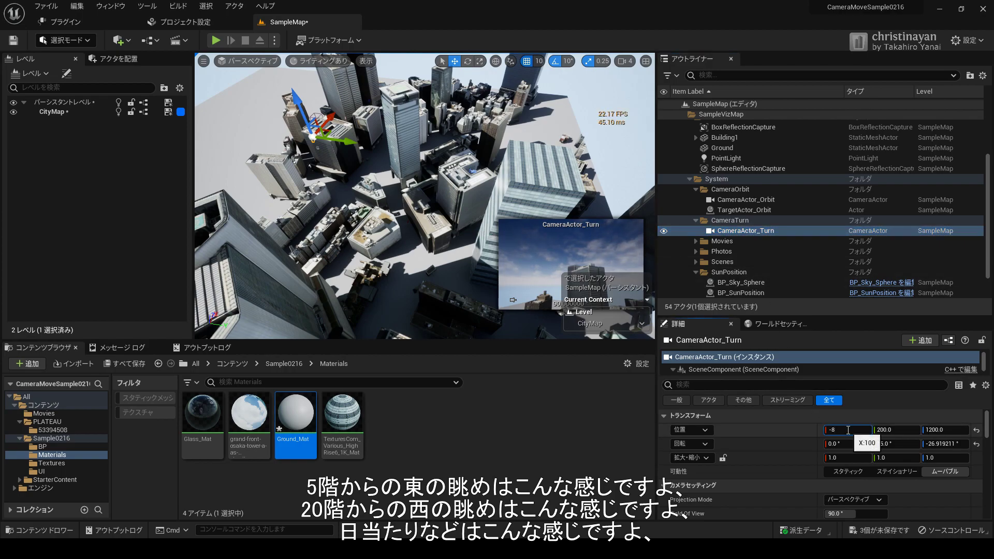
{"action": "type", "text": "00"}
{"action": "key", "text": "Tab"}
{"action": "type", "text": "3000"}
{"action": "key", "text": "Return"}
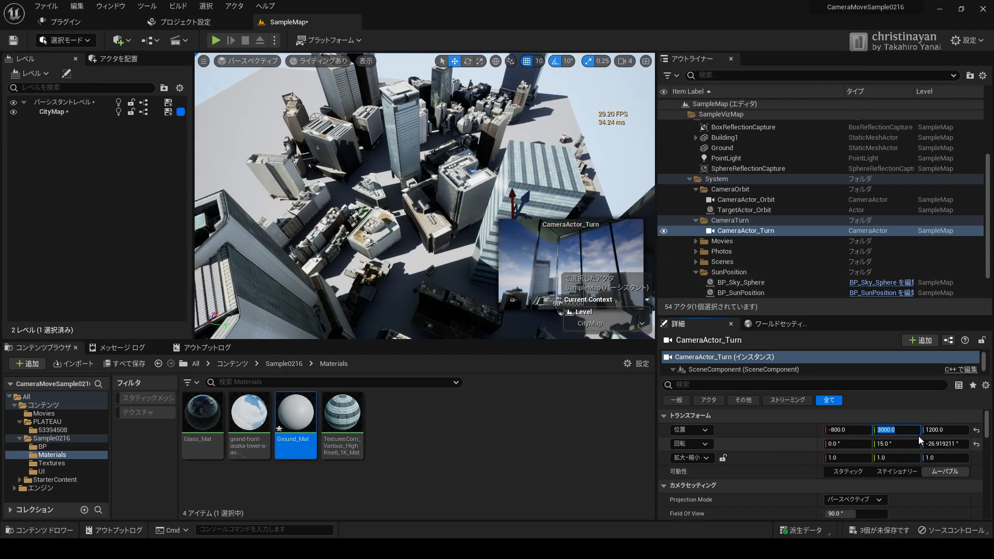
{"action": "type", "text": "1100"}
{"action": "key", "text": "Return"}
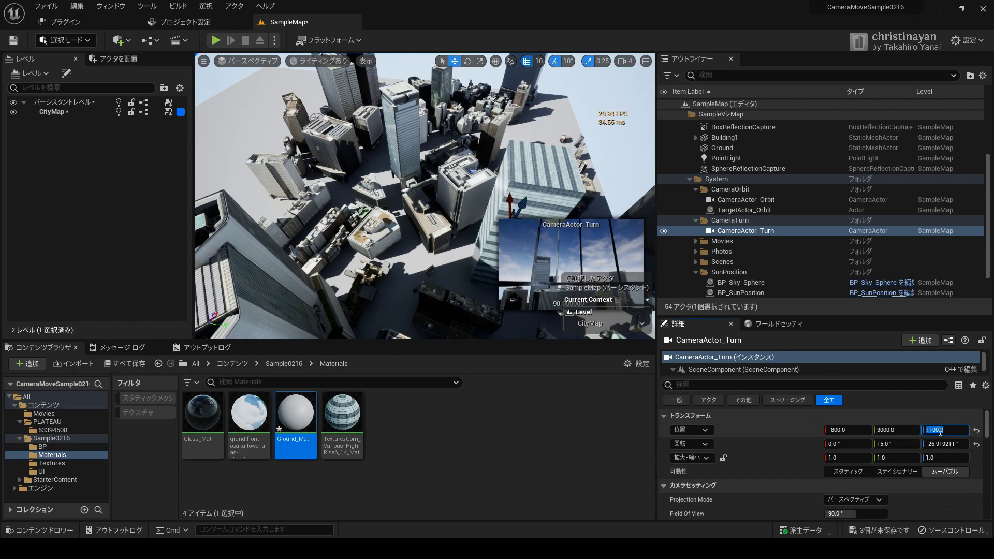
{"action": "type", "text": "1200"}
{"action": "key", "text": "Return"}
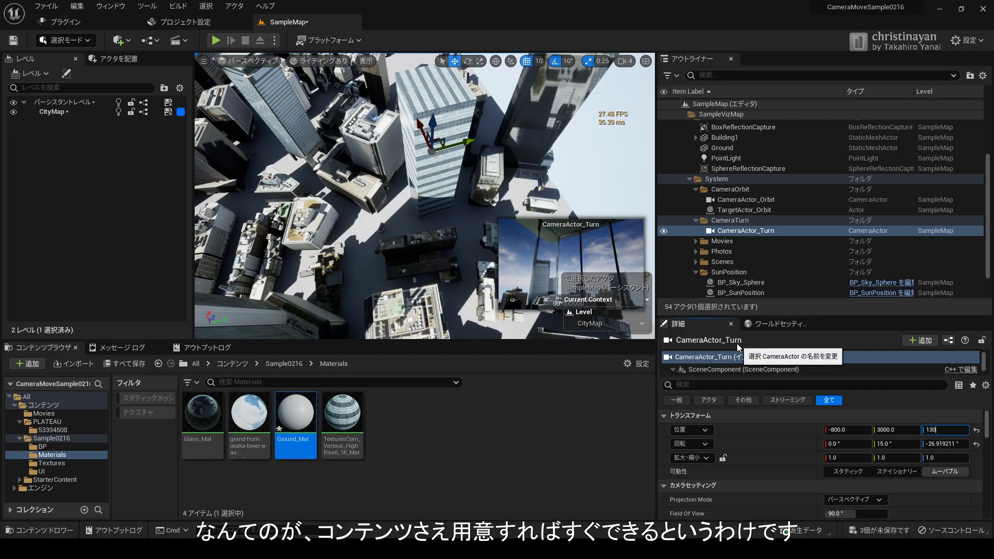
{"action": "type", "text": "0"}
{"action": "key", "text": "Return"}
{"action": "type", "text": "50"}
{"action": "key", "text": "Return"}
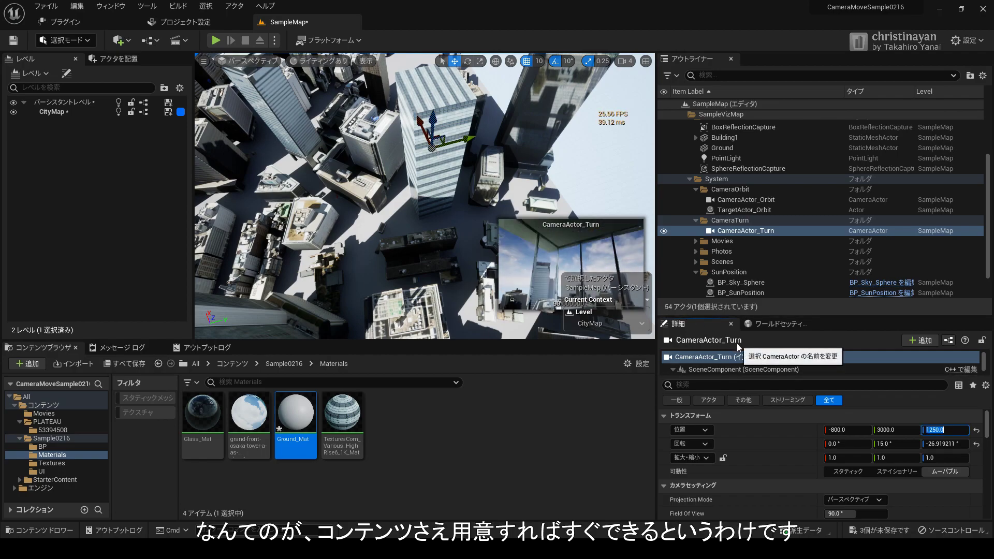
Step: Shift the turn camera to X -1000, Y 2900 and preview the turn and orbit cameras
{"action": "right_click_drag", "start_coordinate": [377, 184], "coordinate": [434, 197]}
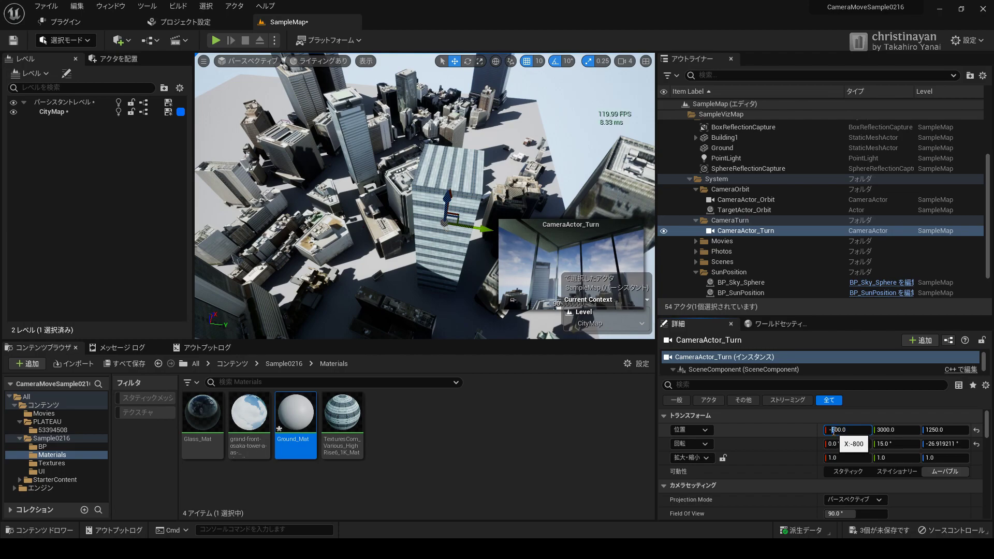
{"action": "type", "text": "-1000"}
{"action": "key", "text": "Return"}
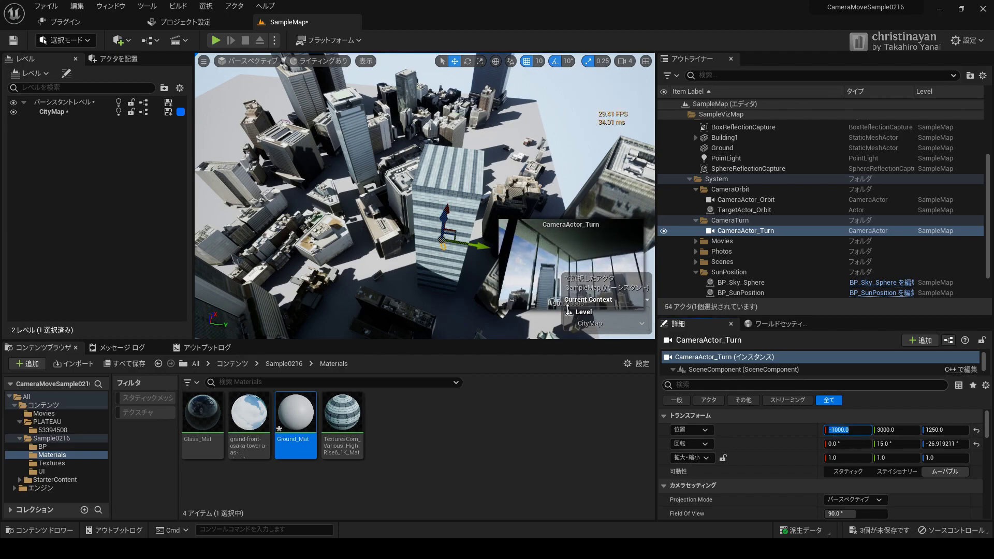
{"action": "left_click", "coordinate": [892, 432]}
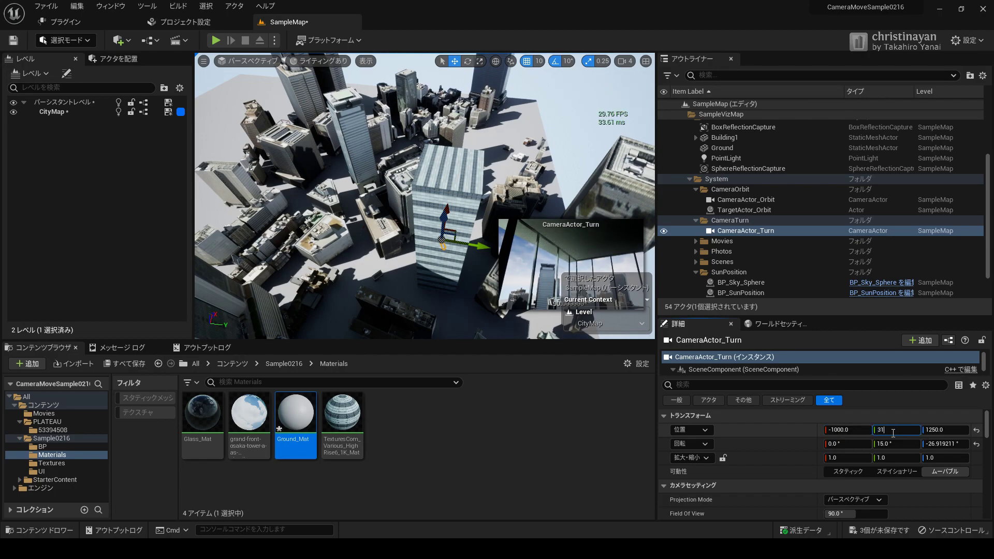
{"action": "type", "text": "00"}
{"action": "key", "text": "Return"}
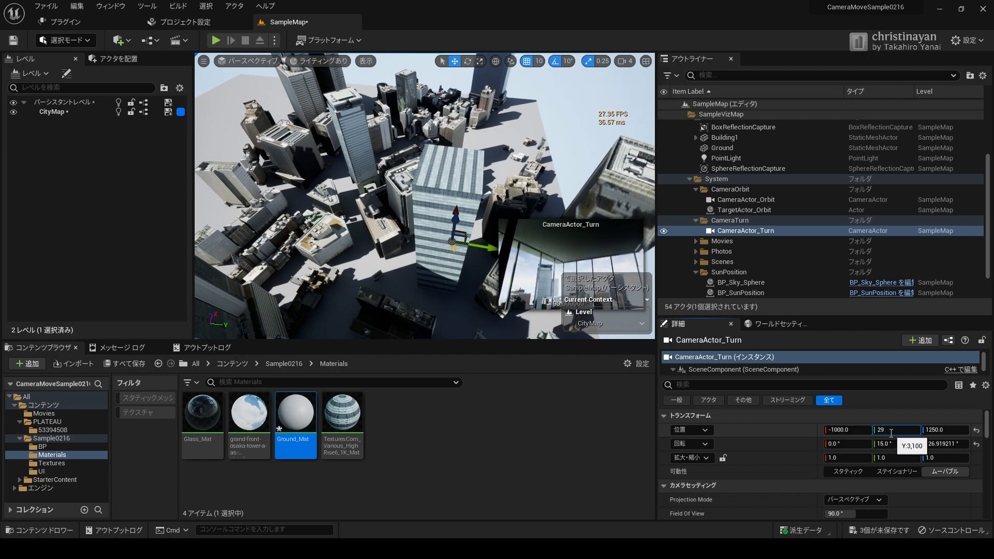
{"action": "type", "text": "0"}
{"action": "key", "text": "Return"}
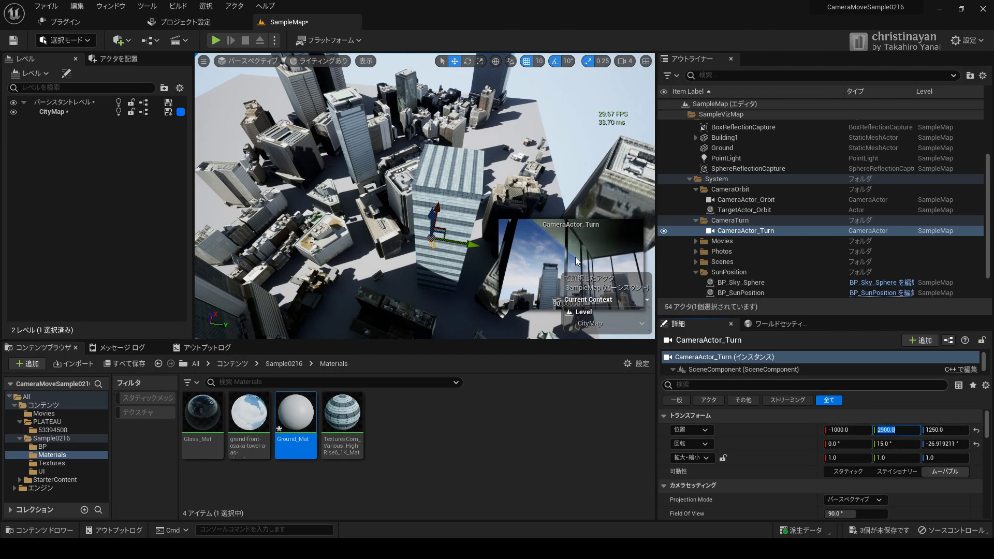
{"action": "right_click_drag", "start_coordinate": [424, 197], "coordinate": [425, 197]}
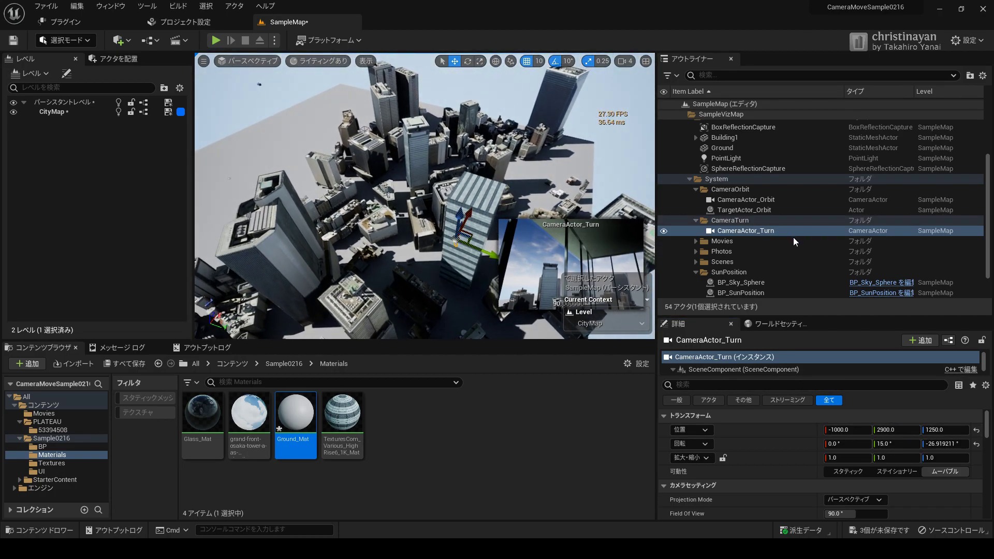
{"action": "double_click", "coordinate": [756, 231]}
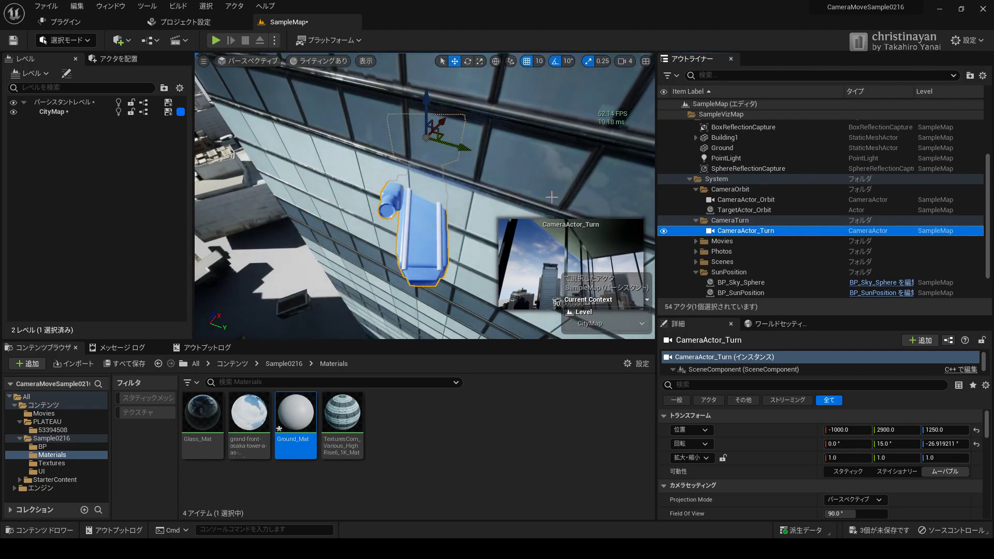
{"action": "double_click", "coordinate": [753, 200]}
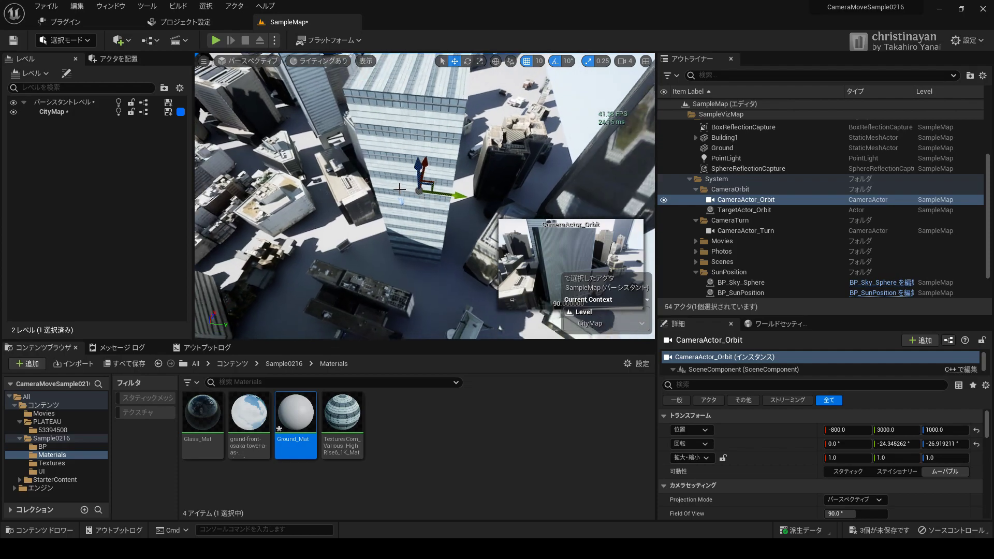
Step: Select CameraScene_East in the Outliner's Scenes folder
{"action": "right_click_drag", "start_coordinate": [399, 189], "coordinate": [341, 196]}
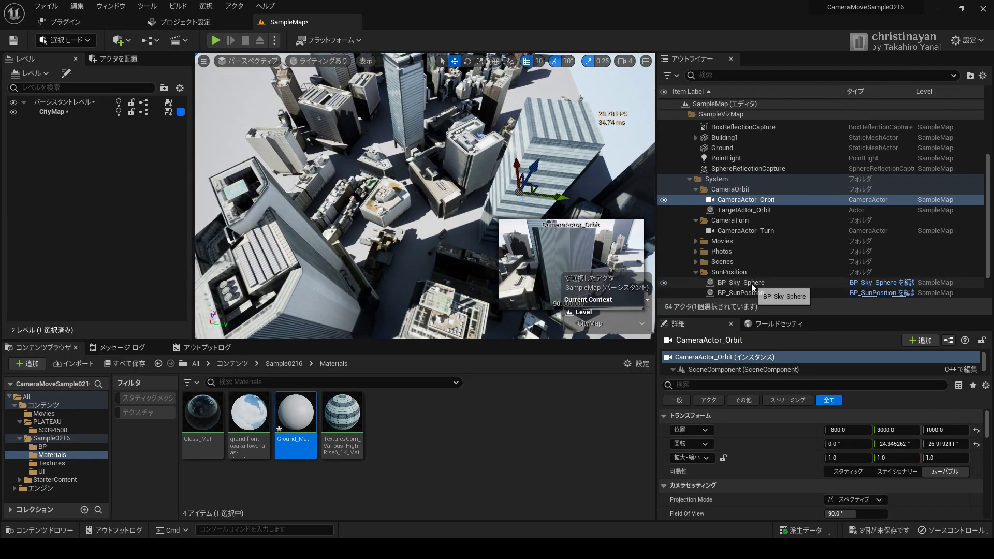
{"action": "scroll", "coordinate": [735, 262], "scroll_direction": "down", "scroll_amount": 2}
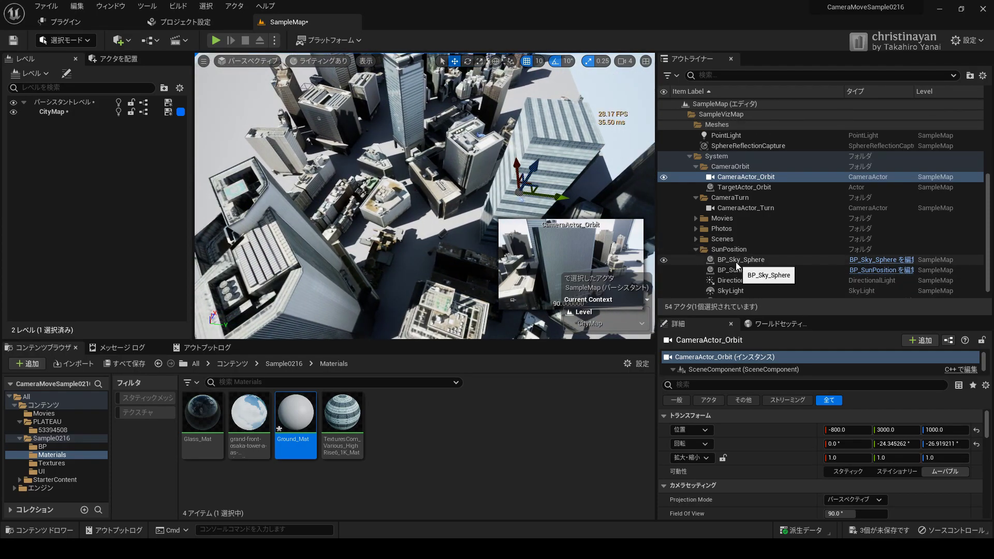
{"action": "left_click", "coordinate": [711, 249]}
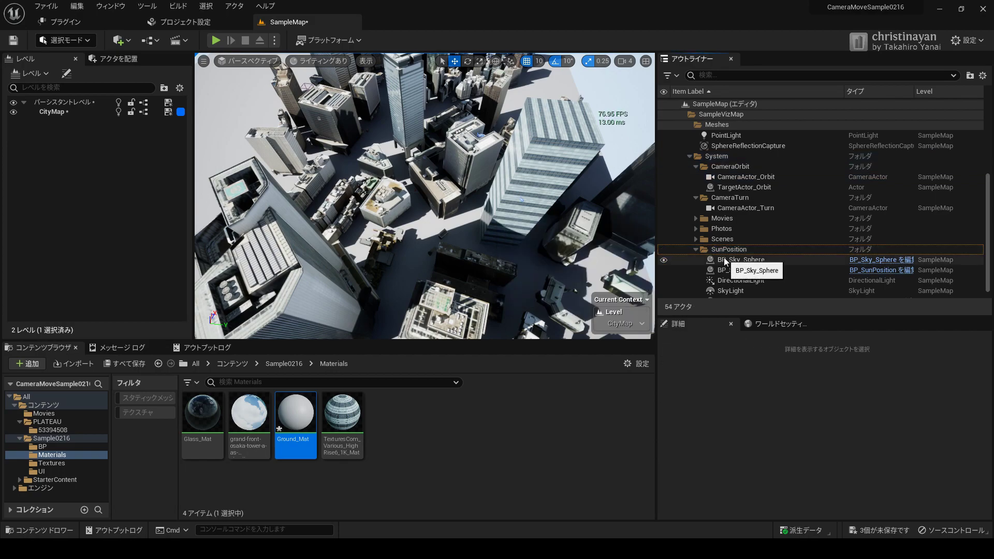
{"action": "scroll", "coordinate": [724, 261], "scroll_direction": "down", "scroll_amount": 1}
{"action": "double_click", "coordinate": [722, 230]}
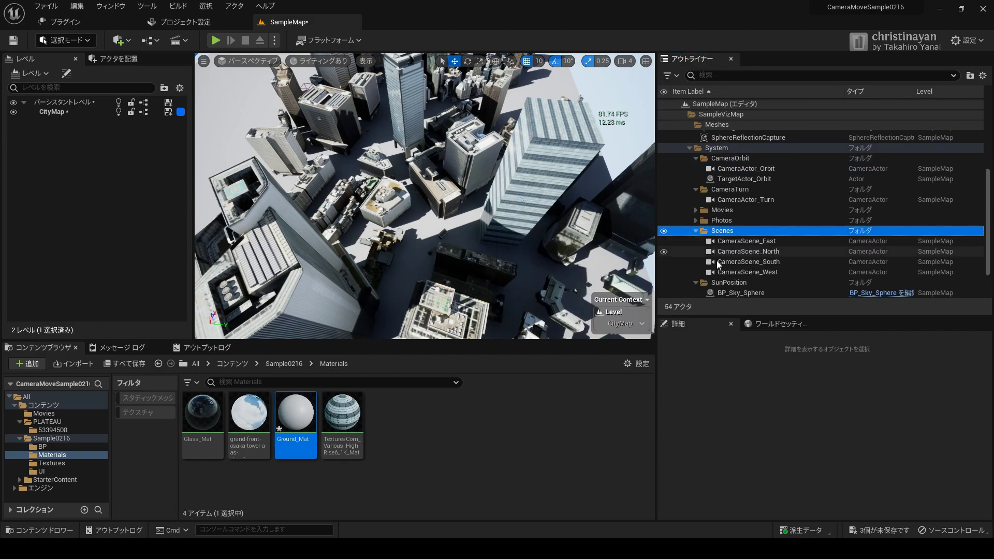
{"action": "left_click", "coordinate": [745, 241]}
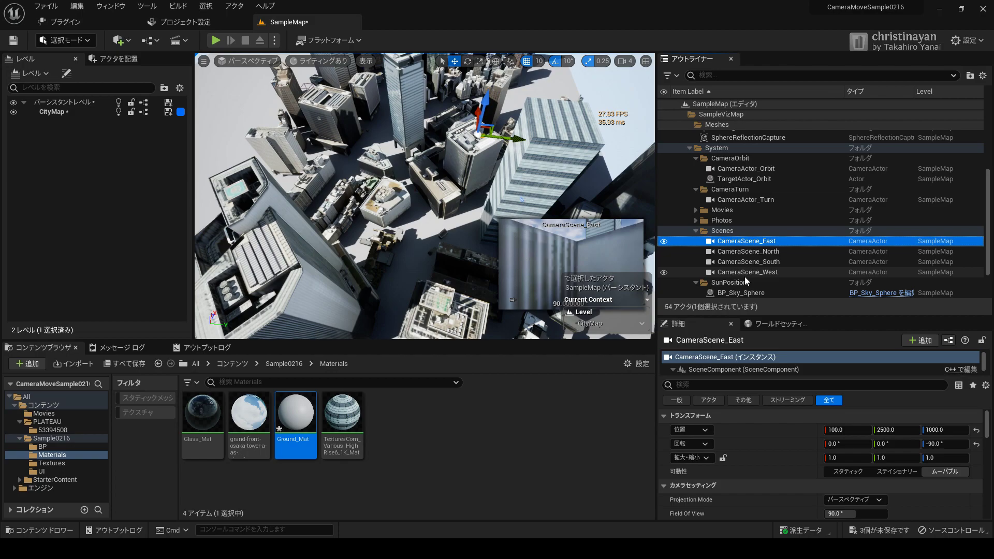
Step: Set CameraScene_East's location to X -2800 and Y 3000
{"action": "left_click_drag", "start_coordinate": [435, 192], "coordinate": [435, 192]}
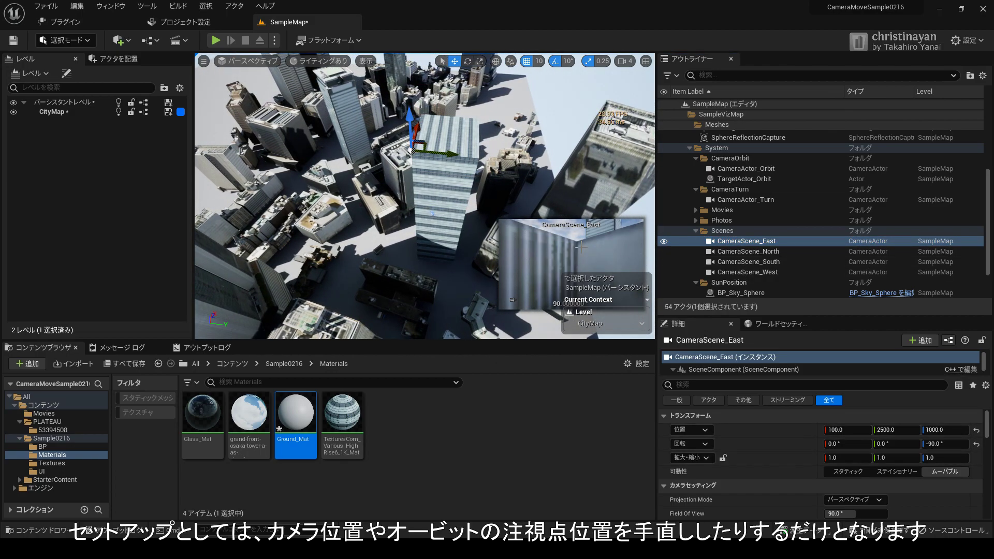
{"action": "left_click_drag", "start_coordinate": [481, 209], "coordinate": [631, 309]}
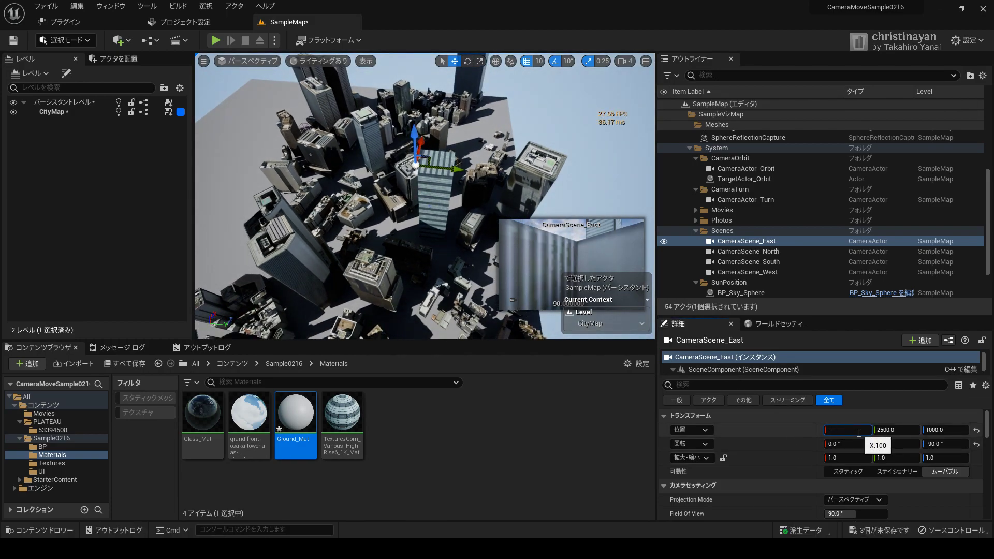
{"action": "key", "text": "Return"}
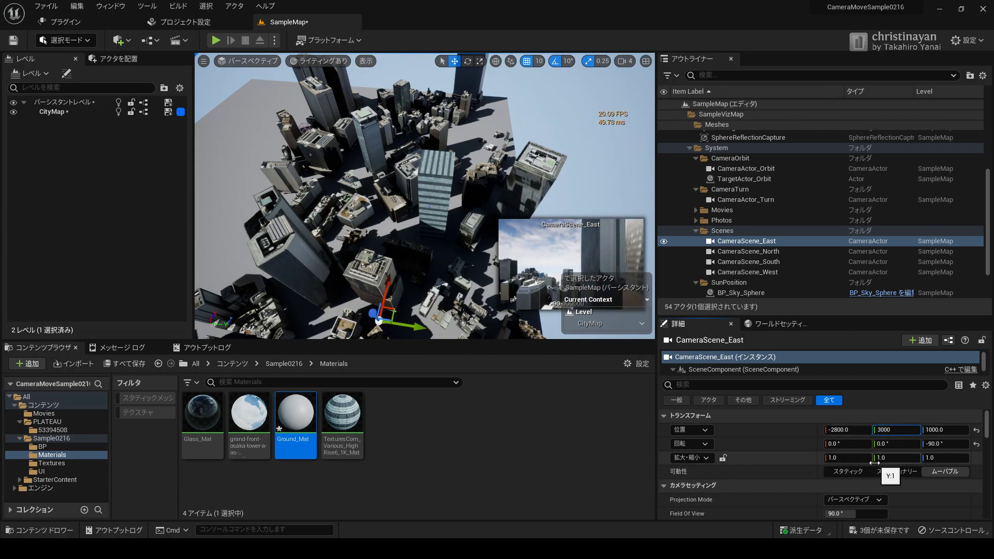
{"action": "key", "text": "Return"}
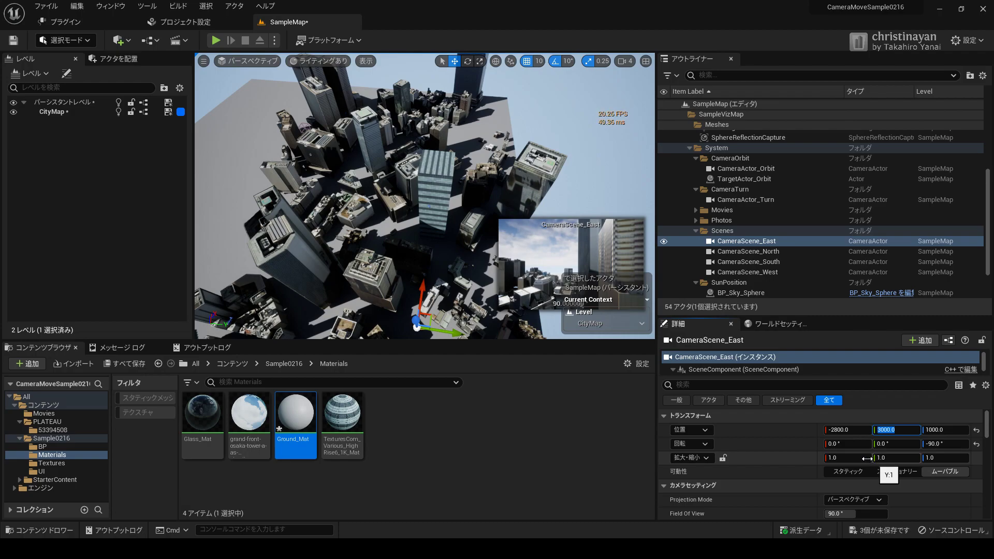
Step: Survey the city from above, turn off realtime viewport updates, and start Play mode
{"action": "right_click_drag", "start_coordinate": [425, 197], "coordinate": [455, 197]}
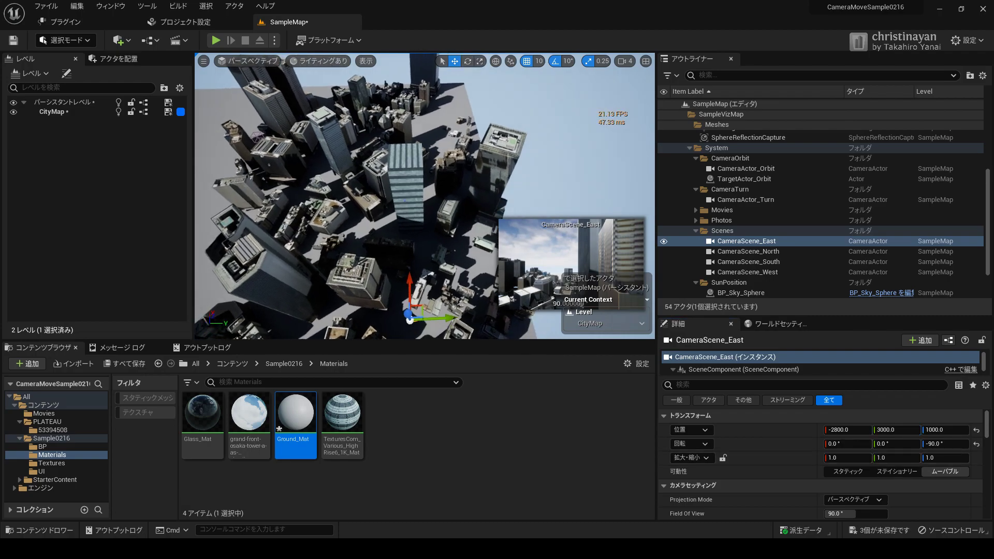
{"action": "right_click_drag", "start_coordinate": [450, 320], "coordinate": [450, 362]}
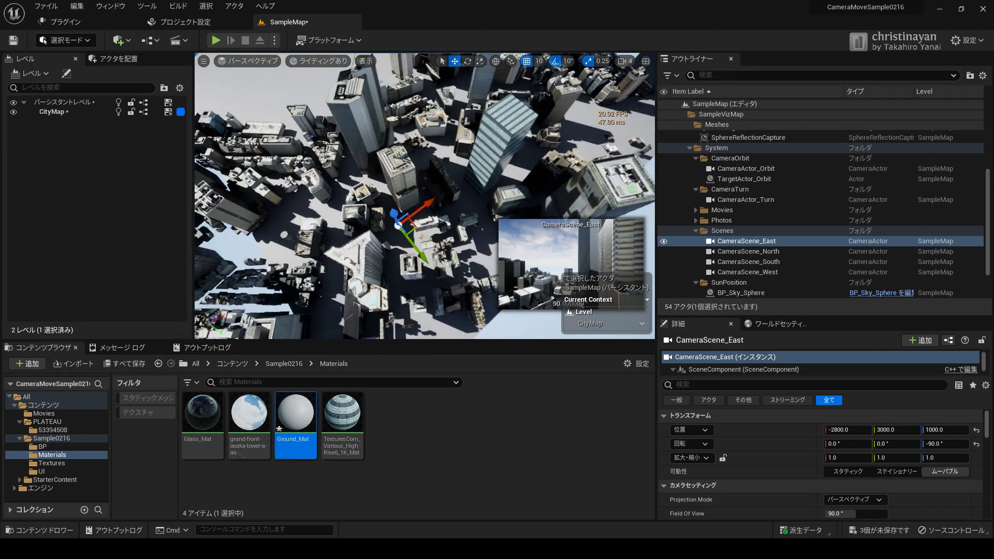
{"action": "right_click_drag", "start_coordinate": [450, 320], "coordinate": [207, 69]}
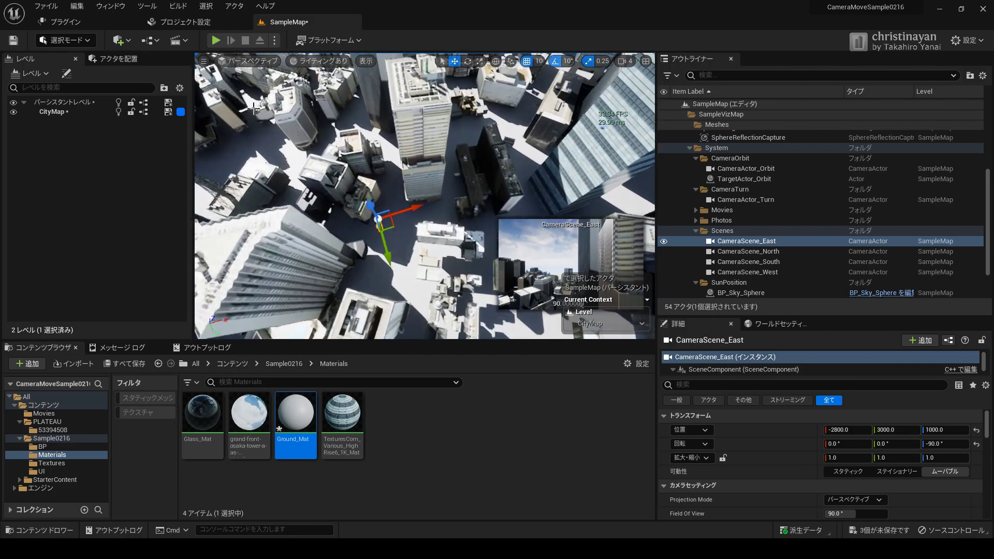
{"action": "left_click", "coordinate": [203, 60]}
{"action": "left_click", "coordinate": [228, 110]}
{"action": "left_click", "coordinate": [203, 60]}
{"action": "left_click", "coordinate": [222, 92]}
{"action": "mouse_move", "coordinate": [238, 117]}
{"action": "right_mouse_down"}
{"action": "mouse_move", "coordinate": [331, 146]}
{"action": "mouse_move", "coordinate": [463, 237]}
{"action": "mouse_move", "coordinate": [565, 266]}
{"action": "right_mouse_up"}
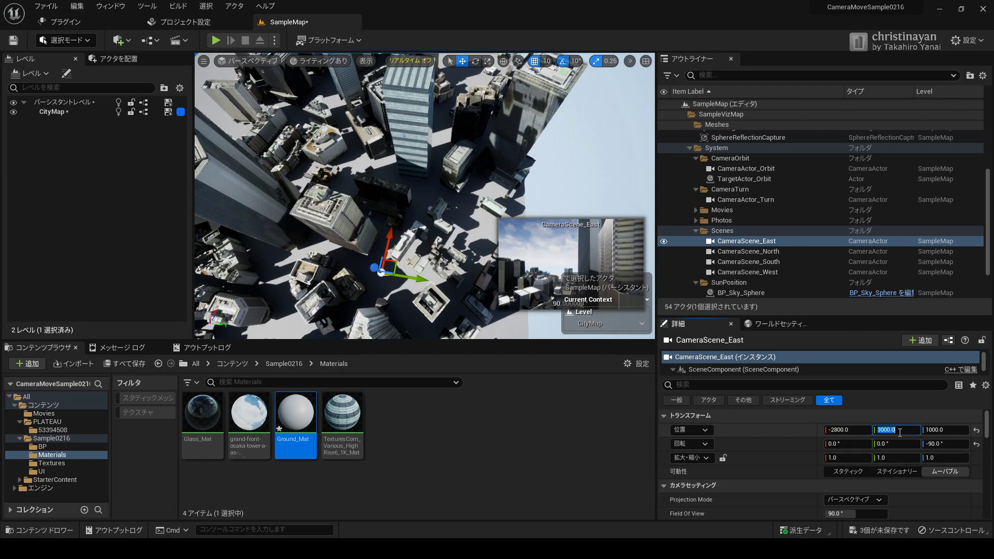
{"action": "left_click", "coordinate": [215, 40]}
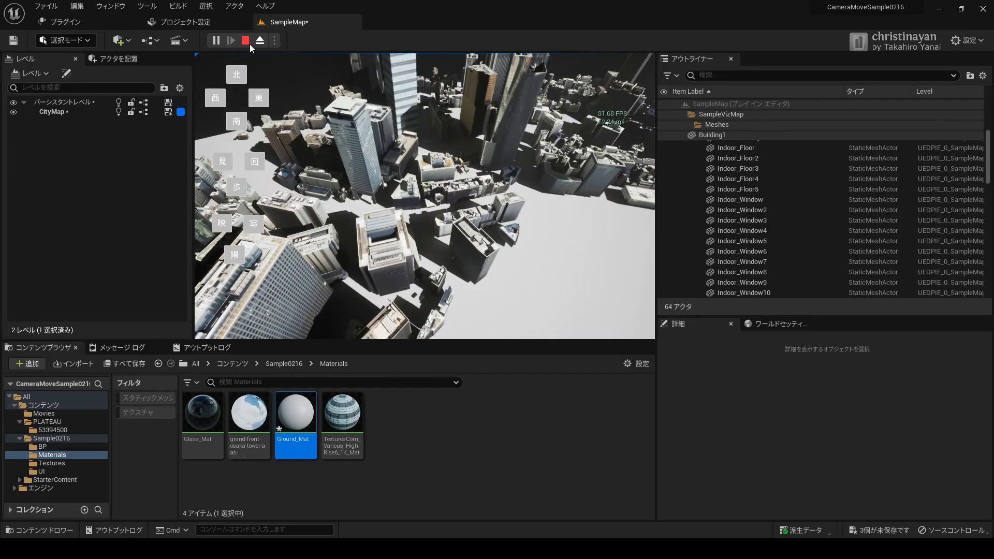
Step: Stop Play, select CameraActor_Orbit, and run the map again
{"action": "left_click", "coordinate": [247, 41]}
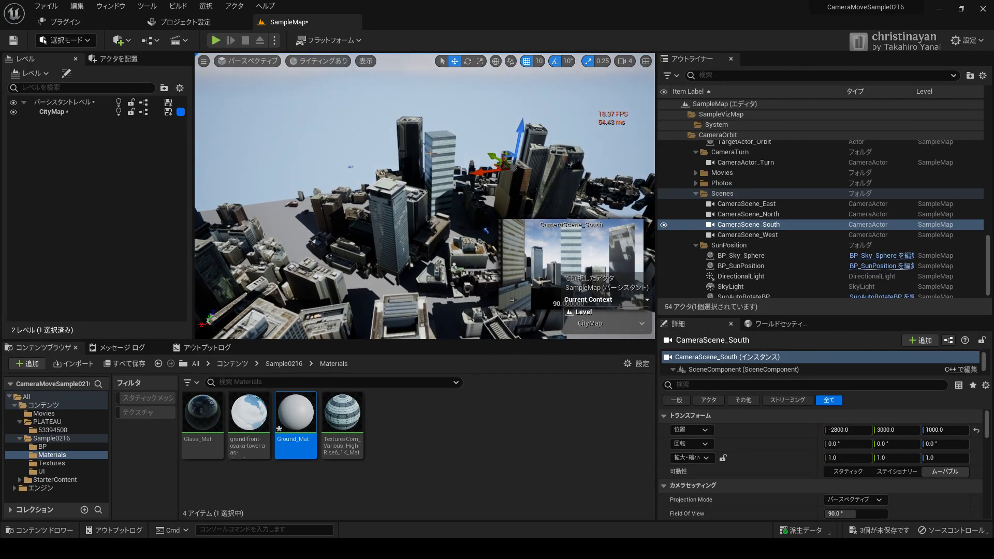
{"action": "right_click_drag", "start_coordinate": [553, 309], "coordinate": [552, 309]}
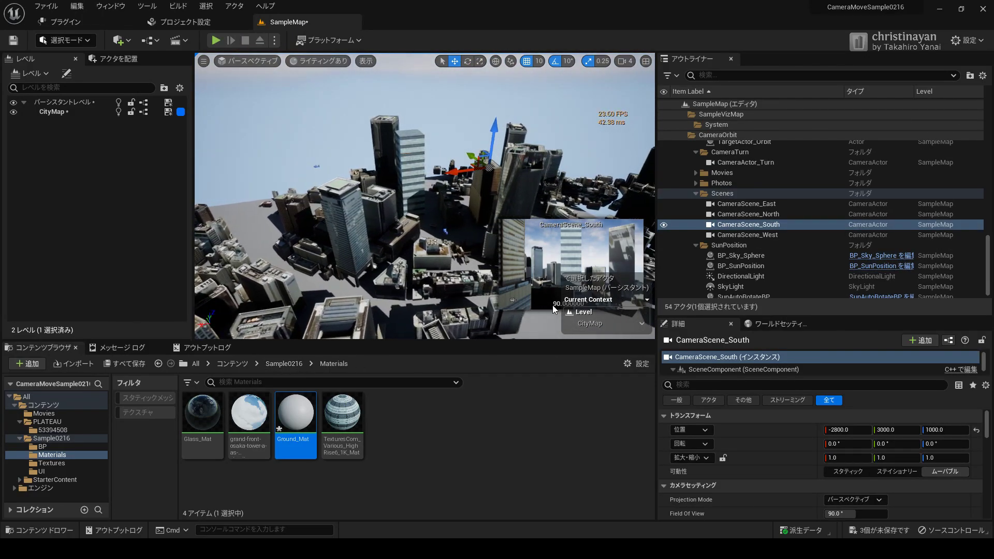
{"action": "left_click", "coordinate": [740, 163]}
{"action": "key", "text": "Up"}
{"action": "key", "text": "Up"}
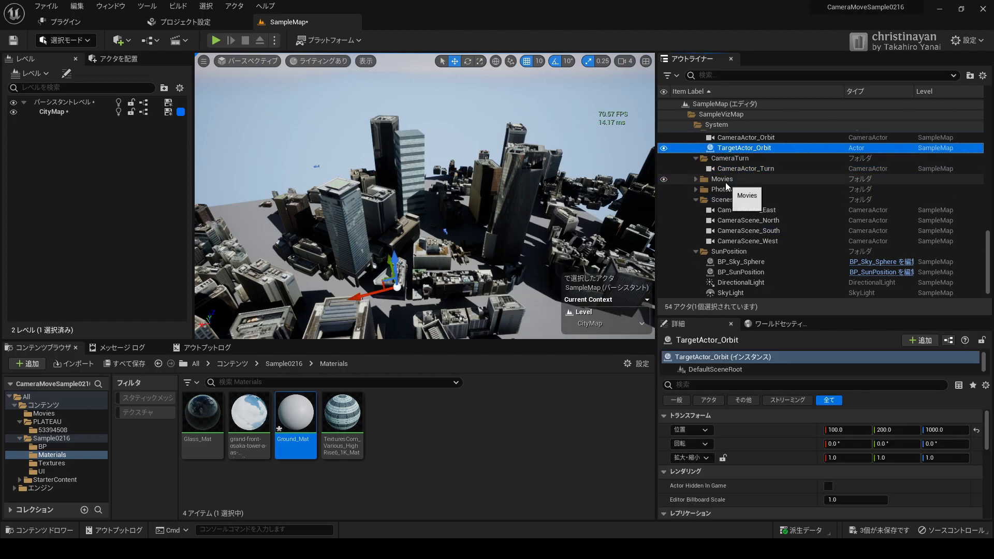
{"action": "key", "text": "Up"}
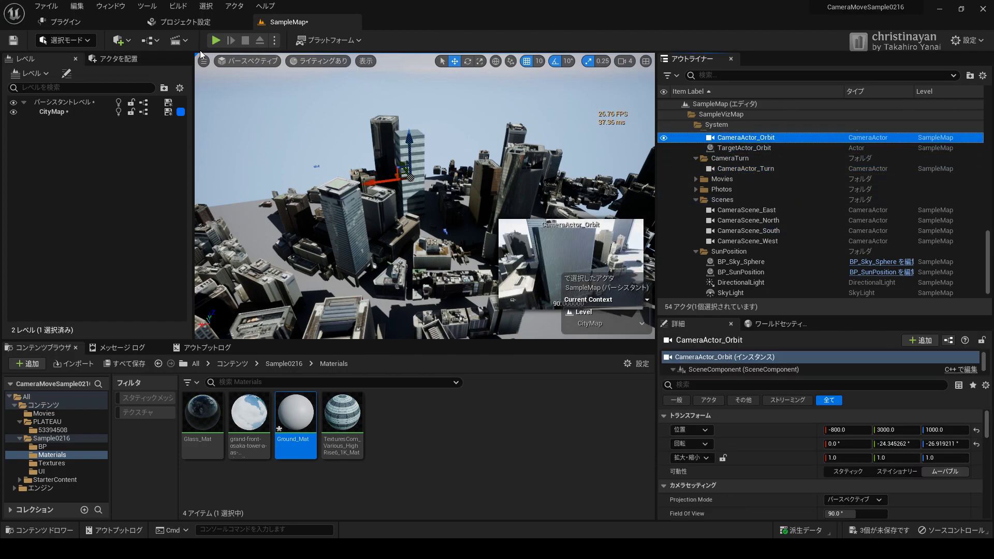
{"action": "left_click", "coordinate": [217, 41]}
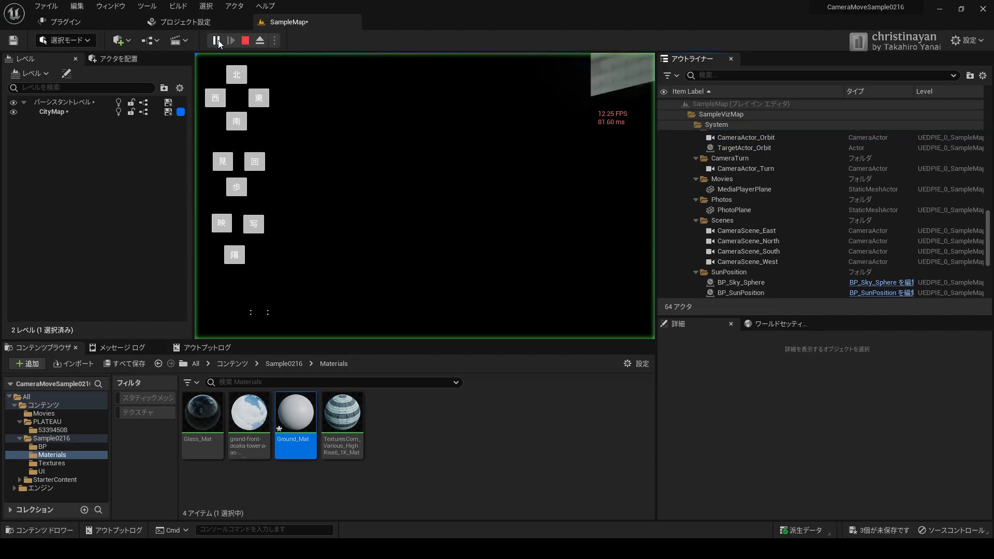
Step: Test the in-game orbit, skyline and sun-position modes, then stop Play
{"action": "left_click", "coordinate": [252, 163]}
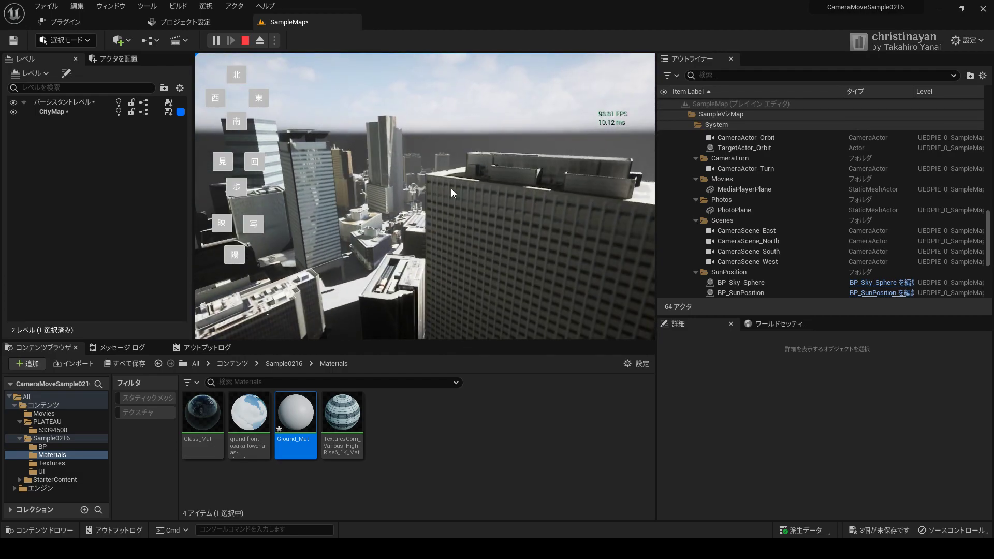
{"action": "left_click", "coordinate": [218, 159]}
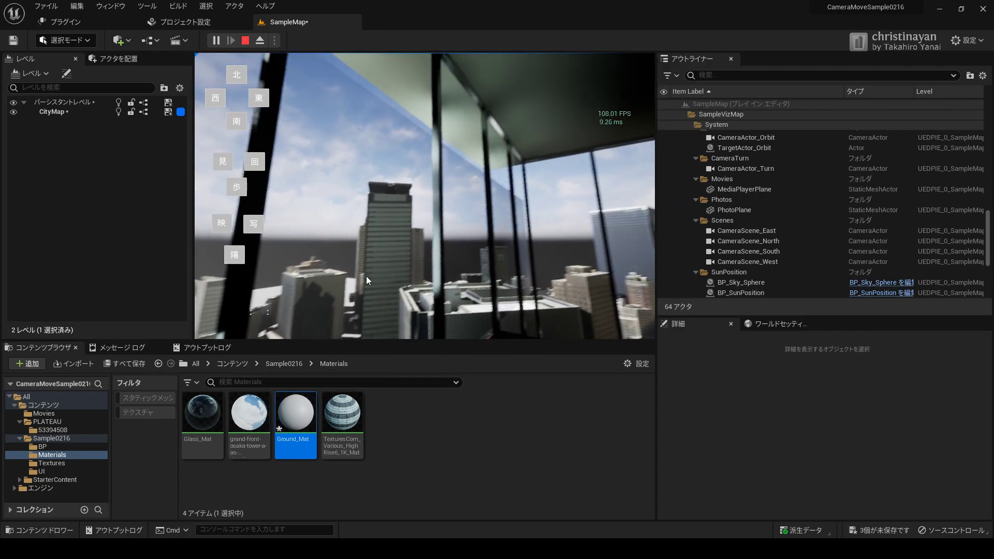
{"action": "left_click", "coordinate": [234, 254]}
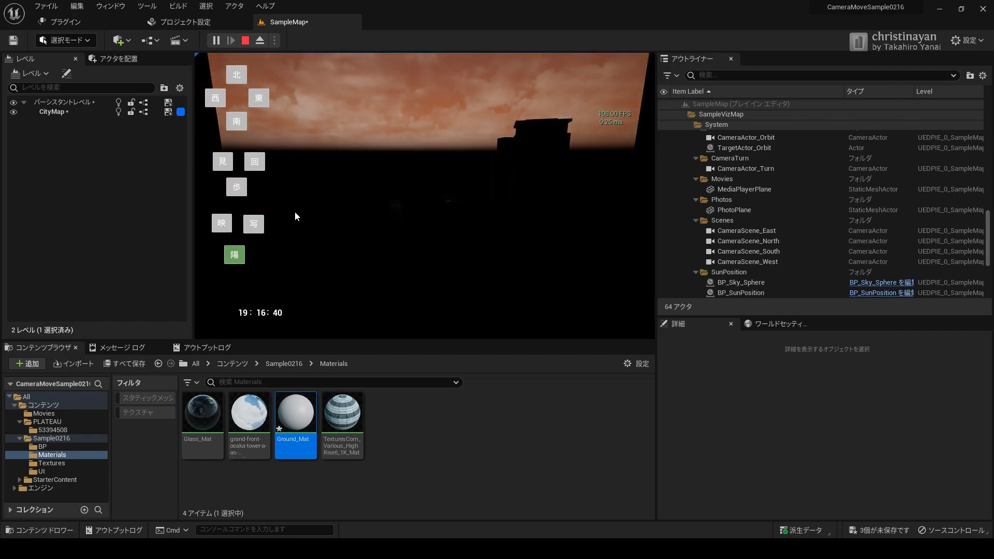
{"action": "left_click", "coordinate": [246, 41]}
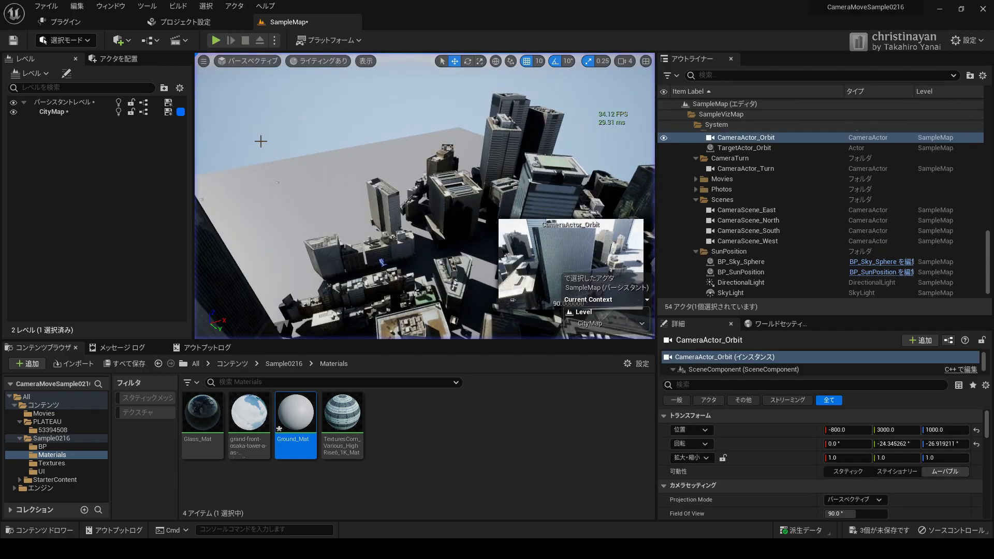
Step: Focus on CameraActor_Orbit and TargetActor_Orbit, then briefly run and stop the map
{"action": "double_click", "coordinate": [737, 137]}
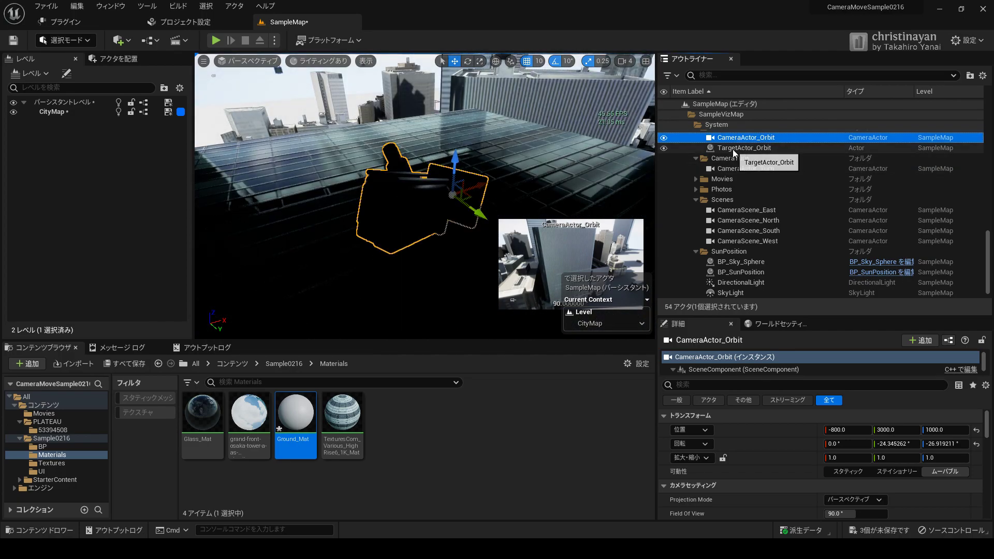
{"action": "double_click", "coordinate": [736, 148]}
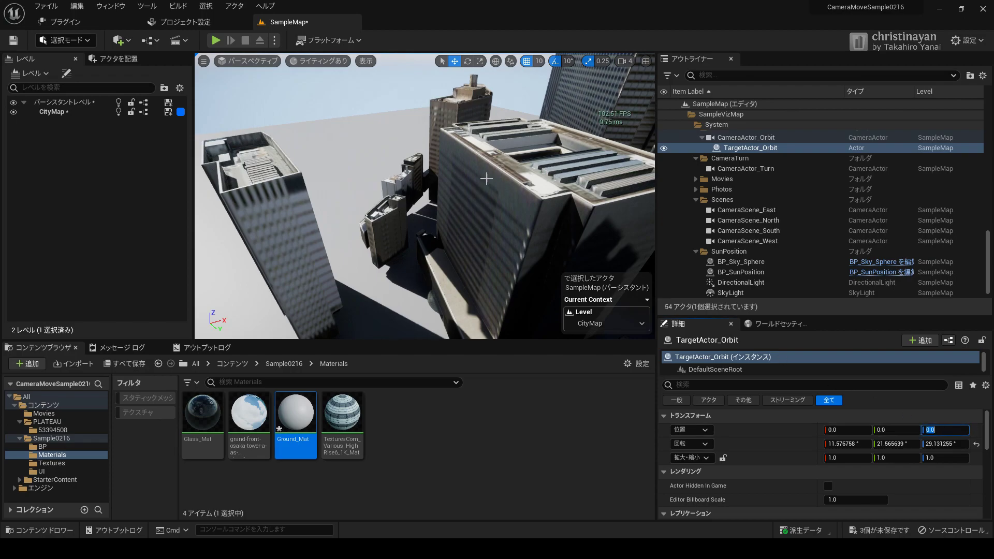
{"action": "left_click", "coordinate": [216, 41]}
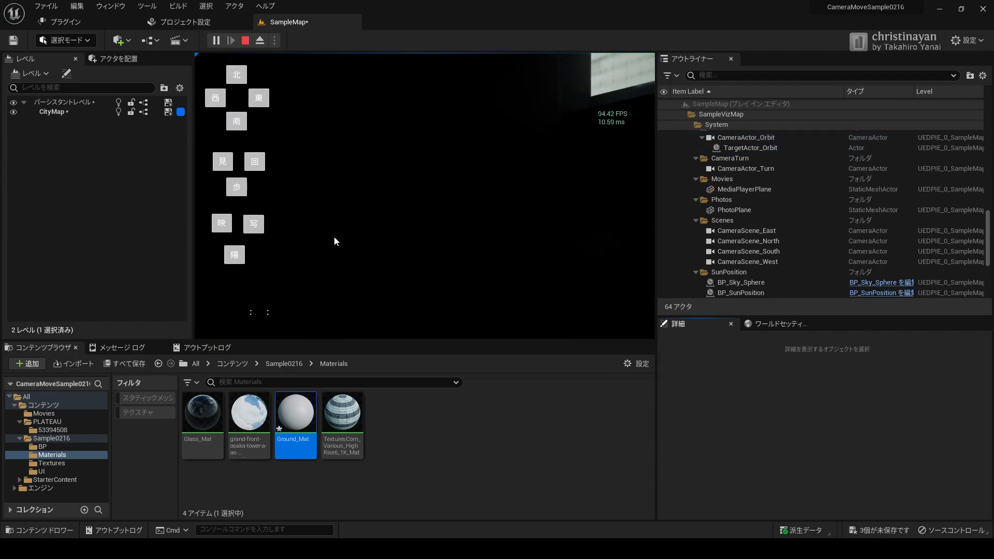
{"action": "left_click", "coordinate": [246, 41]}
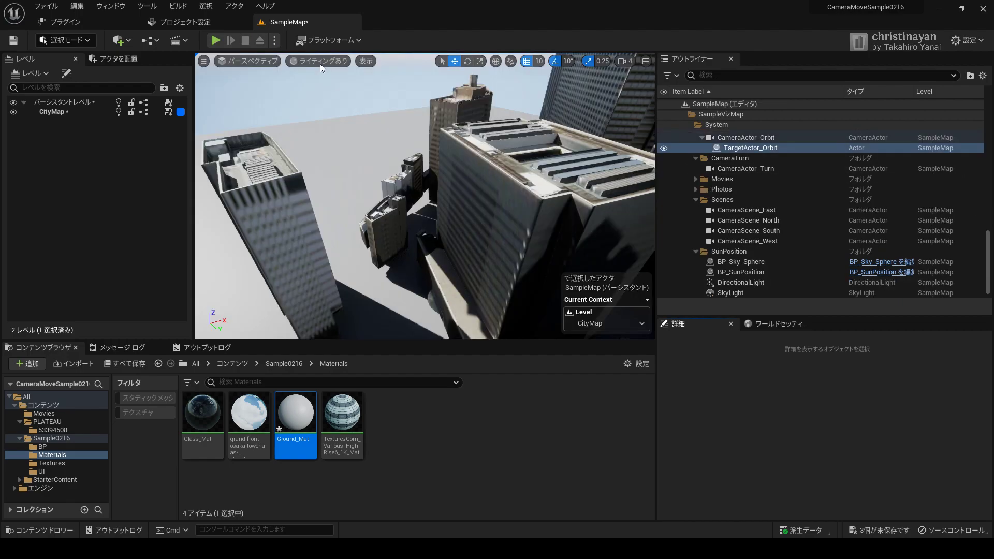
Step: Set CameraActor_Orbit to X -2800, Y 5000 and play the map to check it
{"action": "left_click", "coordinate": [743, 139]}
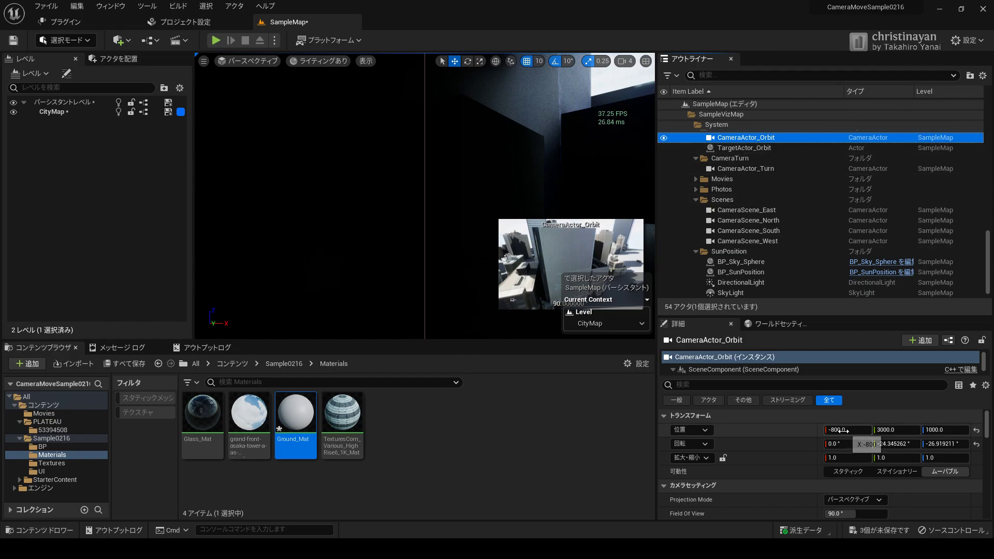
{"action": "type", "text": "-2"}
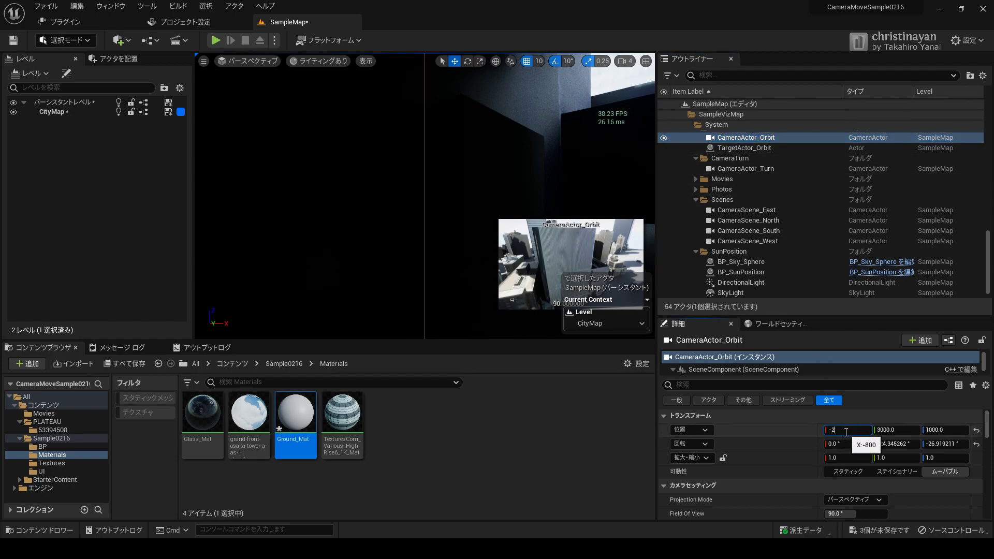
{"action": "type", "text": "80"}
{"action": "key", "text": "Return"}
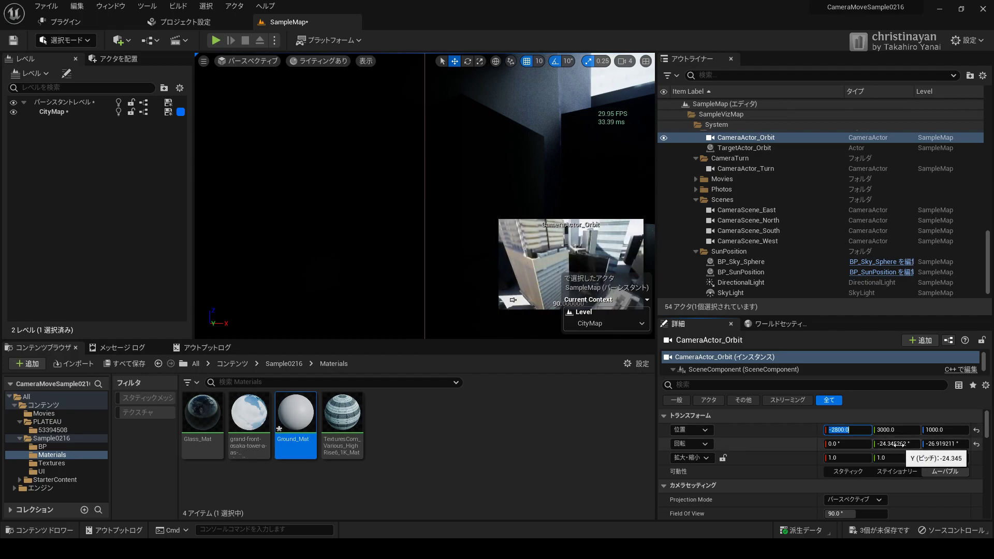
{"action": "left_click", "coordinate": [896, 430]}
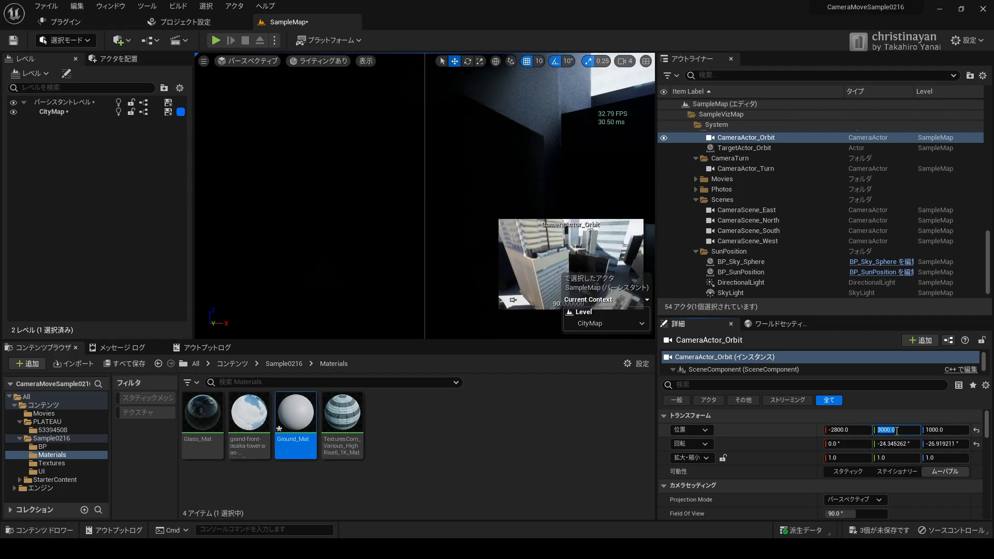
{"action": "type", "text": "500"}
{"action": "key", "text": "Return"}
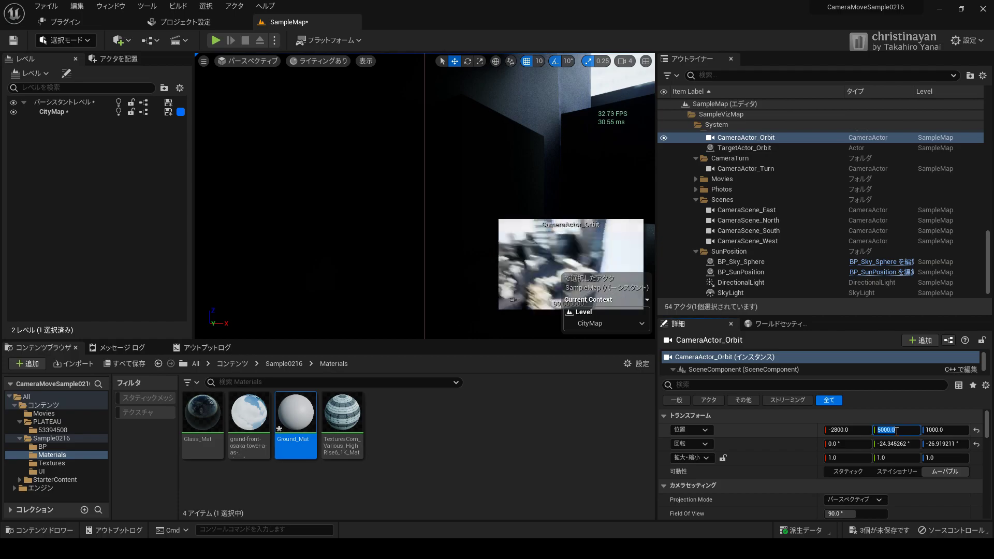
{"action": "left_click", "coordinate": [215, 41]}
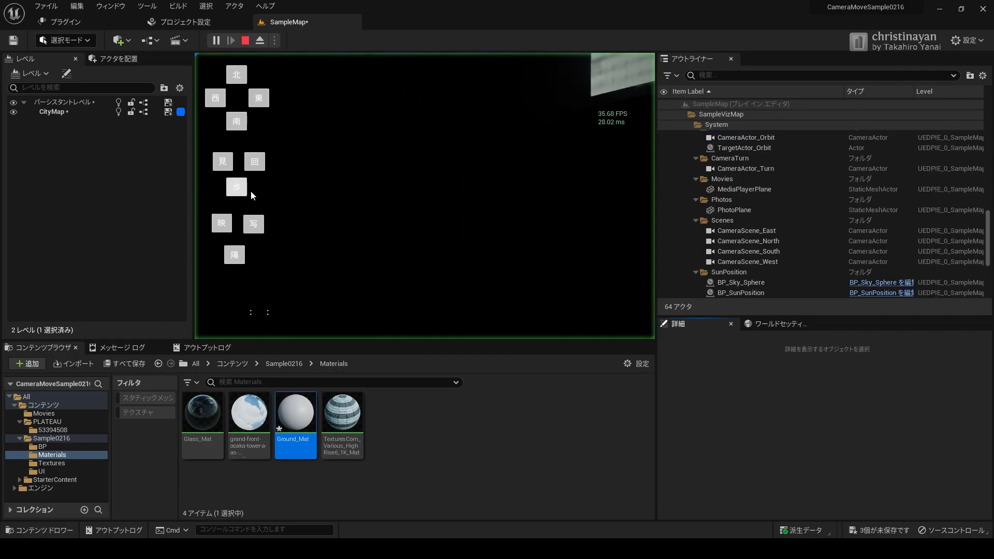
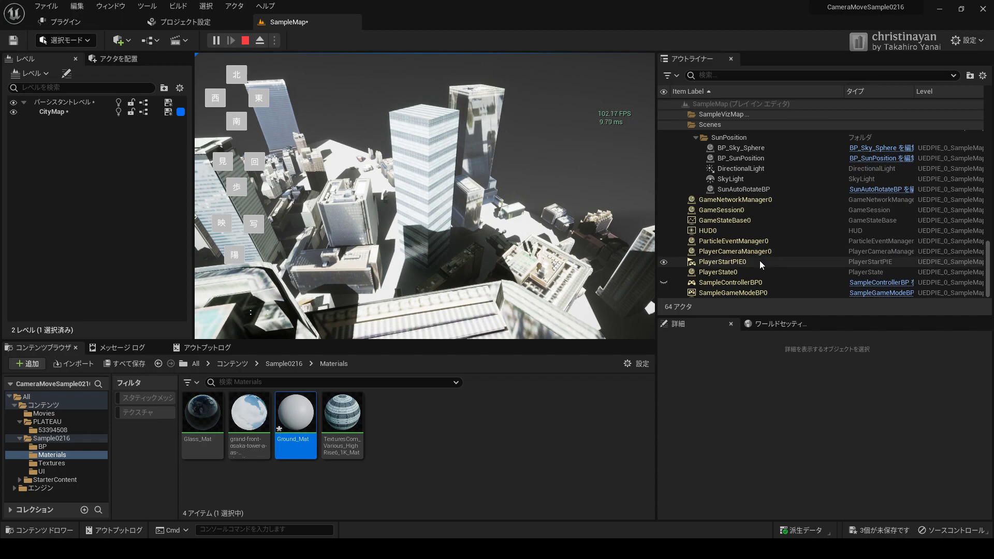
Step: Change SunAutoRotateBP's Multiple from 50 to 10 and start the sun's time-of-day cycle with the 陽 button
{"action": "left_click", "coordinate": [735, 190]}
{"action": "scroll", "coordinate": [839, 474], "scroll_direction": "down", "scroll_amount": 1}
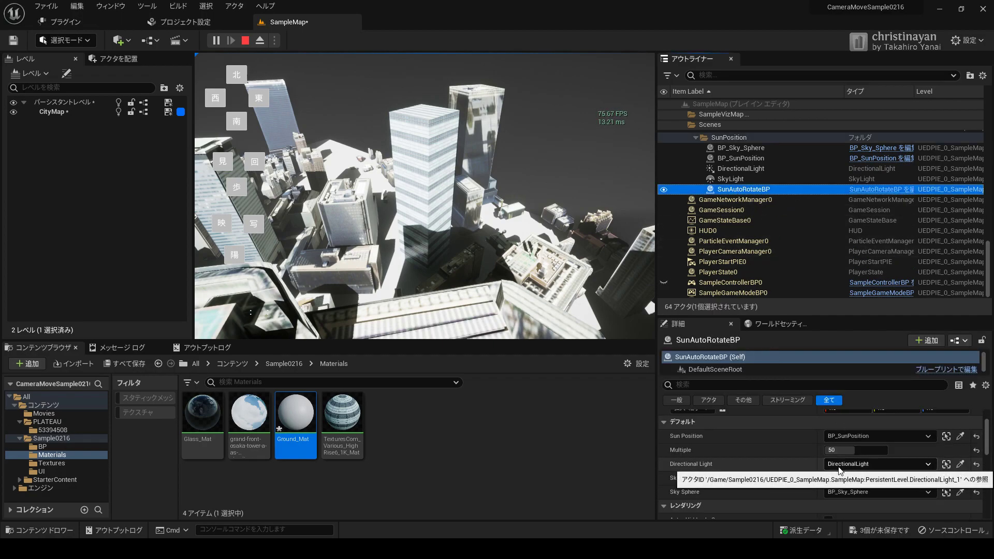
{"action": "scroll", "coordinate": [844, 456], "scroll_direction": "down", "scroll_amount": 1}
{"action": "scroll", "coordinate": [845, 439], "scroll_direction": "down", "scroll_amount": 1}
{"action": "left_click", "coordinate": [845, 434]}
{"action": "type", "text": "1"}
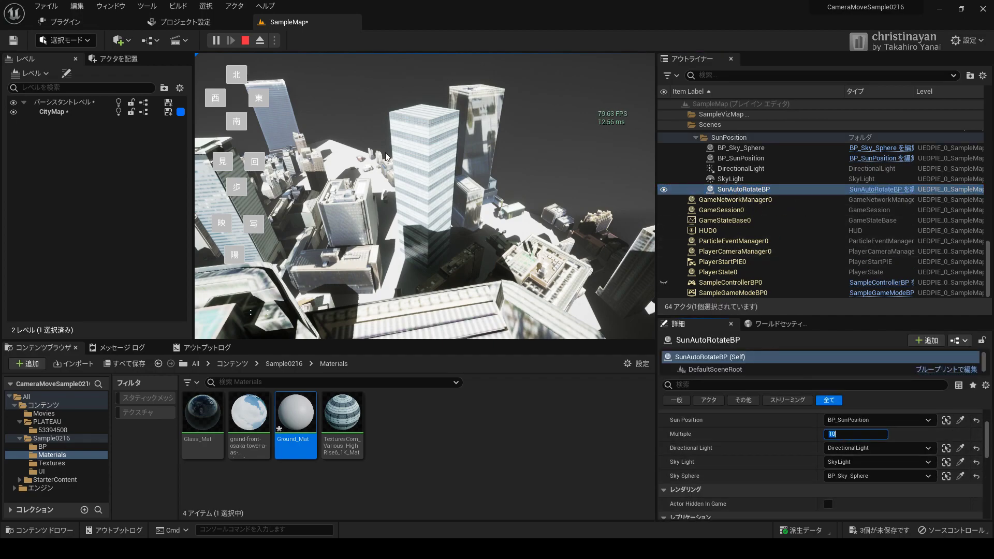
{"action": "left_click", "coordinate": [228, 256]}
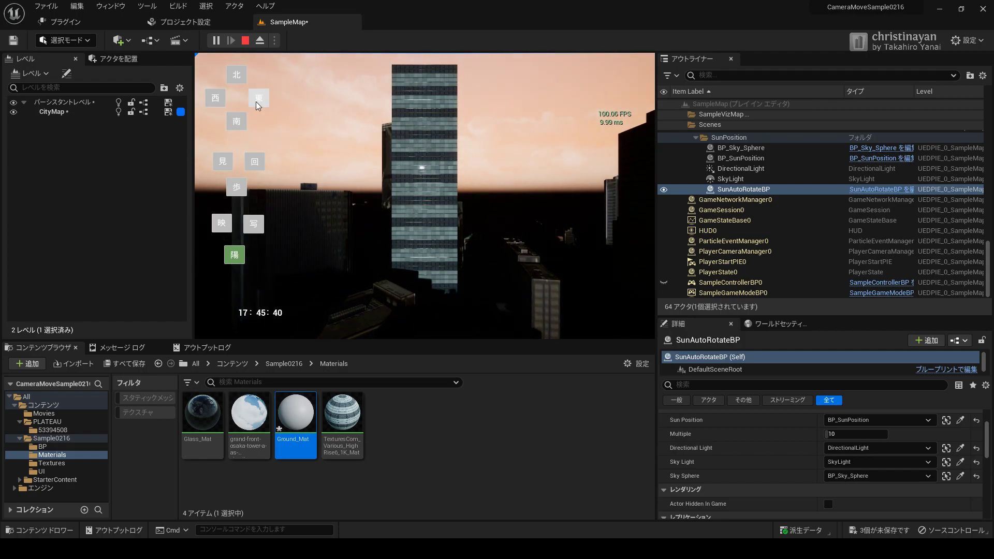
Step: Turn the view toward the sunset skyline, then select BP_SunPosition to show its time values
{"action": "left_click", "coordinate": [256, 101]}
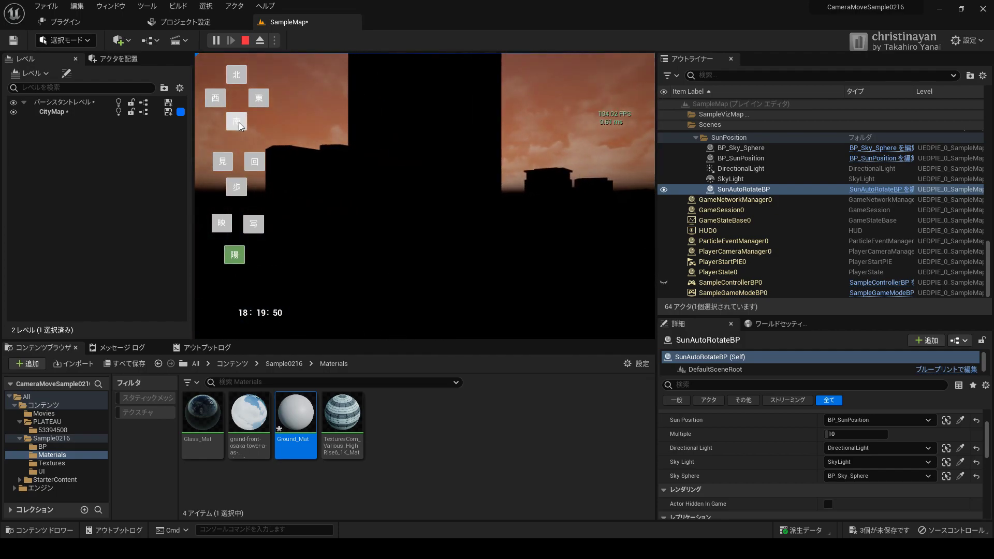
{"action": "scroll", "coordinate": [737, 439], "scroll_direction": "down", "scroll_amount": 1}
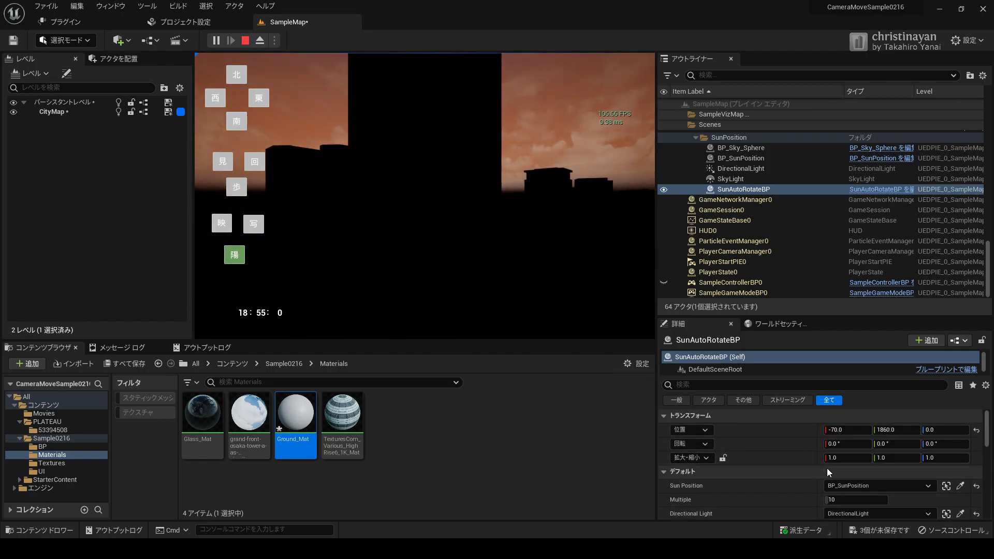
{"action": "left_click", "coordinate": [738, 158]}
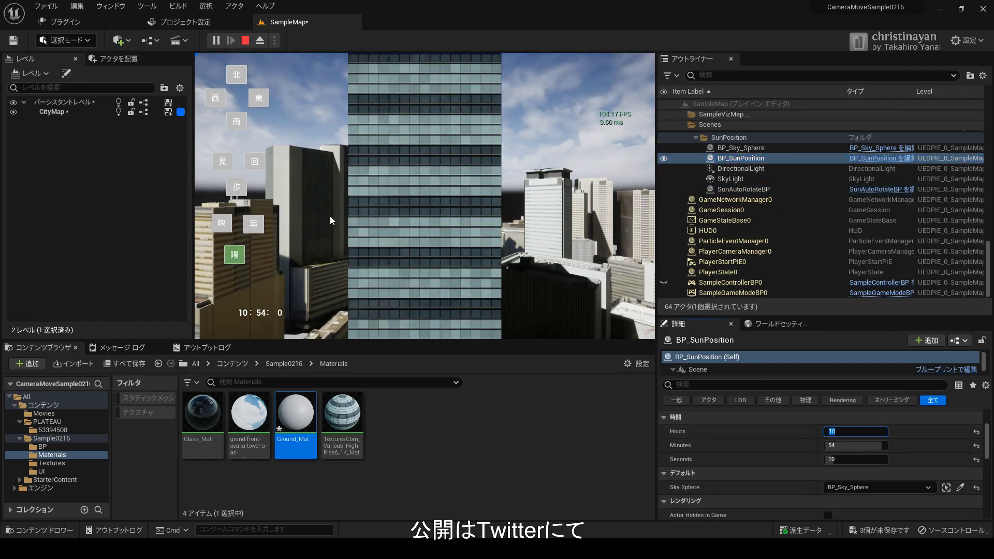
Step: Reset the sun to 10 o'clock, face north, and set the camera rotating around the city
{"action": "left_click", "coordinate": [234, 120]}
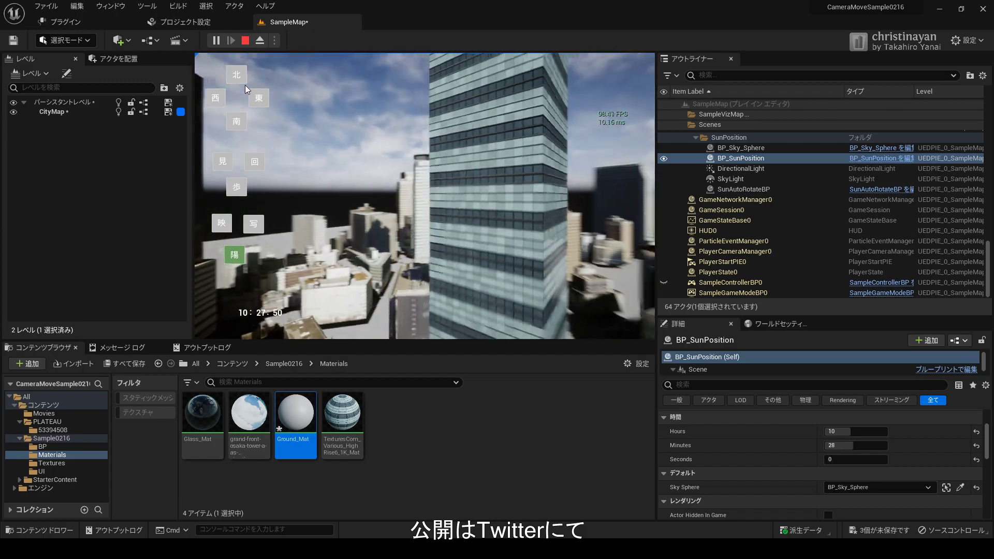
{"action": "left_click", "coordinate": [238, 78]}
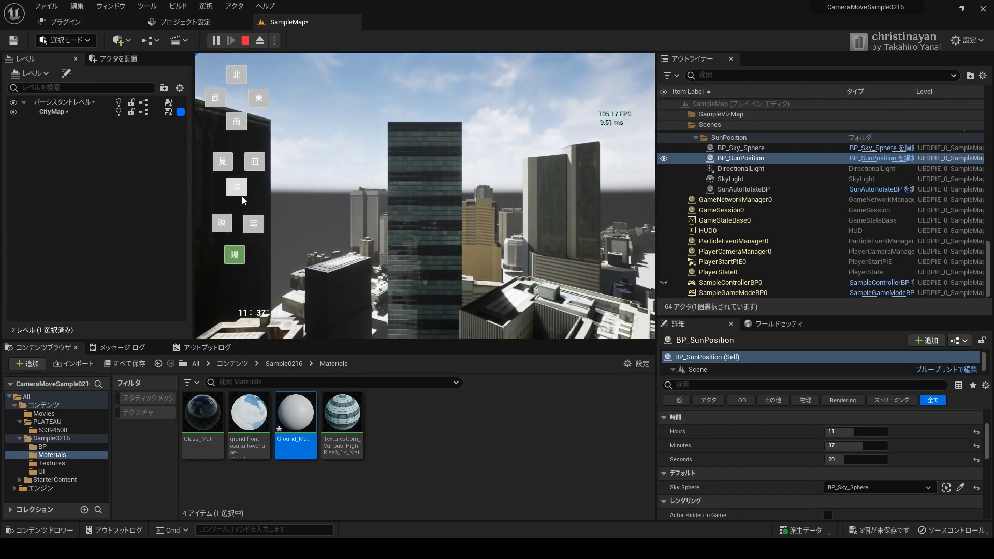
{"action": "left_click", "coordinate": [254, 162]}
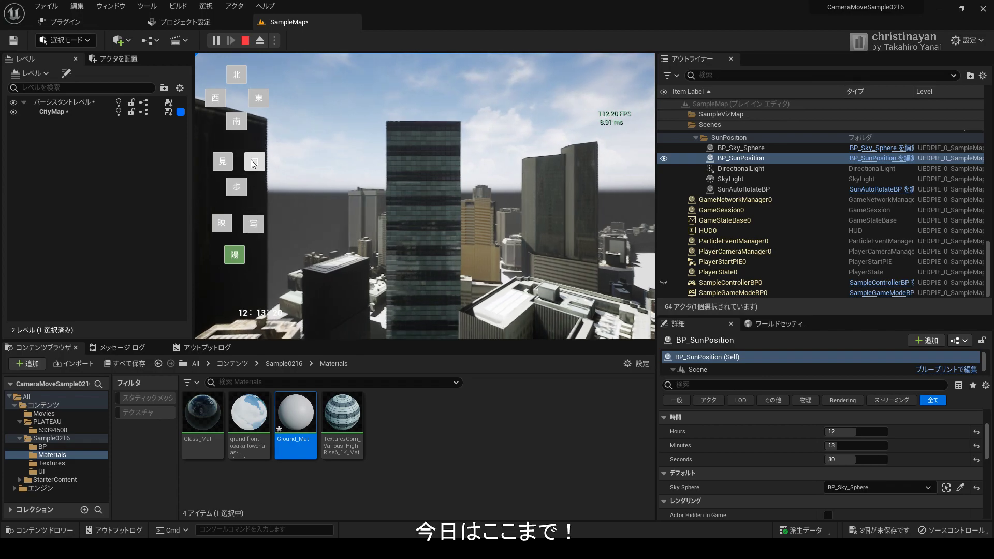